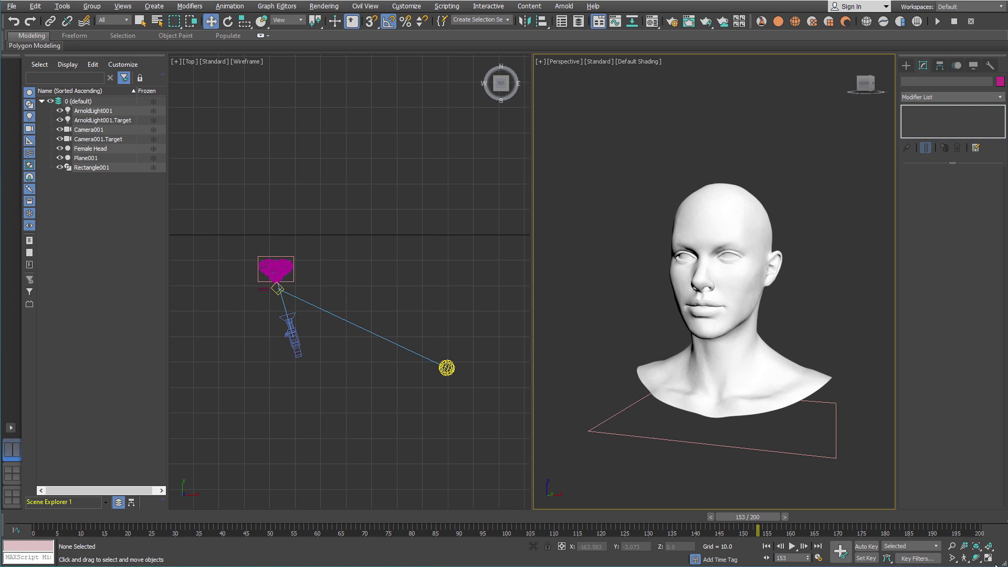
# - Create a FumeFX NodeWorks object in the Top viewport, beside the head, with an icon size of about 36.5
pyautogui.click(901, 65)
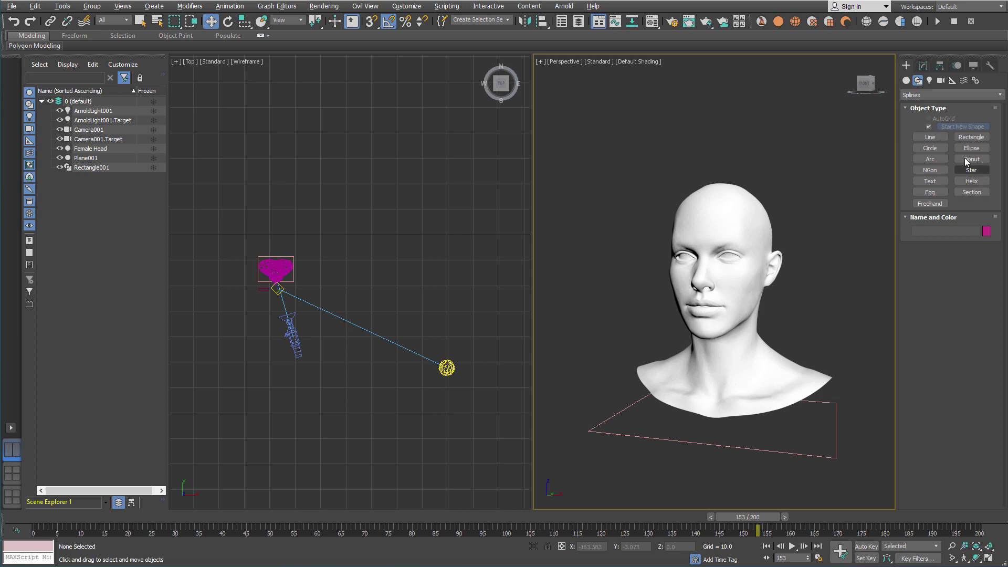
pyautogui.click(947, 96)
pyautogui.click(905, 80)
pyautogui.click(920, 96)
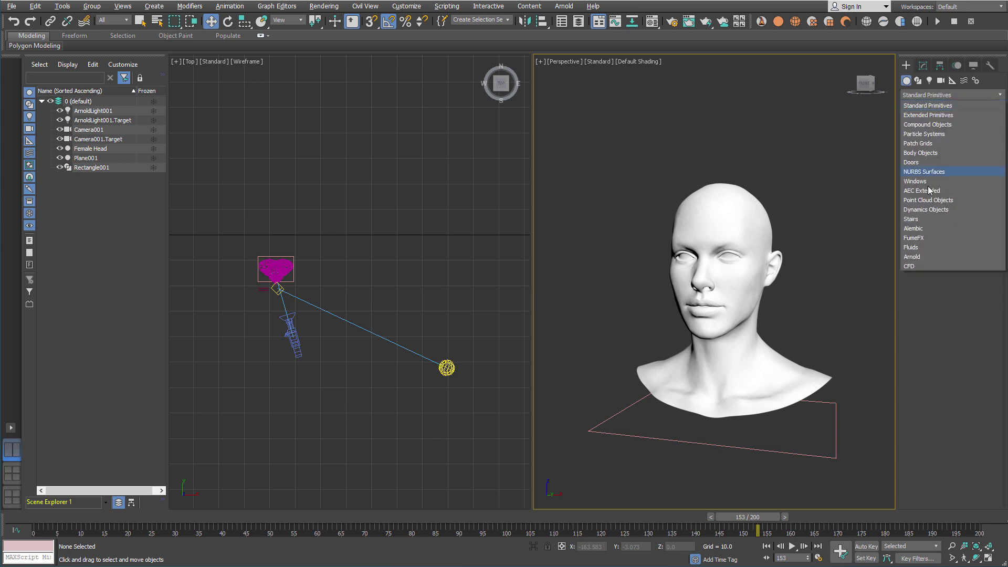
pyautogui.click(930, 237)
pyautogui.click(930, 140)
pyautogui.moveTo(338, 263); pyautogui.dragTo(378, 286)
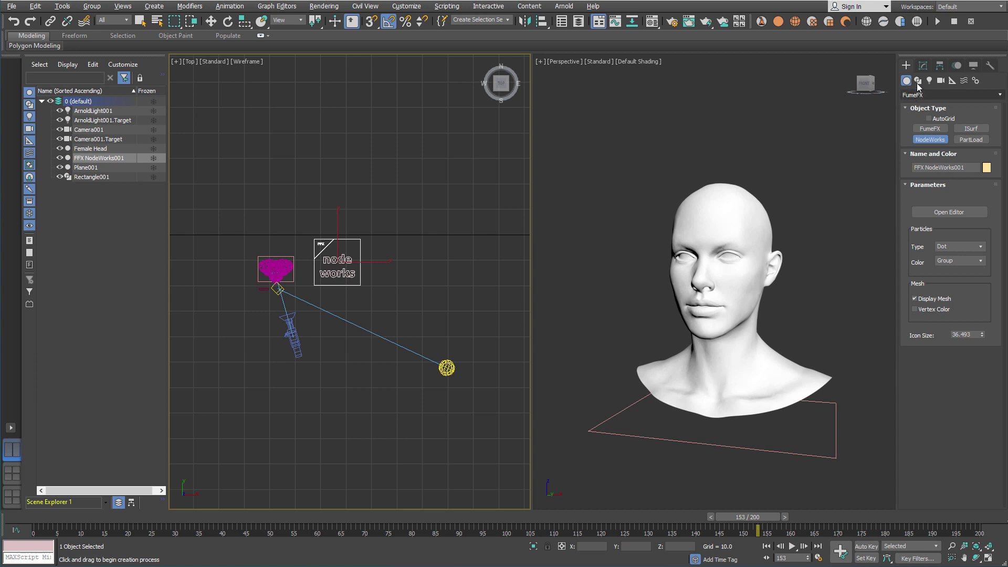
# - Open the NodeWorks editor for the new object, then move and resize its window so the head stays visible in the perspective view
pyautogui.click(923, 66)
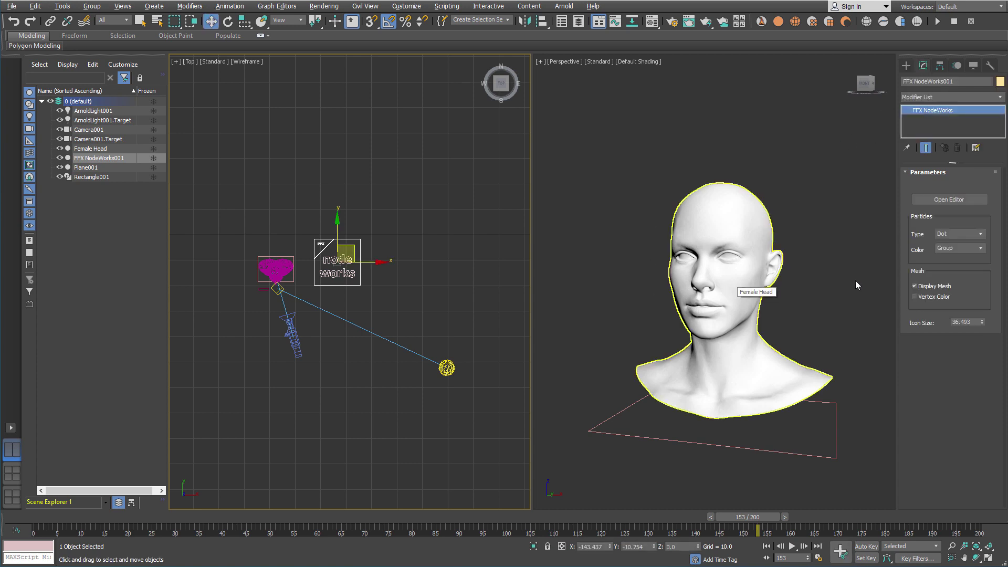
pyautogui.click(946, 202)
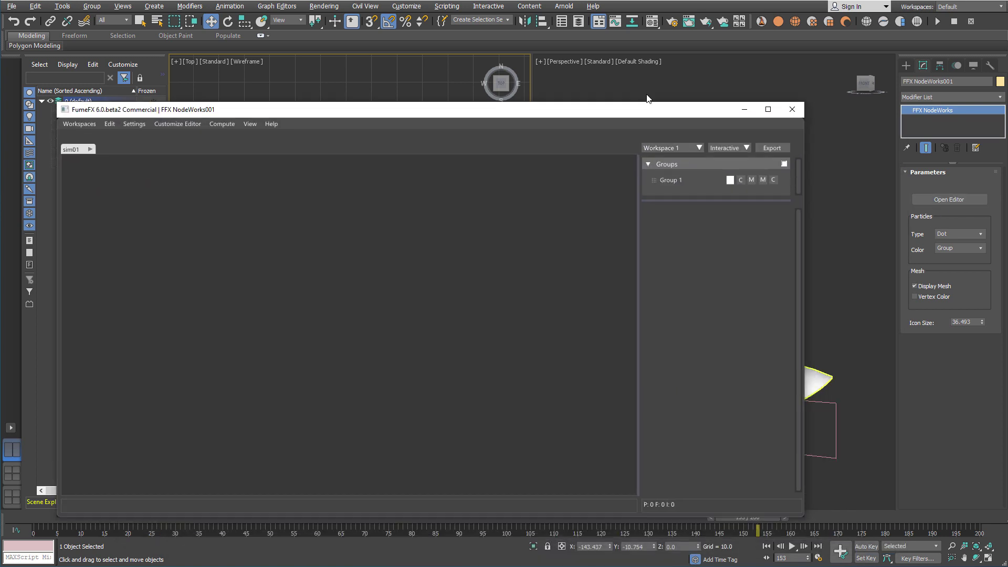
pyautogui.moveTo(647, 98); pyautogui.dragTo(616, 37)
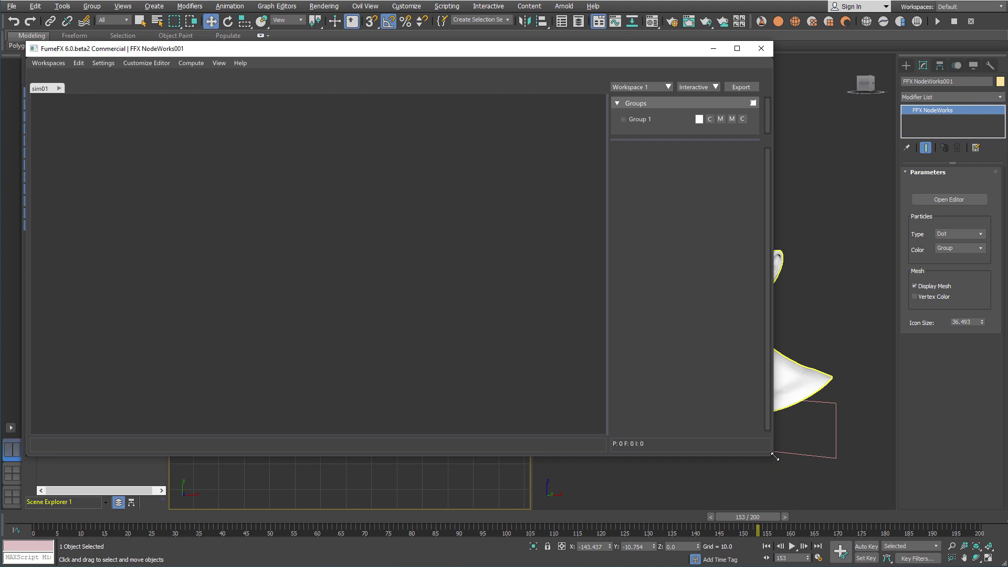
pyautogui.moveTo(775, 456); pyautogui.dragTo(597, 500)
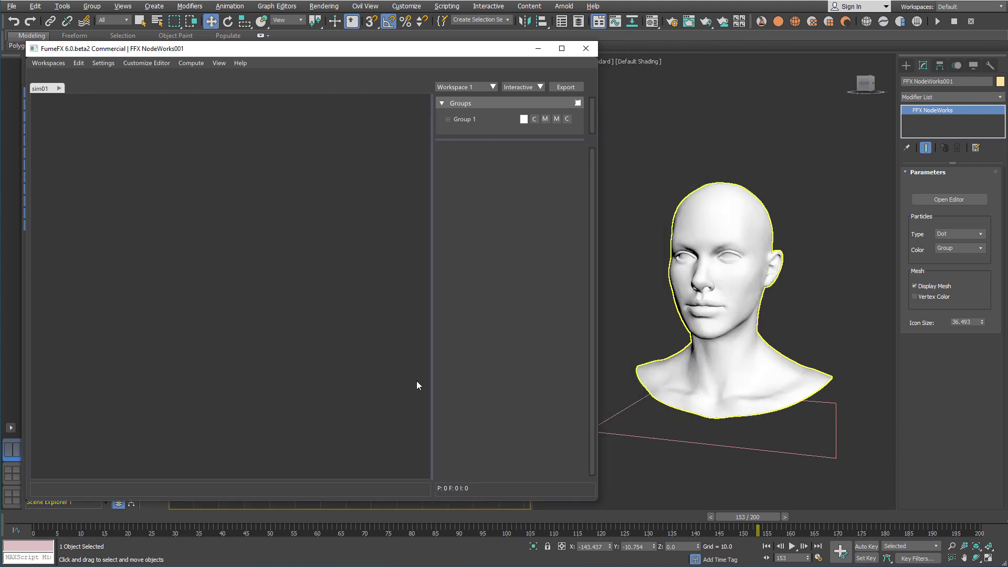
# - Add a Gen on Surface node to the sim01 graph and place it in the upper left of the canvas
pyautogui.rightClick(169, 204)
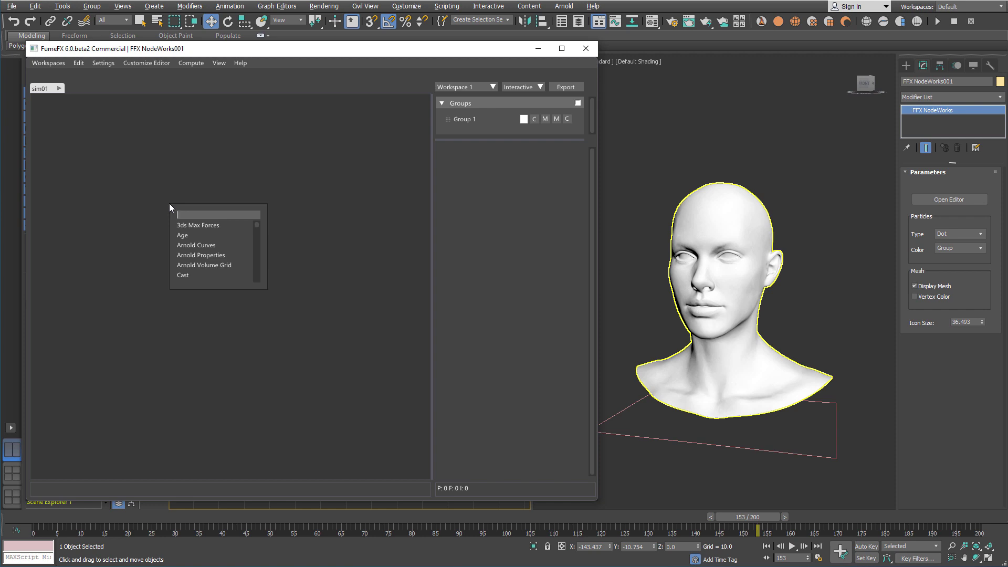
pyautogui.write('gen')
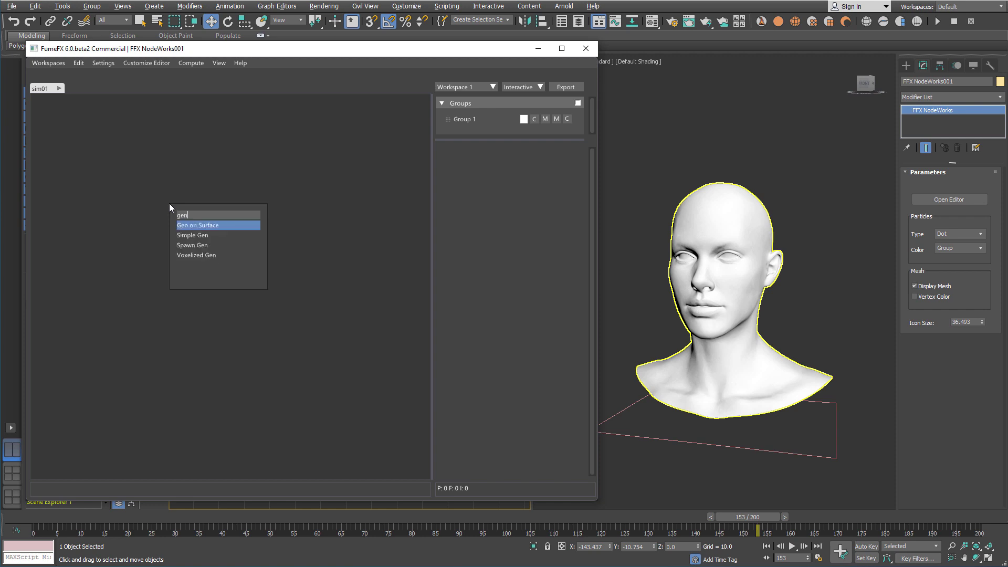
pyautogui.click(193, 225)
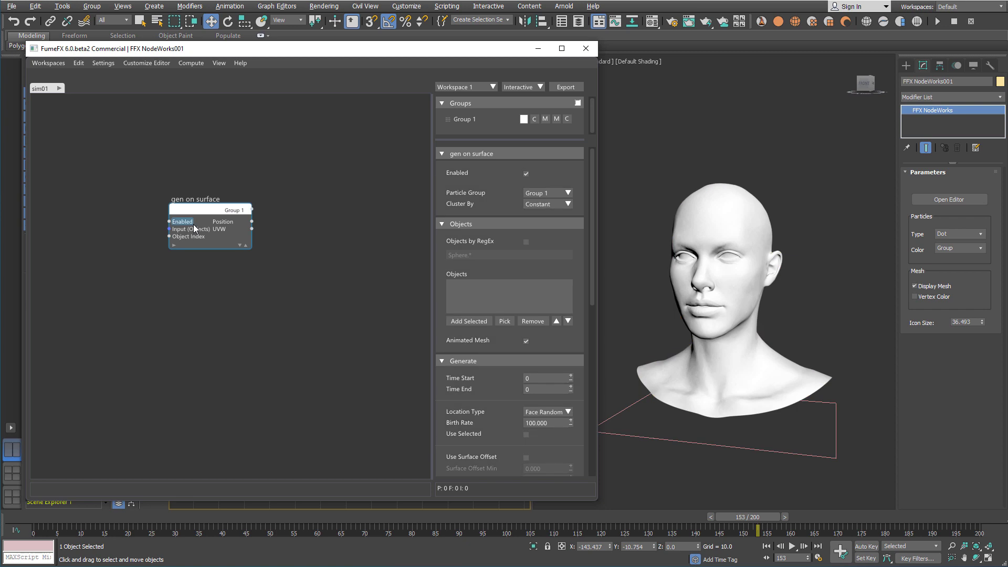
pyautogui.moveTo(200, 211); pyautogui.dragTo(139, 169)
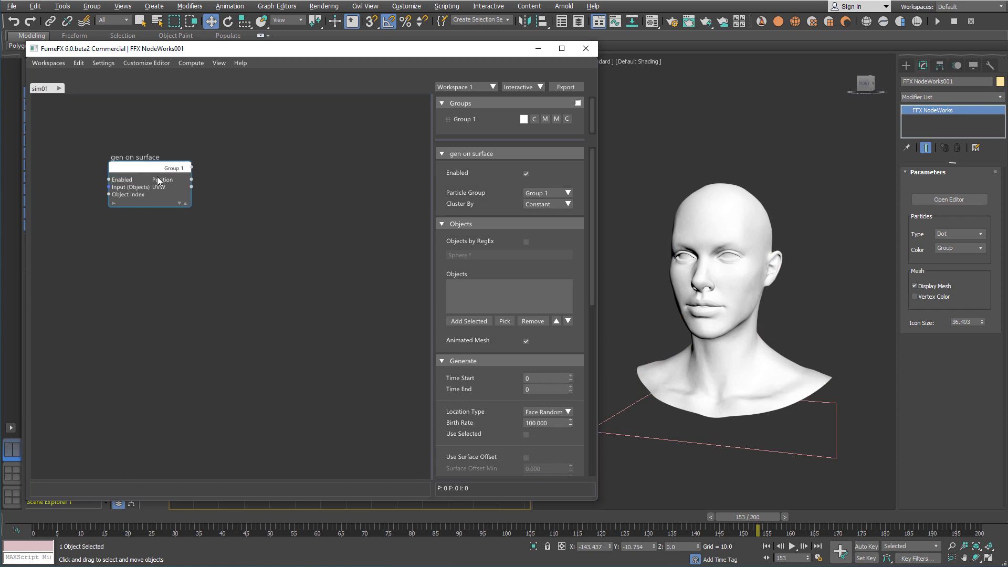
# - Assign Plane001 as the emitter object of the Gen on Surface node and move the timeline to frame 0
pyautogui.click(504, 321)
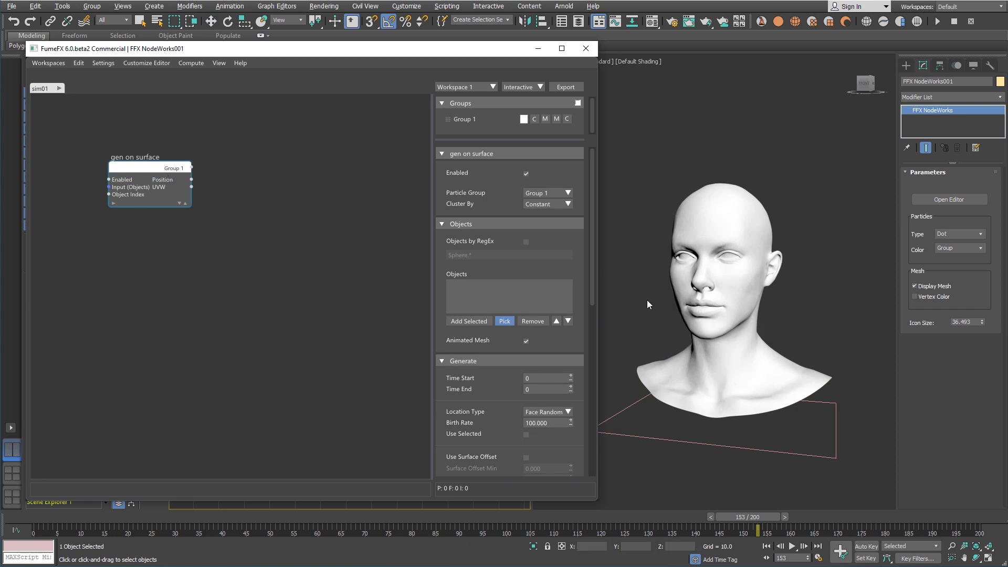
pyautogui.click(635, 436)
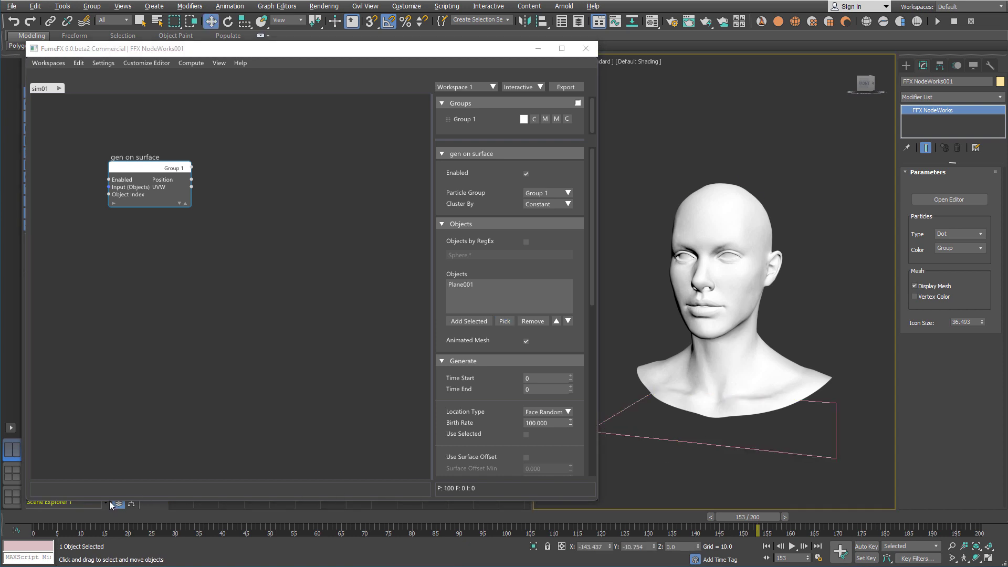
pyautogui.moveTo(57, 514); pyautogui.dragTo(27, 499)
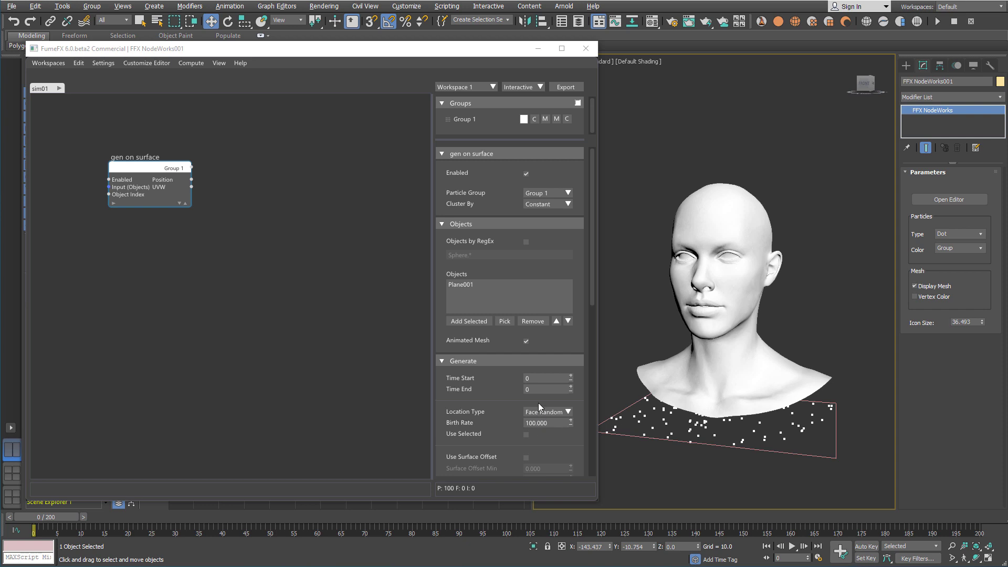
# - Enlarge the Groups area and set the Group 1 particle color to blue (#3D57E4)
pyautogui.click(537, 389)
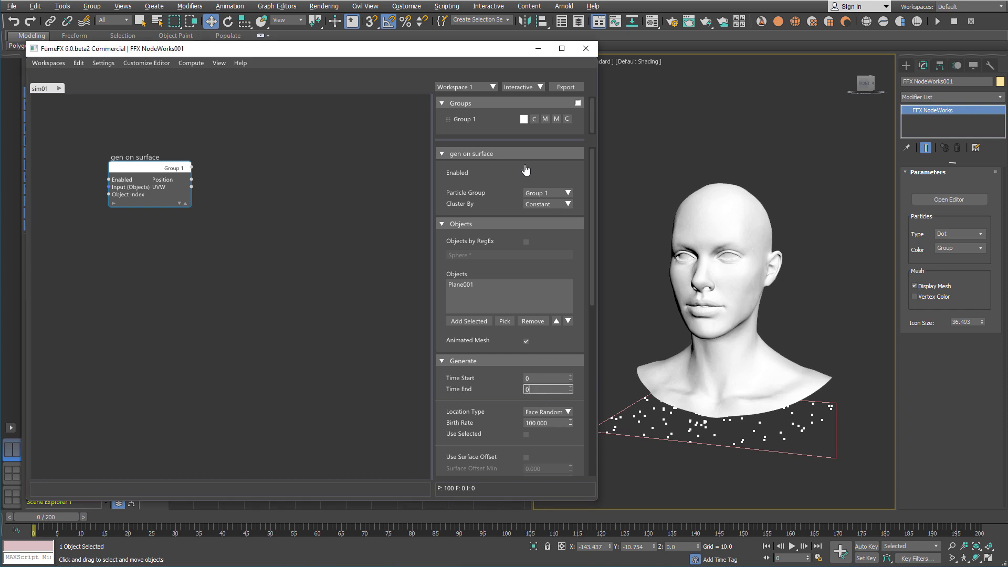
pyautogui.moveTo(516, 139); pyautogui.dragTo(516, 156)
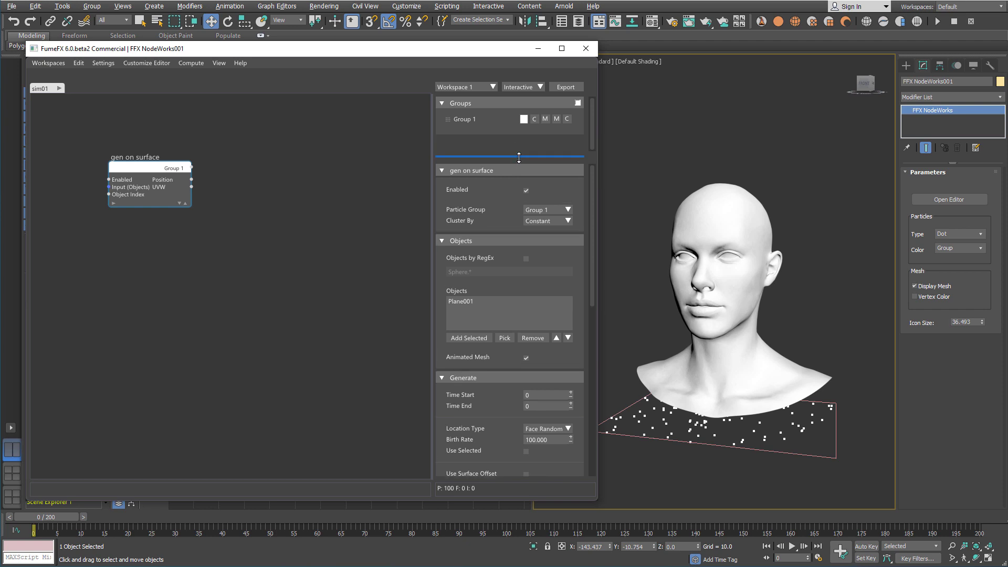
pyautogui.click(523, 119)
pyautogui.click(557, 194)
pyautogui.moveTo(528, 161)
pyautogui.mouseDown()
pyautogui.moveTo(538, 147)
pyautogui.moveTo(523, 141)
pyautogui.mouseUp()
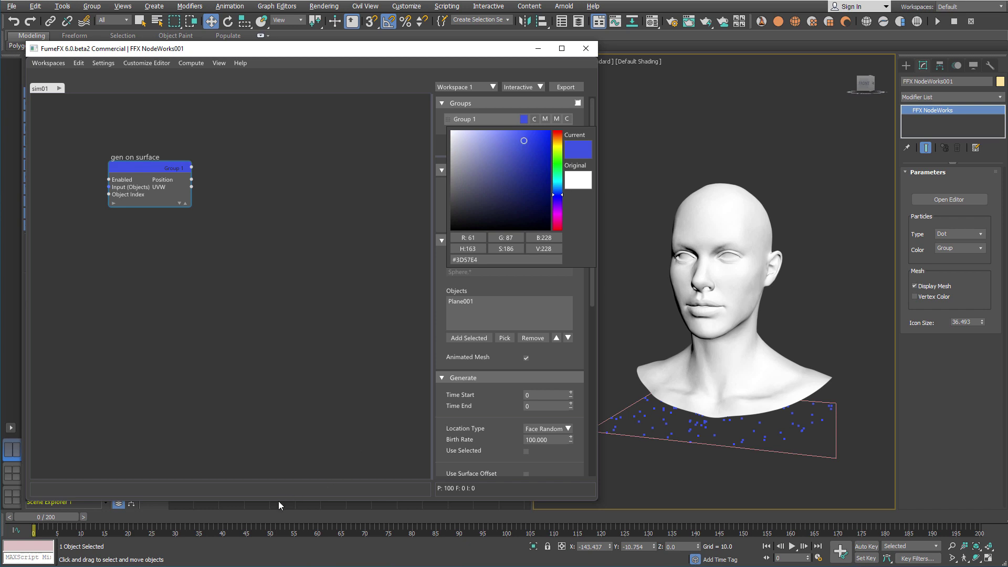
# - Scrub the particles to frame 5 and brighten the Group 1 color to #3956F6
pyautogui.moveTo(266, 518); pyautogui.dragTo(68, 503)
pyautogui.press('w')
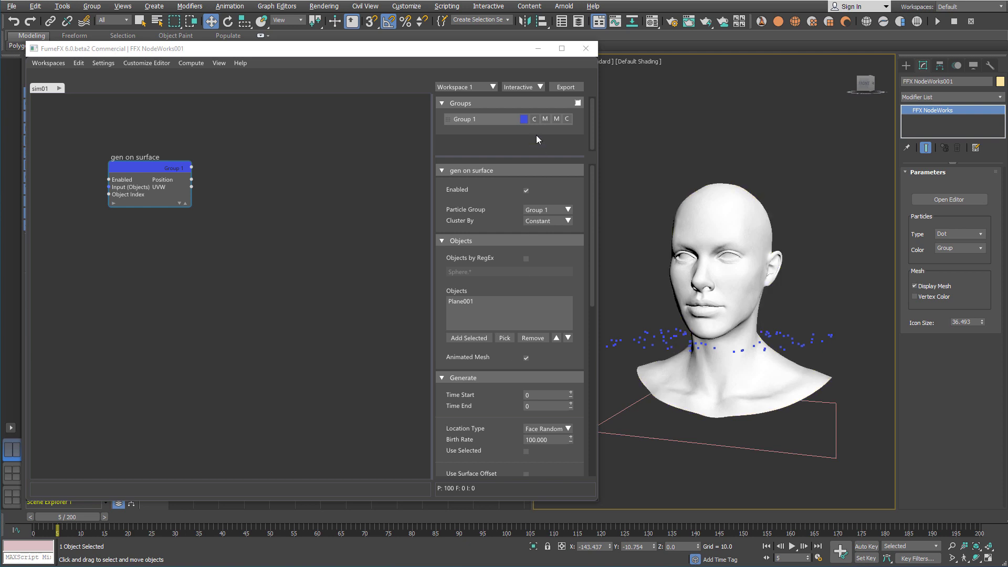
pyautogui.click(523, 121)
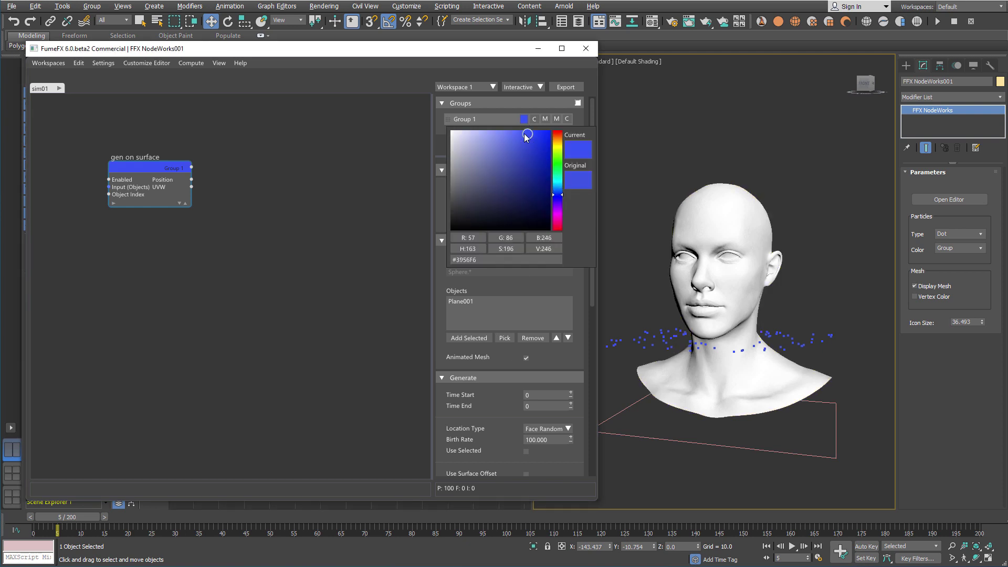
pyautogui.click(364, 229)
# - Set the Gen on Surface particle speed to 2 and scrub to frame 24 to check the motion
pyautogui.scroll(-5, 548, 356)
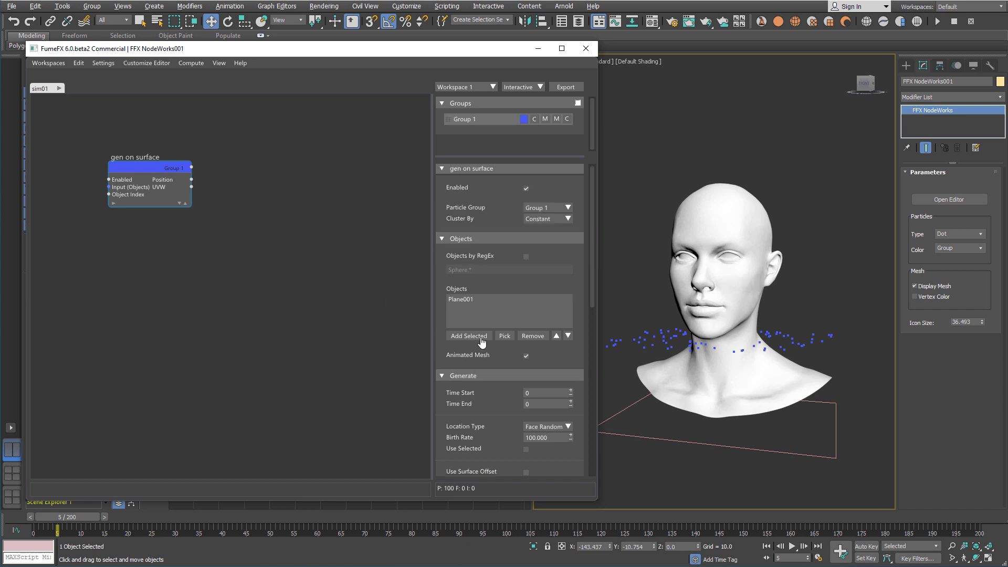
pyautogui.click(546, 384)
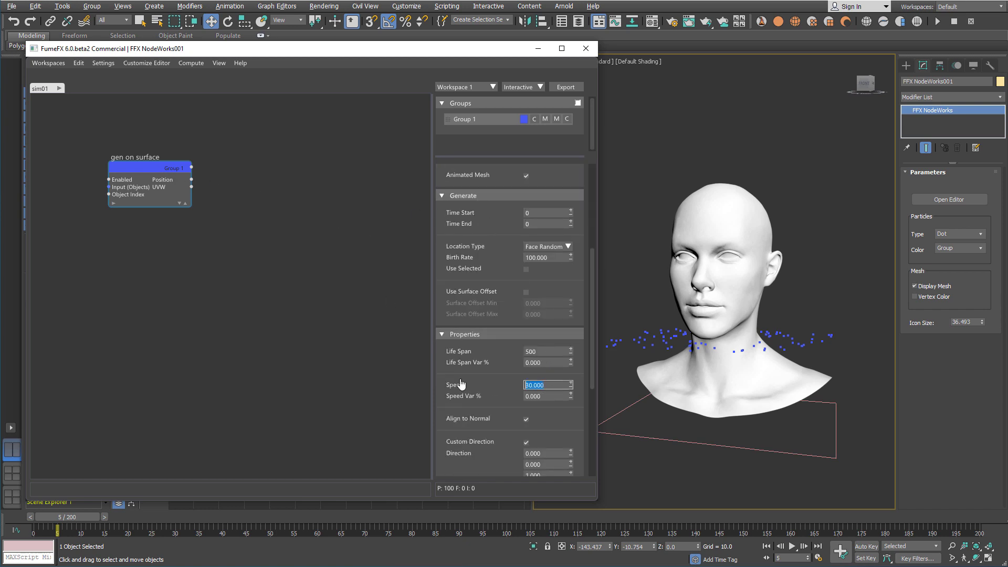
pyautogui.write('2')
pyautogui.press('Return')
pyautogui.moveTo(137, 515)
pyautogui.mouseDown()
pyautogui.moveTo(518, 518)
pyautogui.moveTo(129, 518)
pyautogui.mouseUp()
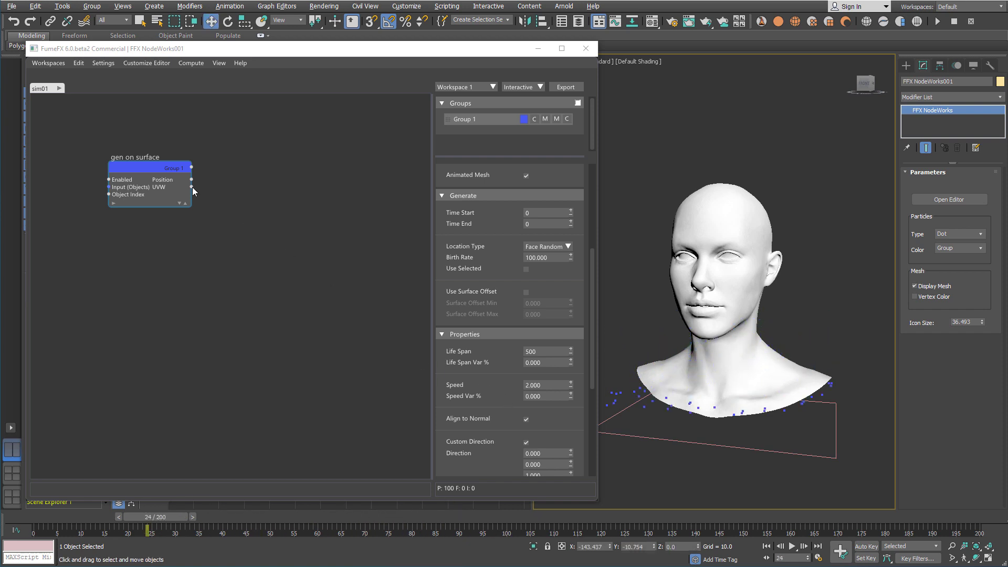
# - Shift the Gen on Surface node slightly left, preview the particle motion and return the timeline to frame 0
pyautogui.moveTo(179, 169); pyautogui.dragTo(173, 169)
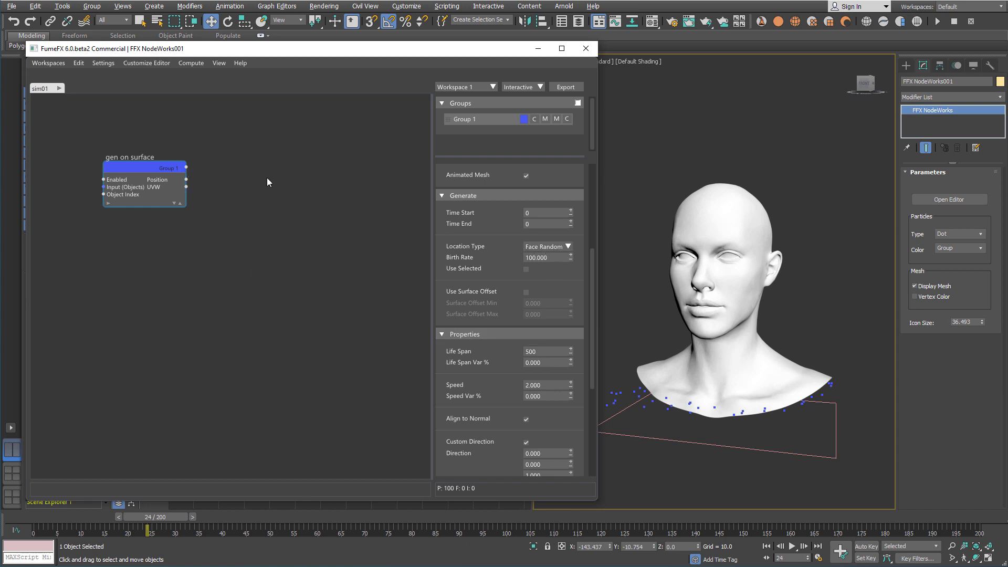
pyautogui.moveTo(92, 518); pyautogui.dragTo(52, 518)
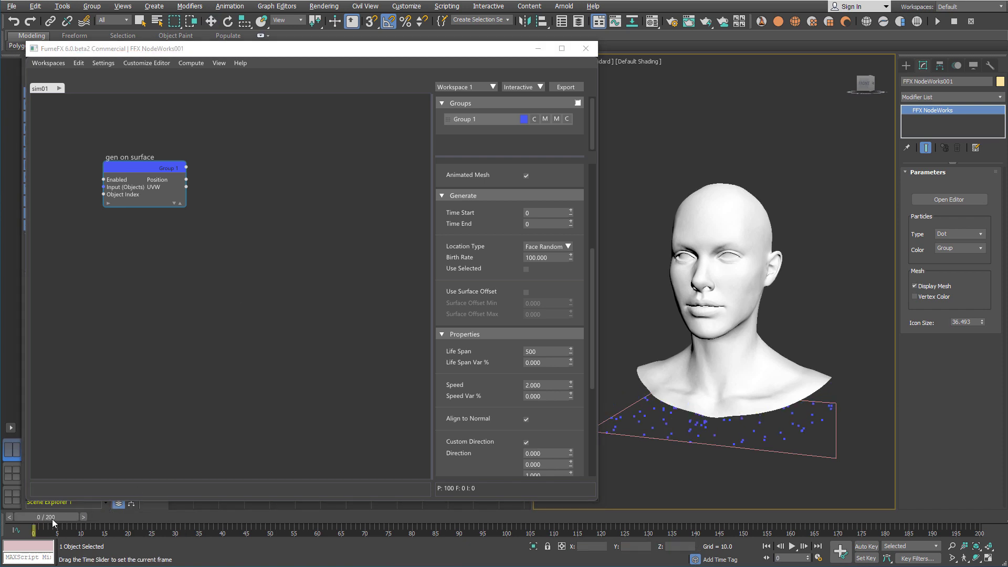
pyautogui.press('w')
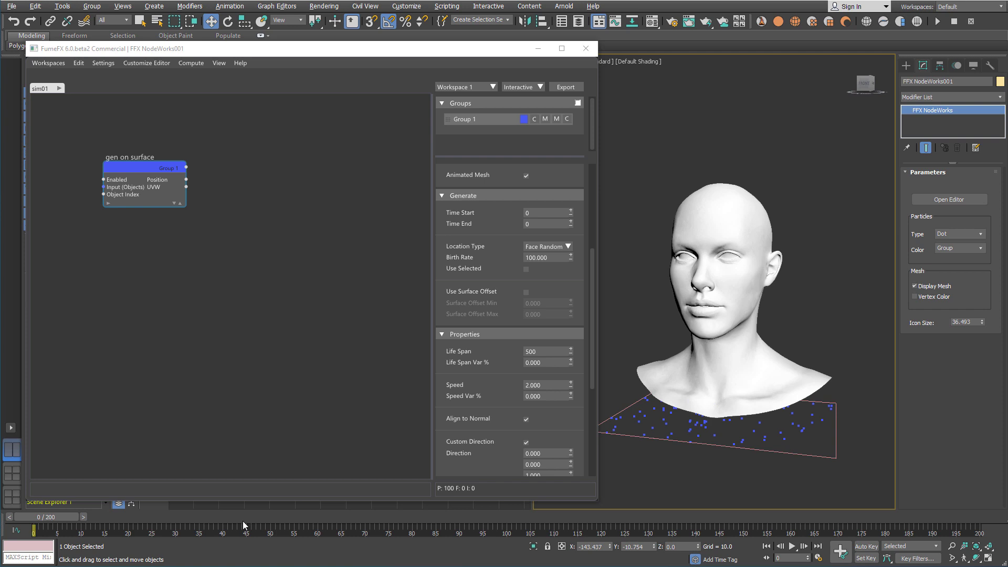
pyautogui.moveTo(72, 517); pyautogui.dragTo(79, 489)
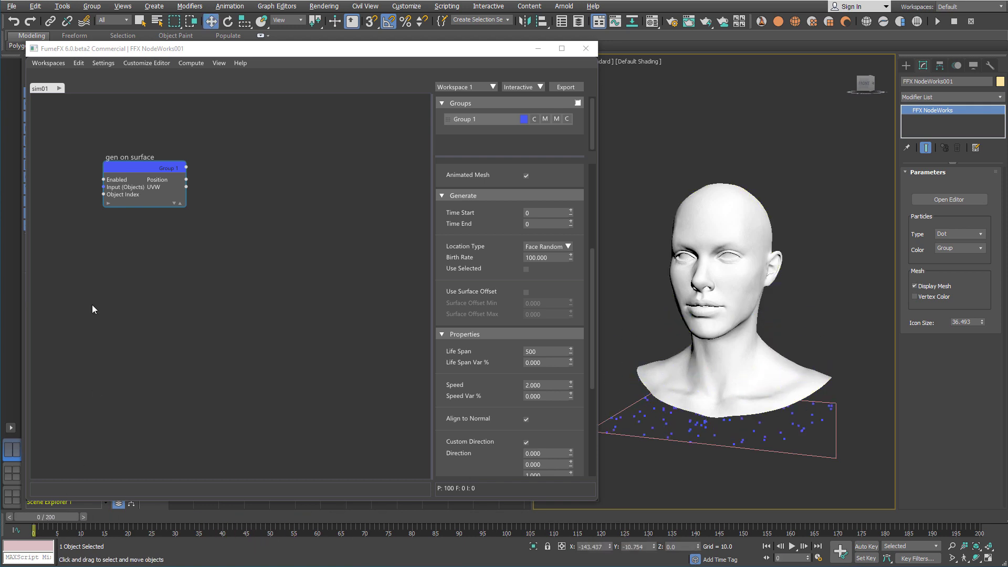
# - Add a group node for Group 1 and position it below the Gen on Surface node
pyautogui.rightClick(108, 265)
pyautogui.rightClick(98, 248)
pyautogui.moveTo(111, 260)
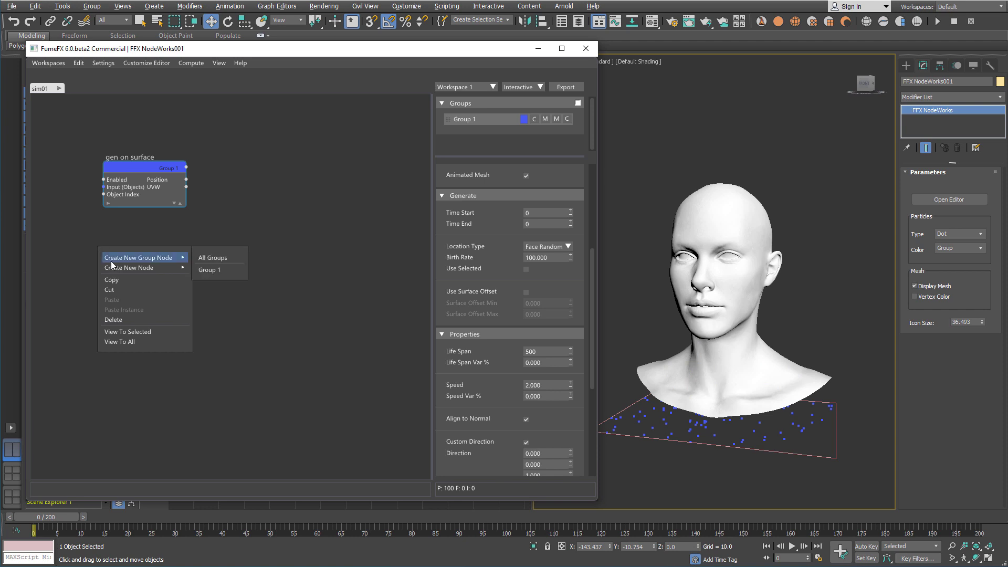
pyautogui.click(208, 273)
pyautogui.moveTo(145, 259); pyautogui.dragTo(157, 266)
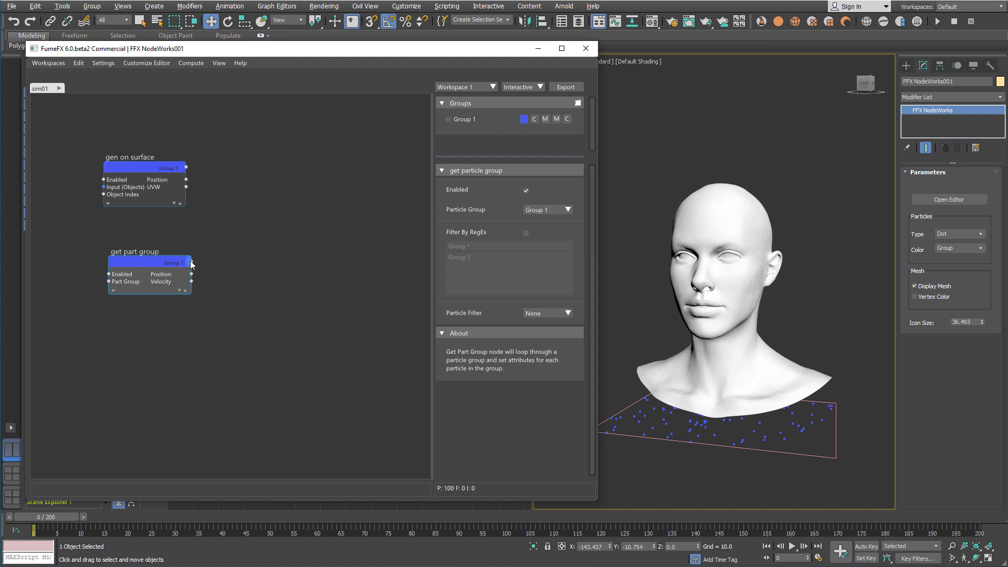
# - Add a Follow Surface node connected to the Group 1 output of Get Part Group and arrange both nodes
pyautogui.moveTo(191, 264); pyautogui.dragTo(232, 282)
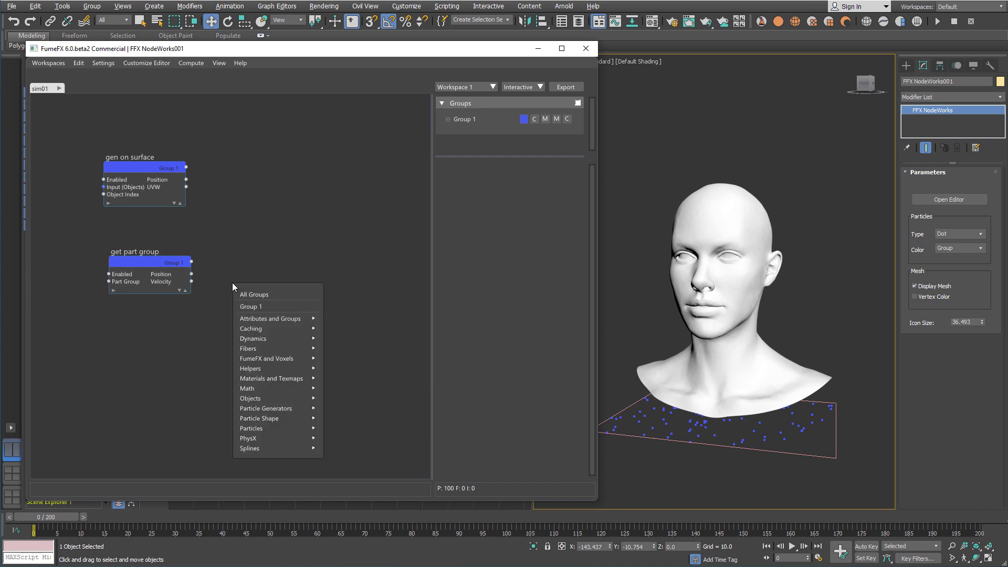
pyautogui.write('foll')
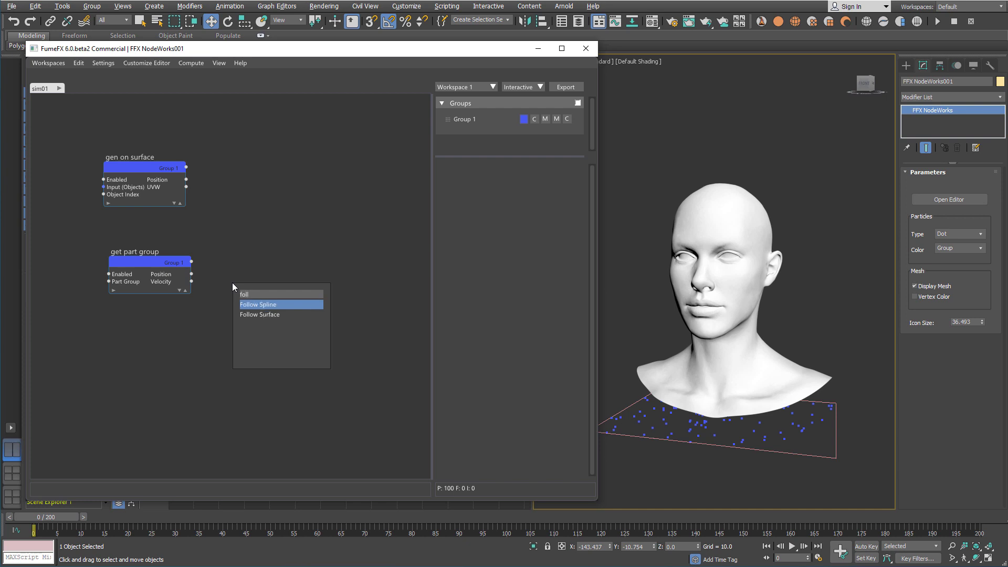
pyautogui.press('Down')
pyautogui.press('Return')
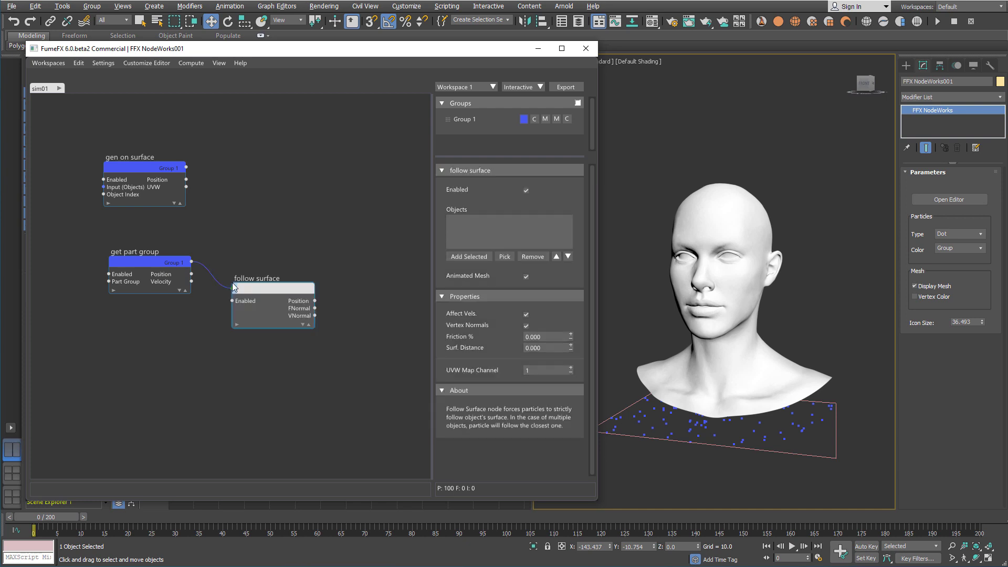
pyautogui.moveTo(164, 262); pyautogui.dragTo(154, 267)
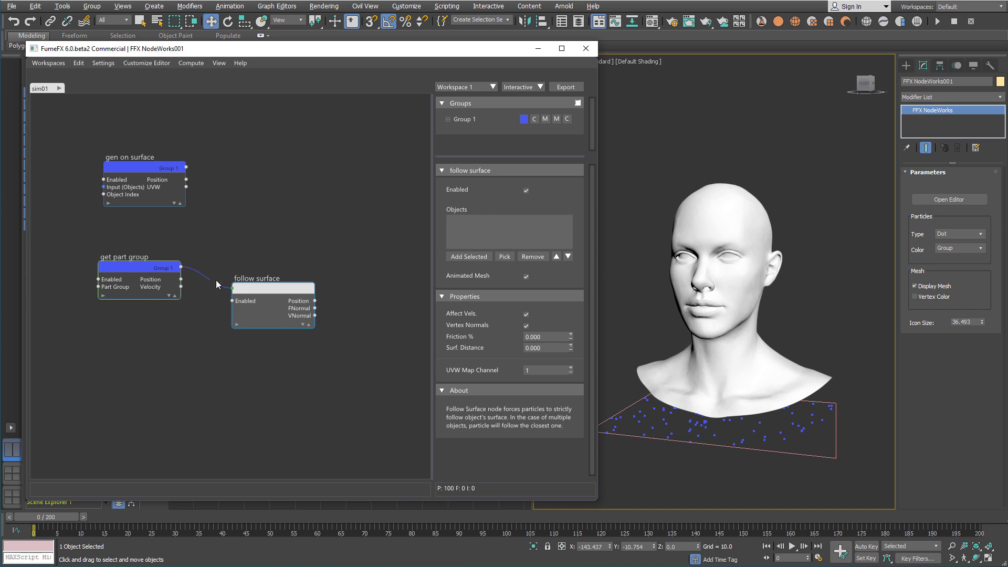
pyautogui.moveTo(259, 287); pyautogui.dragTo(256, 286)
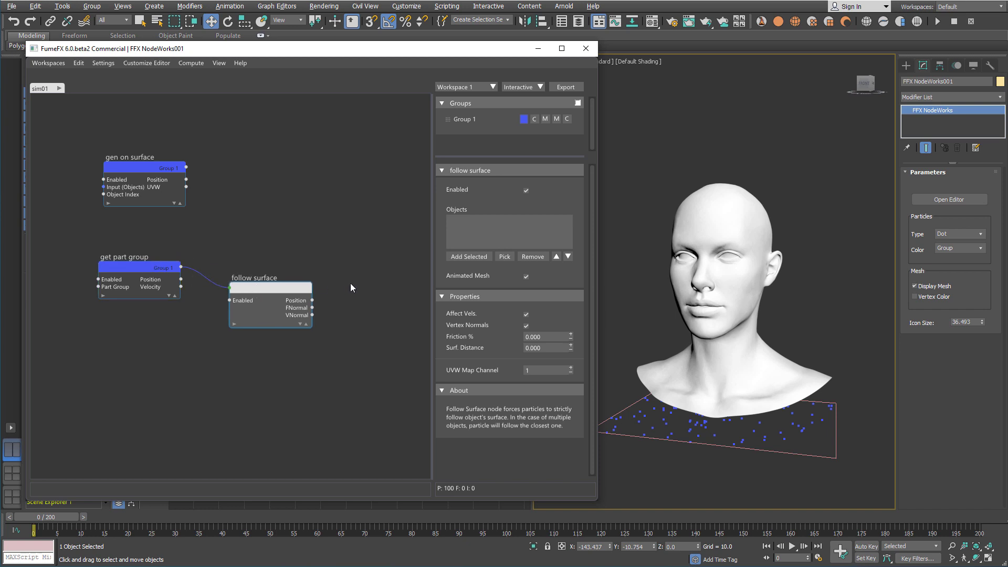
# - Assign the Female Head as the object in the Follow Surface node and scrub the timeline to check the particles on it
pyautogui.click(504, 256)
pyautogui.click(717, 273)
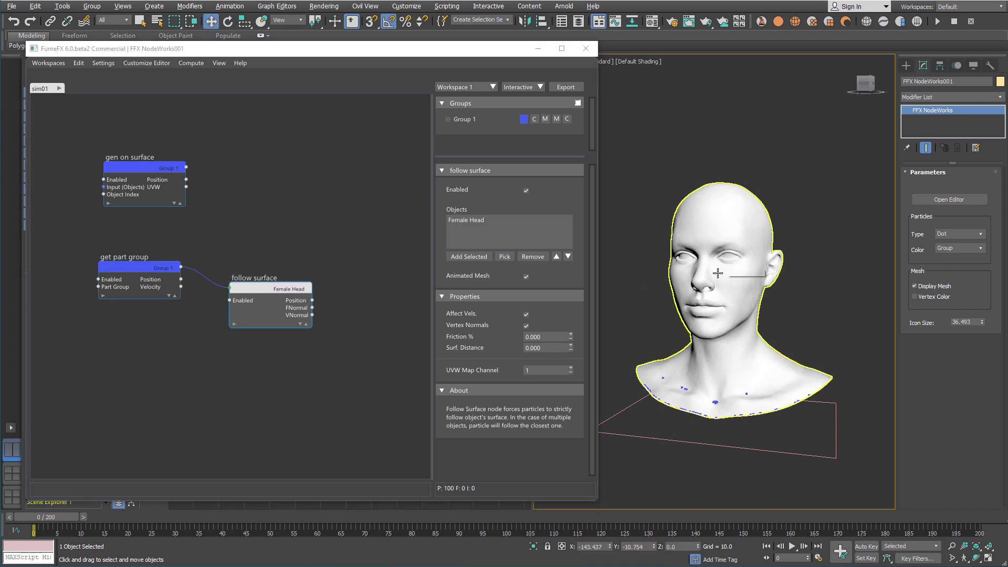
pyautogui.moveTo(61, 516); pyautogui.dragTo(434, 516)
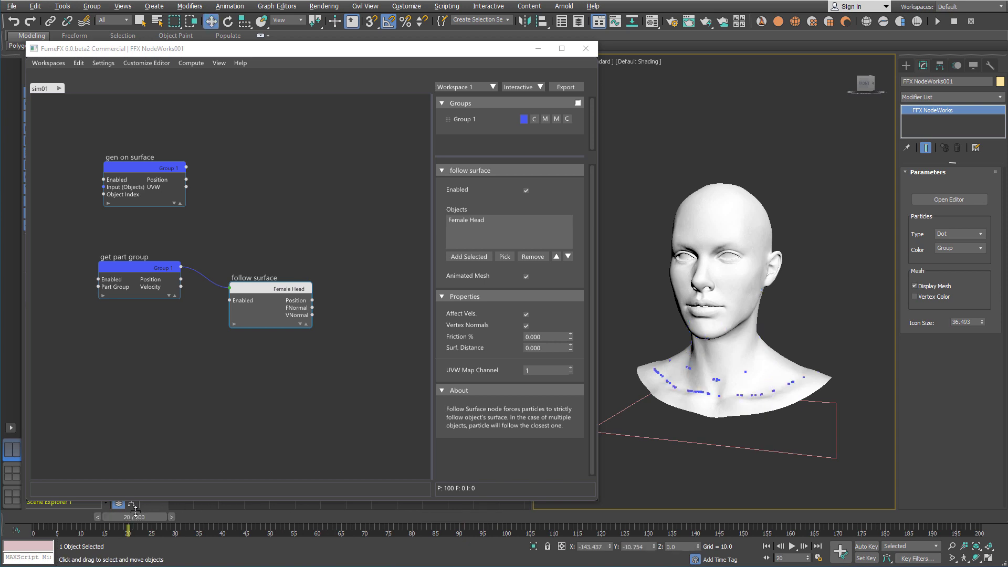
# - Turn off Animated Mesh in the Follow Surface node and scrub the timeline from the start to frame 35
pyautogui.click(60, 518)
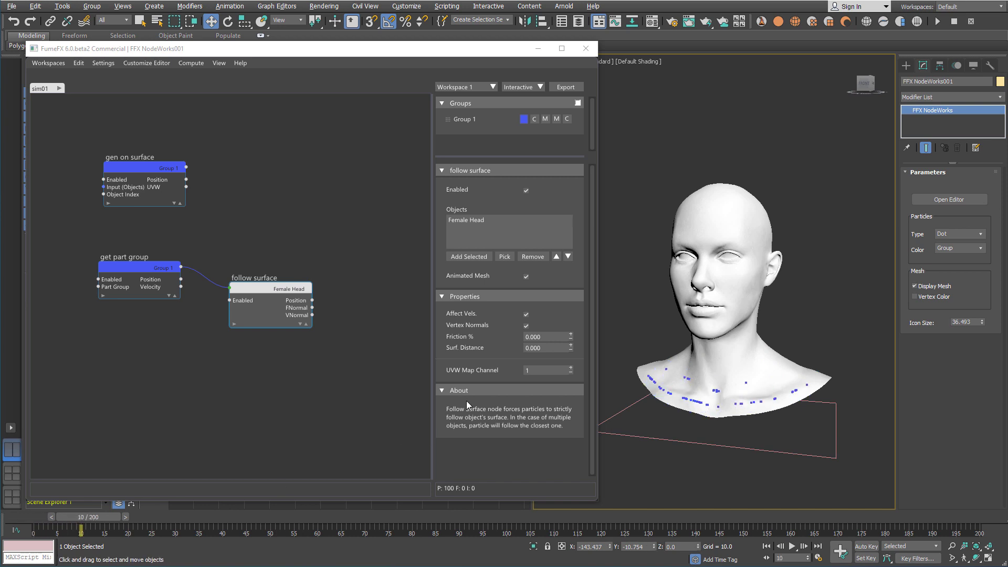
pyautogui.click(524, 277)
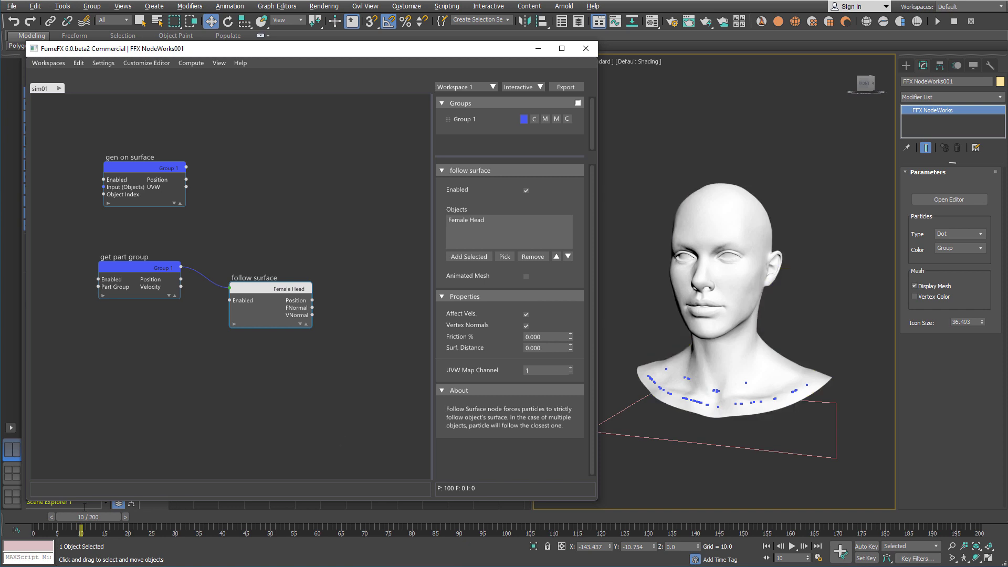
pyautogui.click(25, 516)
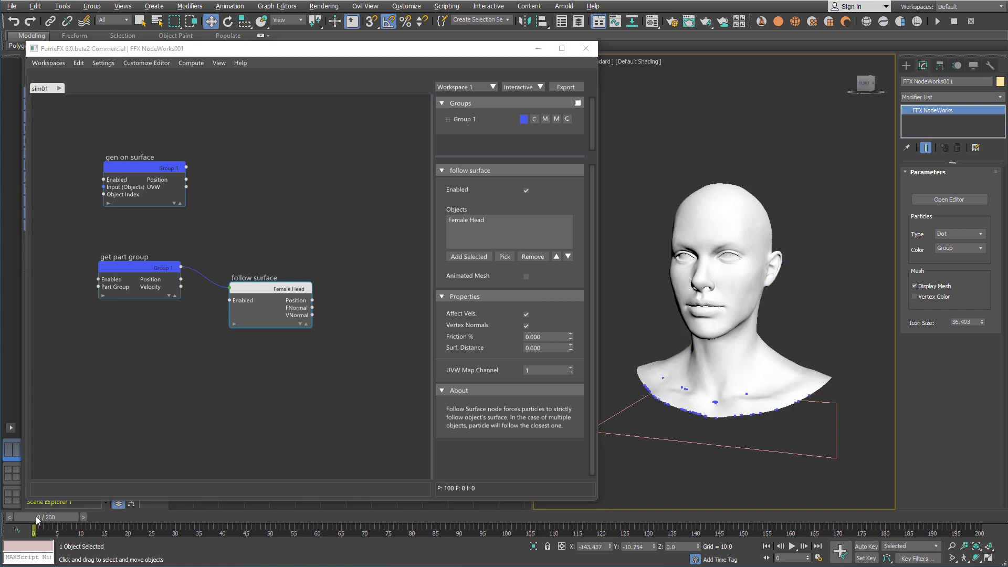
pyautogui.moveTo(36, 517); pyautogui.dragTo(197, 498)
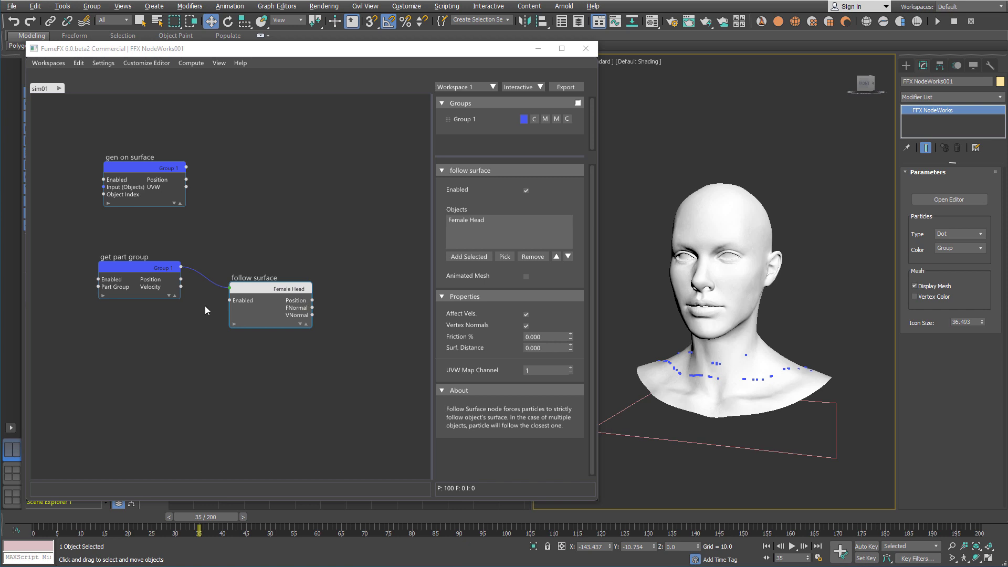
# - Add another group node for Group 1 below the first one and connect a Particle to Spline node to its output
pyautogui.rightClick(115, 371)
pyautogui.moveTo(138, 382)
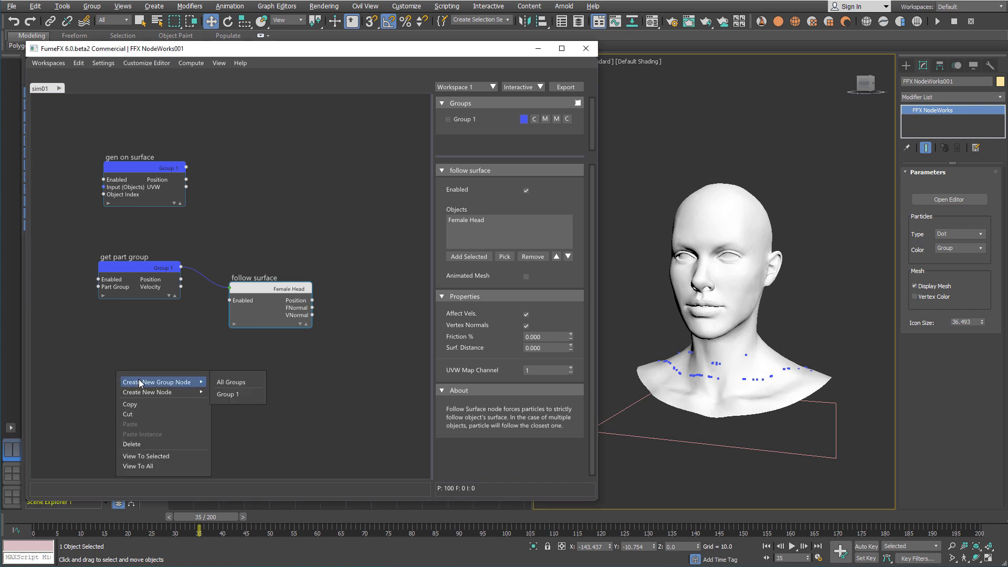
pyautogui.click(247, 394)
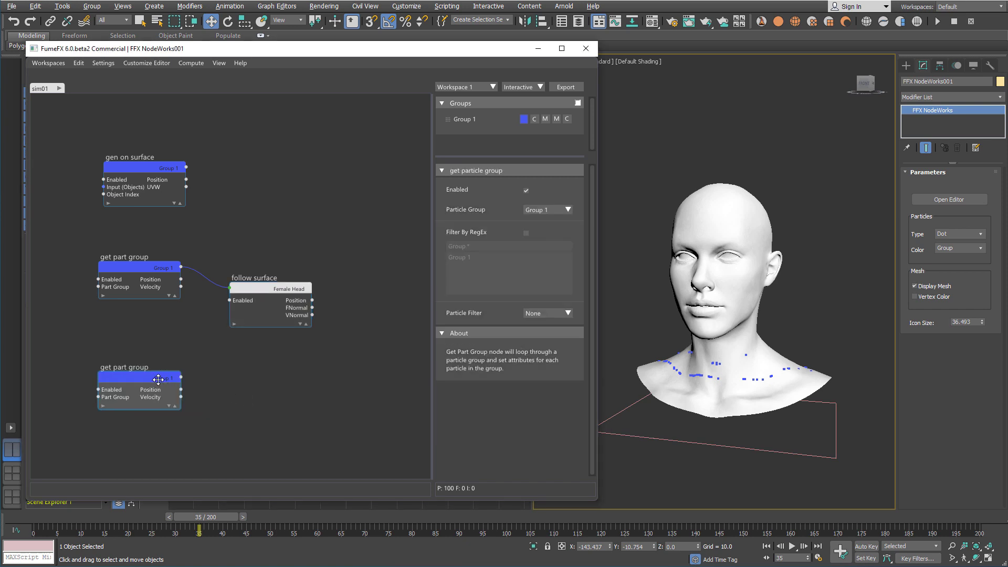
pyautogui.moveTo(175, 378); pyautogui.dragTo(217, 382)
pyautogui.write('splin')
pyautogui.press('Down')
pyautogui.press('Down')
pyautogui.press('Return')
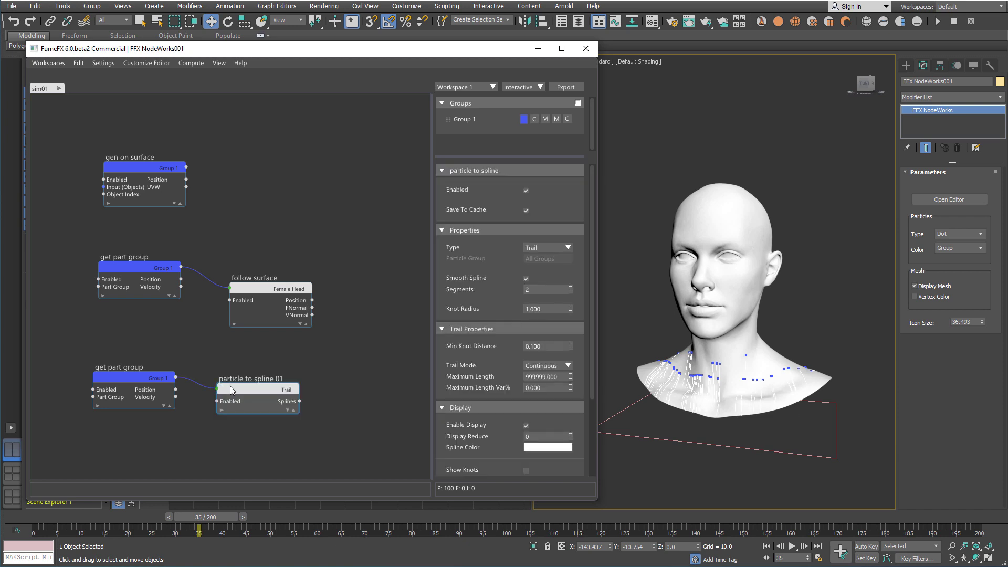
# - Set the Spline Color of the Particle to Spline node to a light blue, about #657AFB
pyautogui.scroll(-2, 552, 328)
pyautogui.scroll(-1, 552, 328)
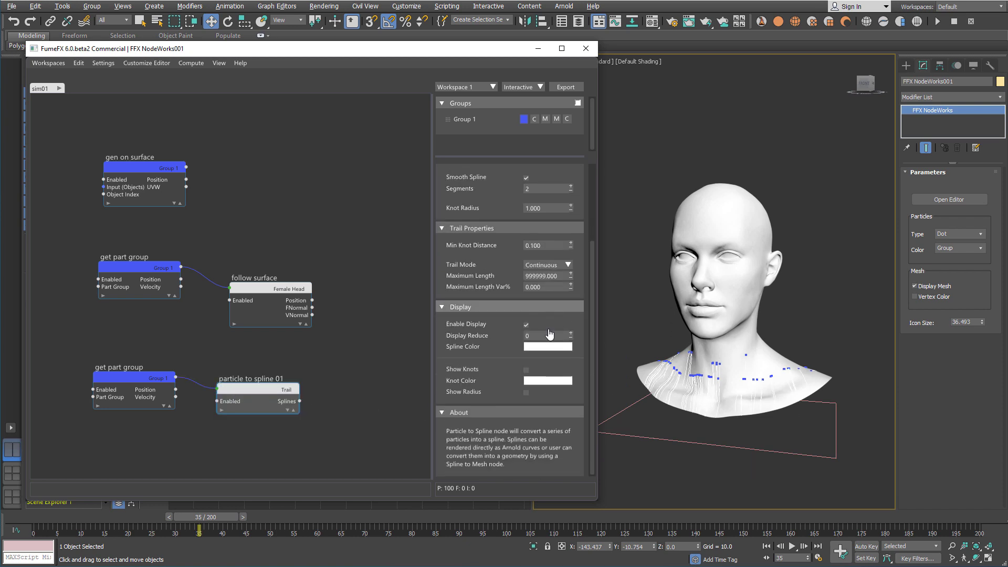
pyautogui.click(548, 348)
pyautogui.moveTo(560, 412); pyautogui.dragTo(559, 421)
pyautogui.click(536, 369)
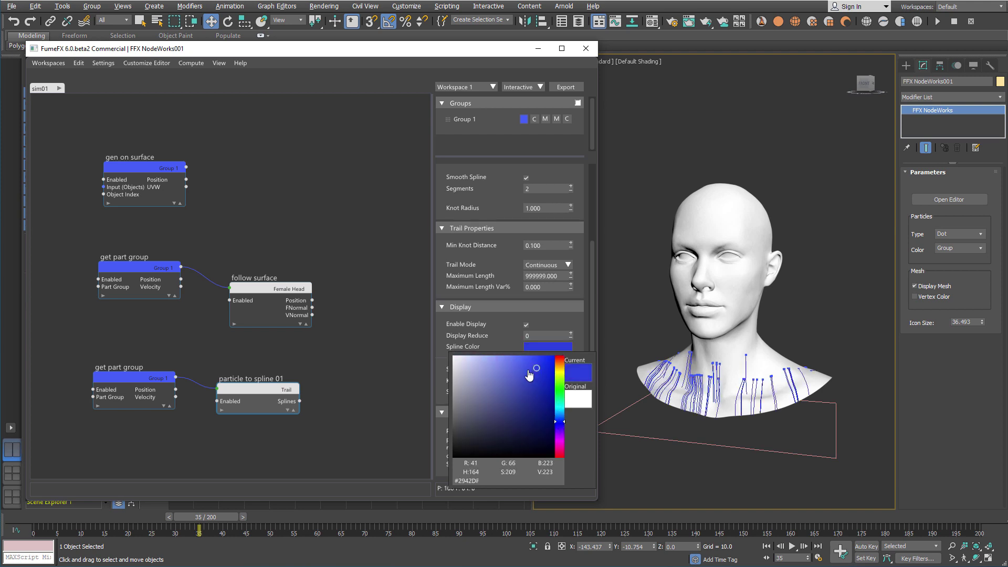
pyautogui.moveTo(529, 370); pyautogui.dragTo(520, 359)
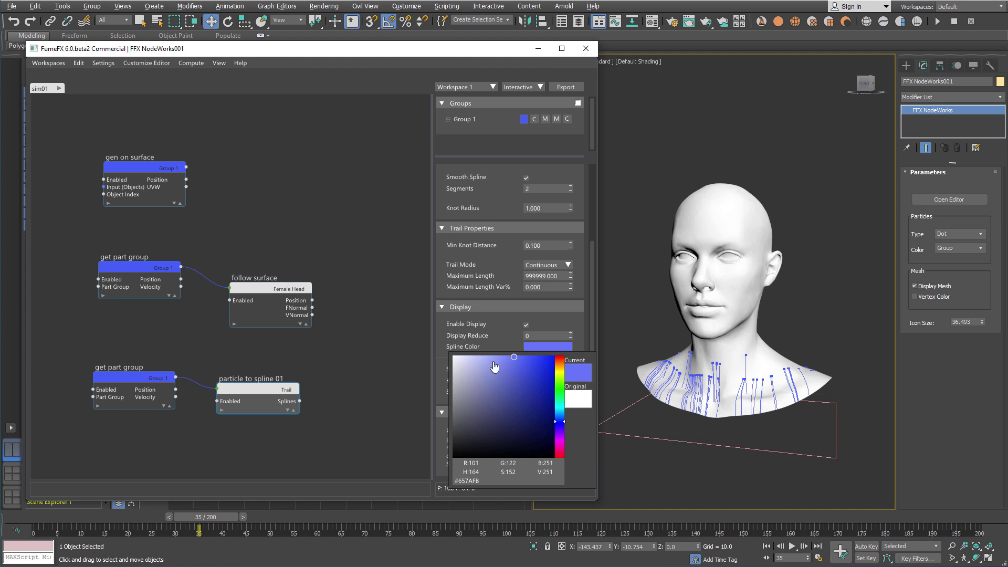
pyautogui.click(389, 372)
# - Scrub the timeline from the start to frame 107 to check the spline trails on the head
pyautogui.moveTo(61, 514); pyautogui.dragTo(926, 503)
pyautogui.press('w')
pyautogui.click(769, 546)
pyautogui.moveTo(59, 529); pyautogui.dragTo(548, 492)
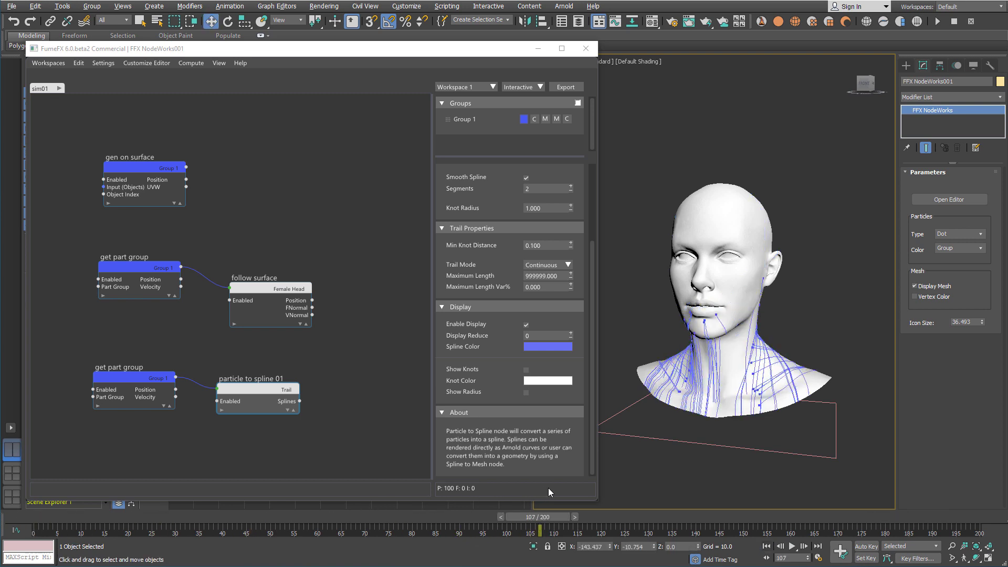
# - Turn off Affect Vels. in the Follow Surface node and scrub the timeline to frame 85 to compare the trails
pyautogui.click(273, 286)
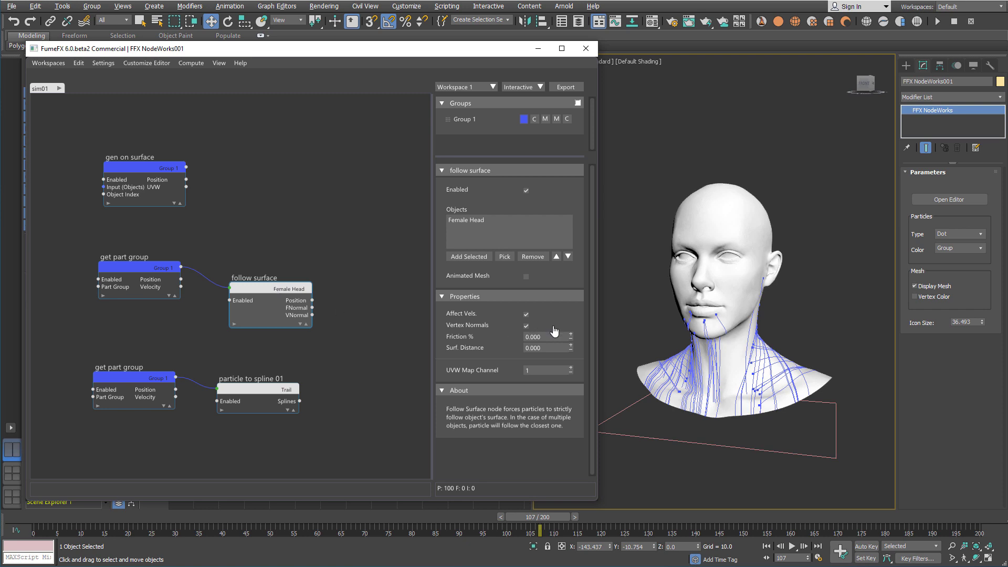
pyautogui.click(526, 315)
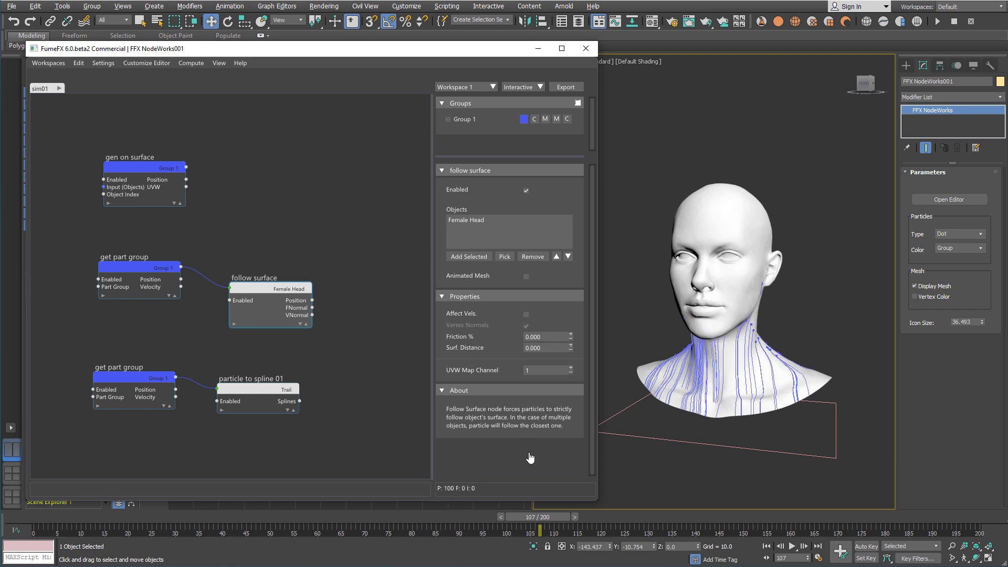
pyautogui.moveTo(72, 523); pyautogui.dragTo(436, 518)
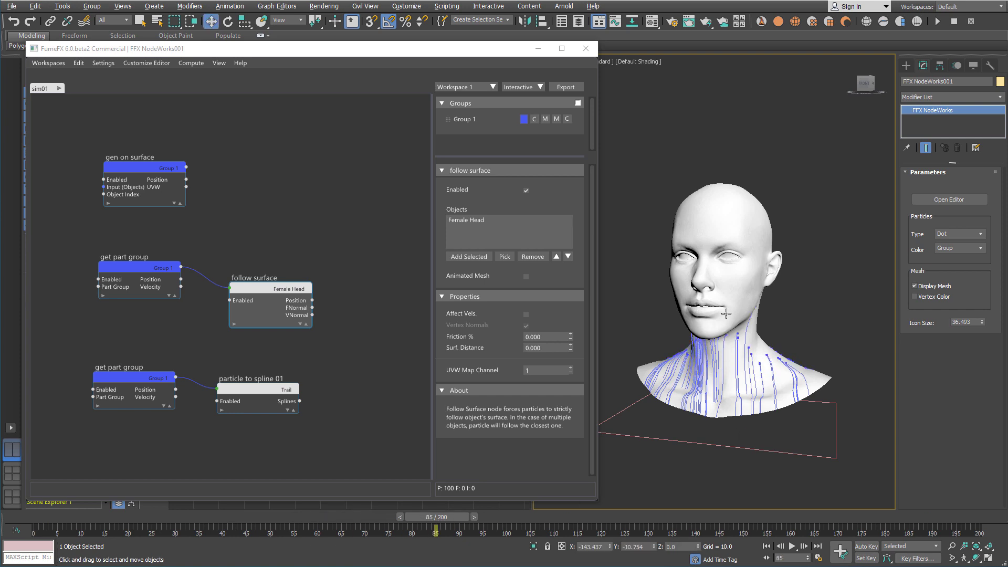
# - Try to rotate the emitter plane beneath the head
pyautogui.click(744, 449)
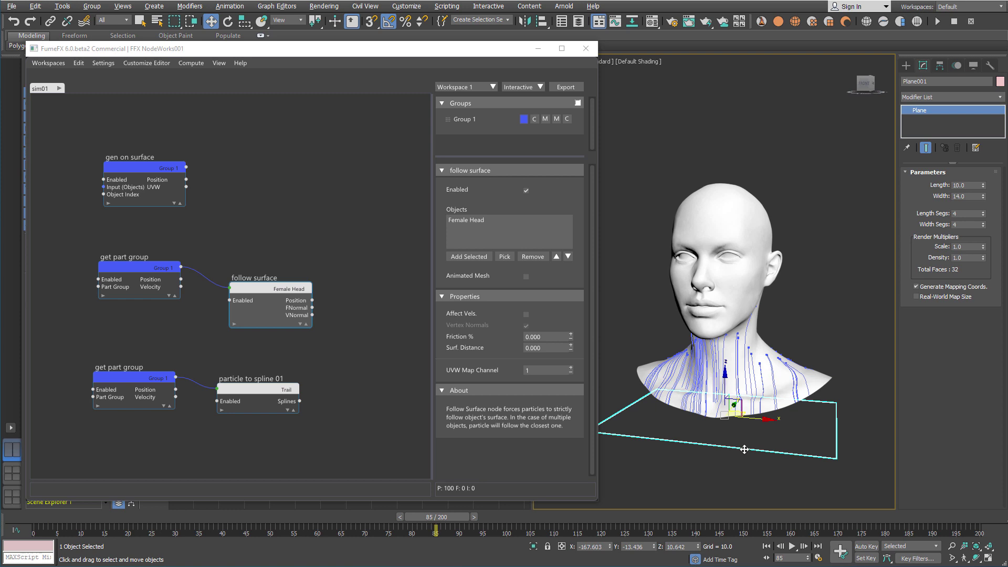
pyautogui.press('e')
pyautogui.moveTo(764, 420)
pyautogui.mouseDown()
pyautogui.moveTo(747, 389)
pyautogui.moveTo(775, 439)
pyautogui.moveTo(769, 399)
pyautogui.moveTo(774, 430)
pyautogui.moveTo(777, 413)
pyautogui.mouseUp()
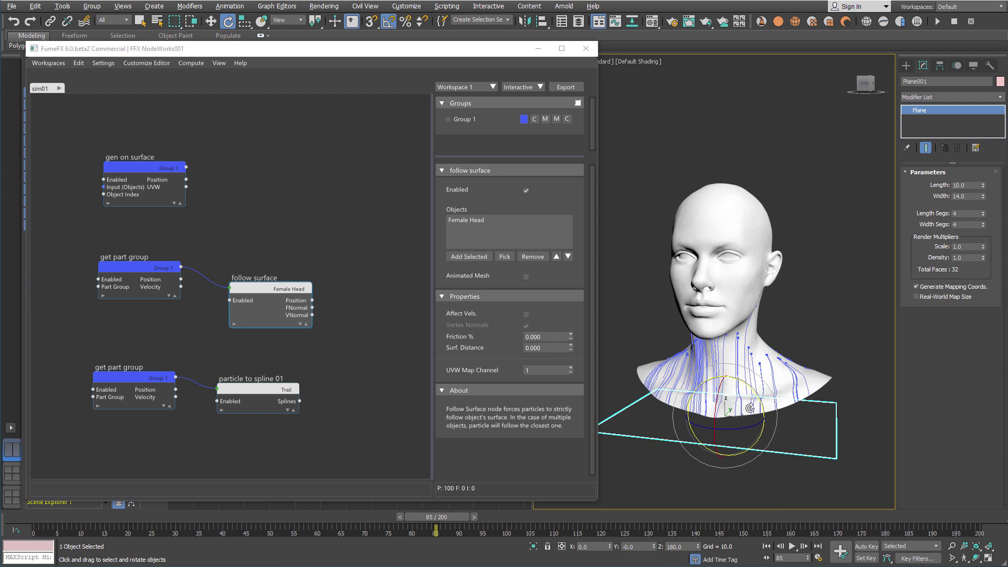
# - Set the direction variation of the Gen on Surface node to 45 degrees
pyautogui.click(167, 169)
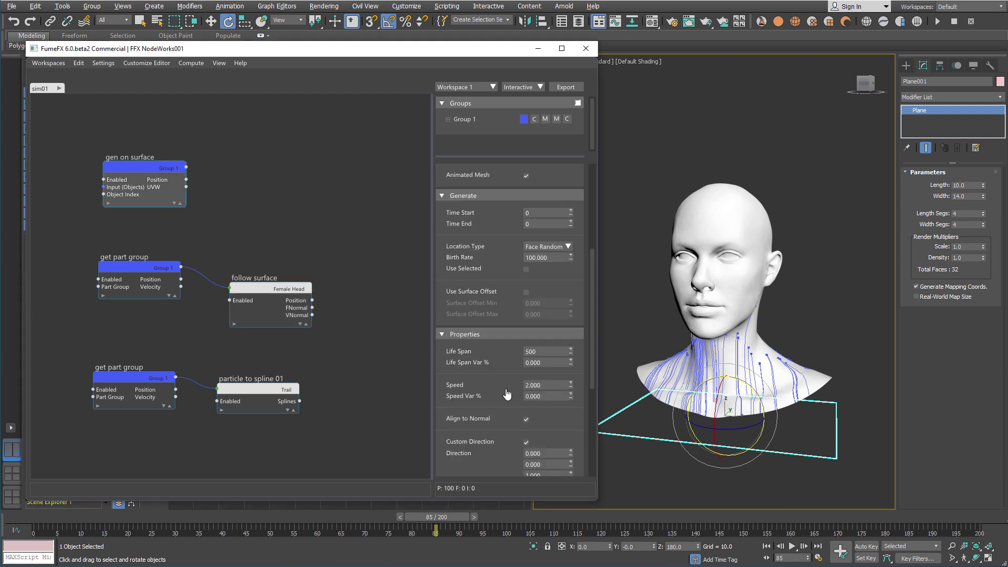
pyautogui.scroll(-3, 507, 394)
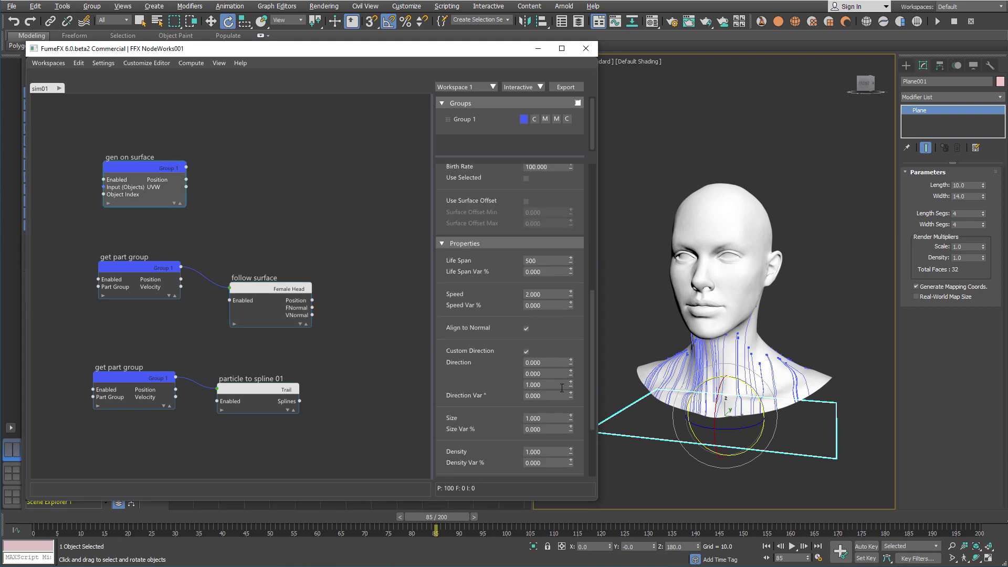
pyautogui.click(556, 395)
pyautogui.press('Return')
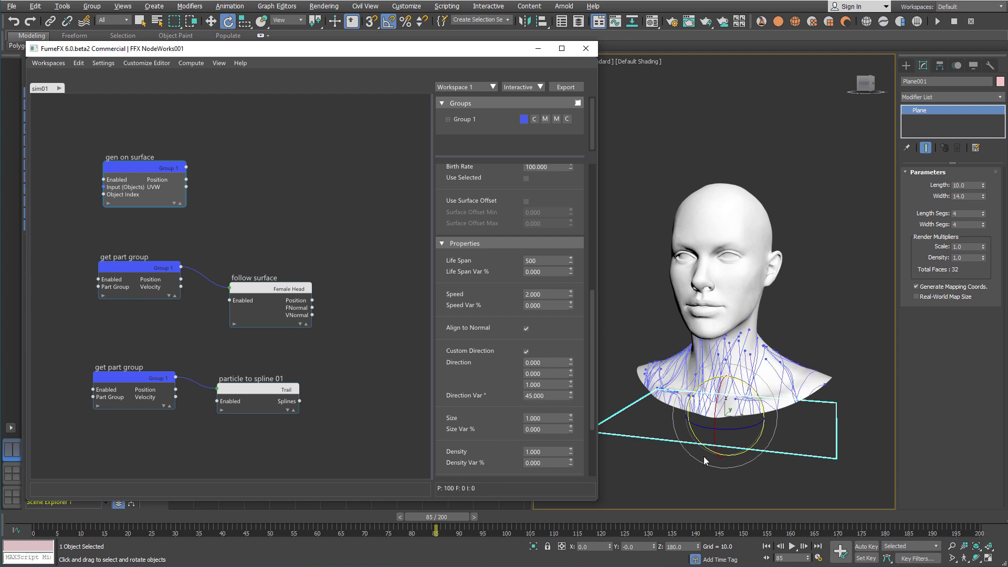
# - Scrub the timeline to frame 158 and back to 90 to check the trails, and reset the direction variation
pyautogui.press('w')
pyautogui.moveTo(438, 518); pyautogui.dragTo(778, 516)
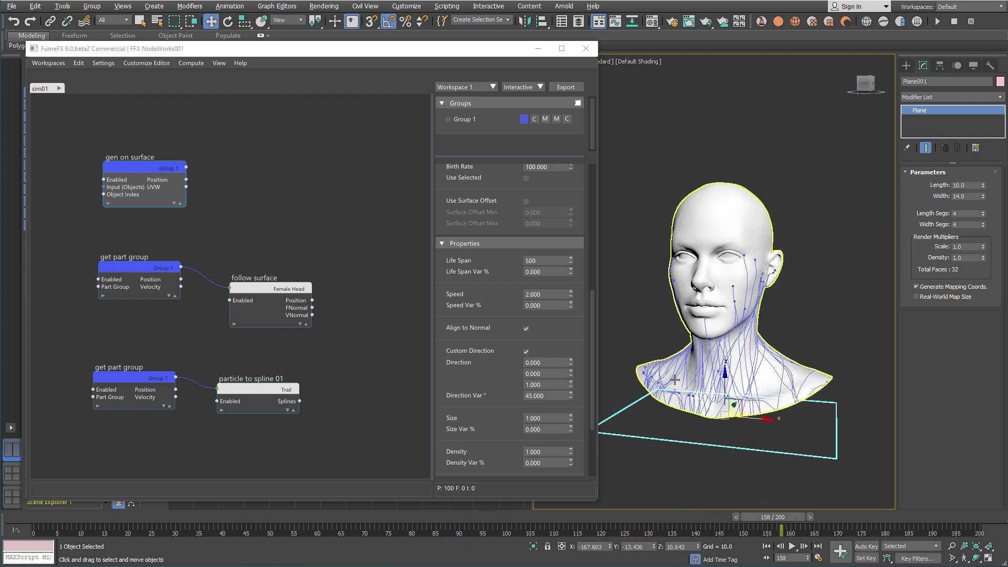
pyautogui.moveTo(776, 517); pyautogui.dragTo(457, 516)
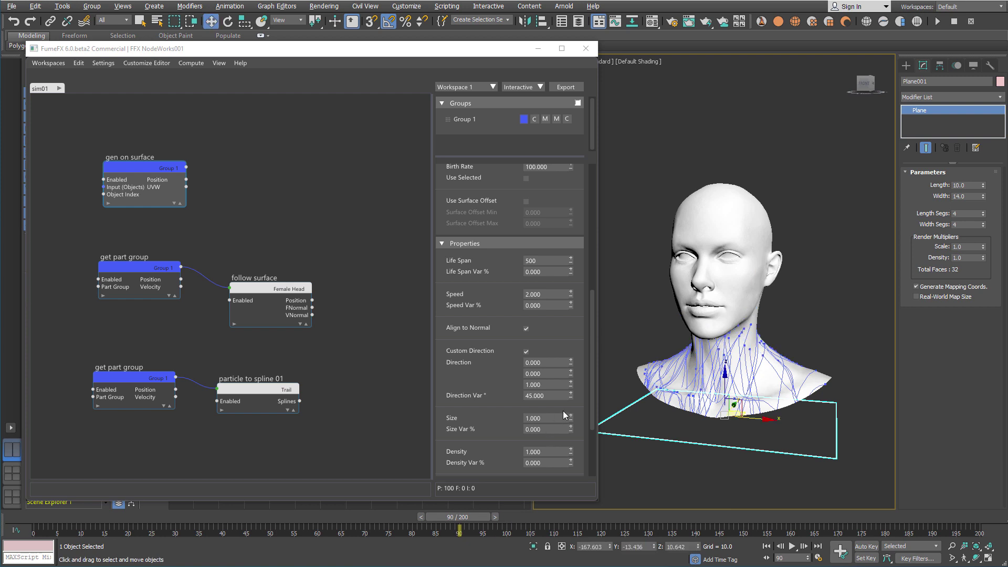
pyautogui.rightClick(571, 394)
# - Re-enable Affect Vels. in the Follow Surface node, toggle Vertex Normals off and on, and scrub to frame 124
pyautogui.click(257, 389)
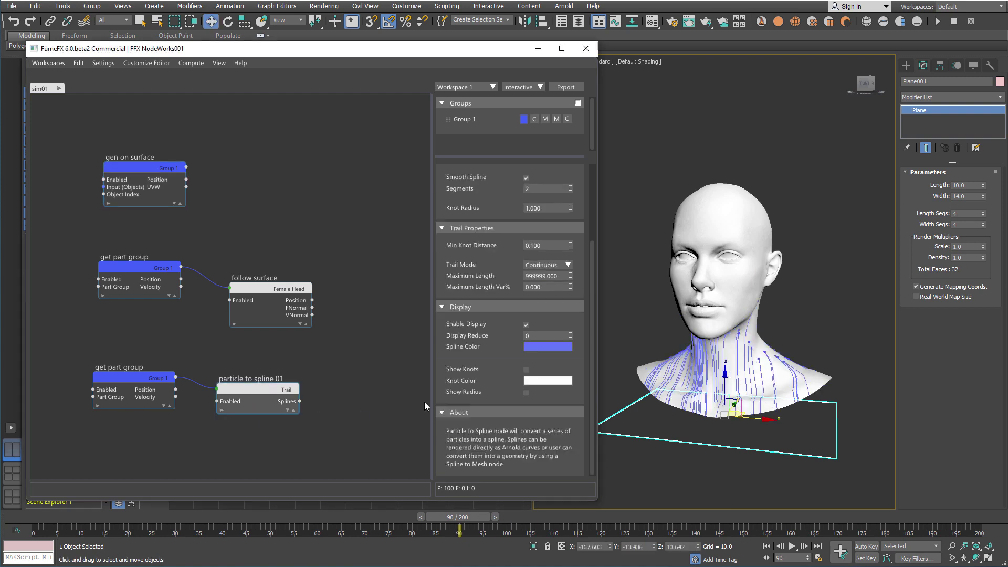
pyautogui.click(266, 290)
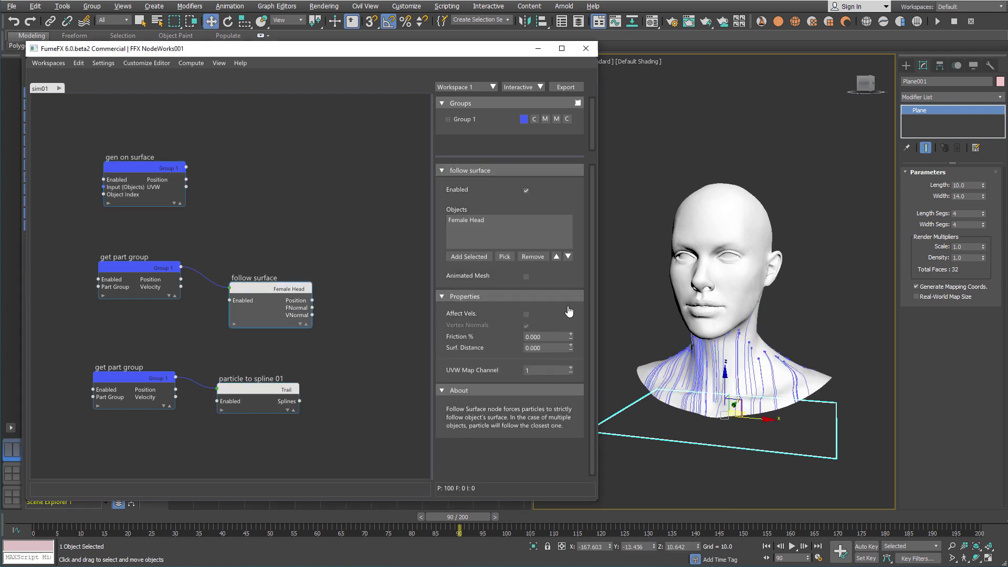
pyautogui.click(526, 314)
pyautogui.click(526, 325)
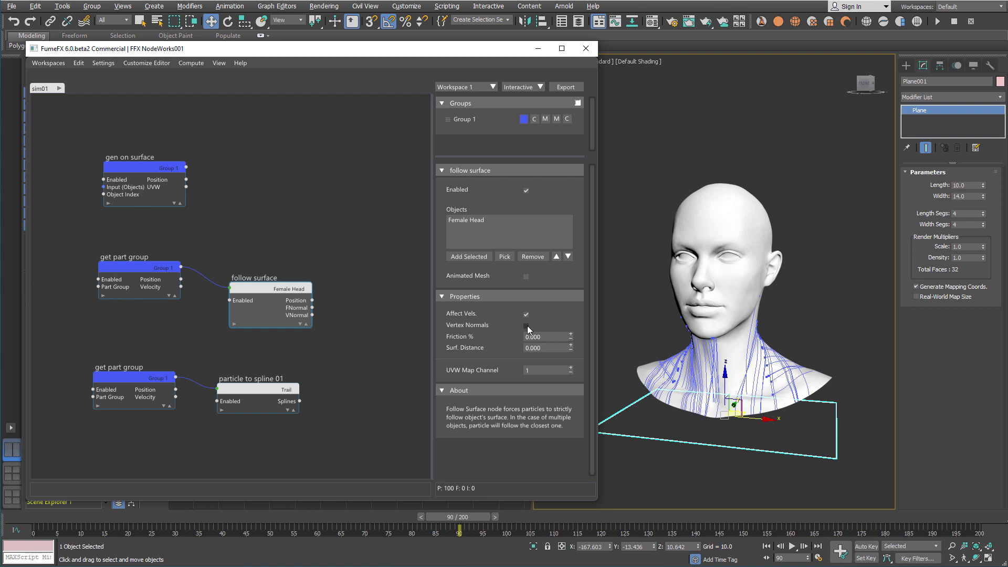
pyautogui.click(526, 326)
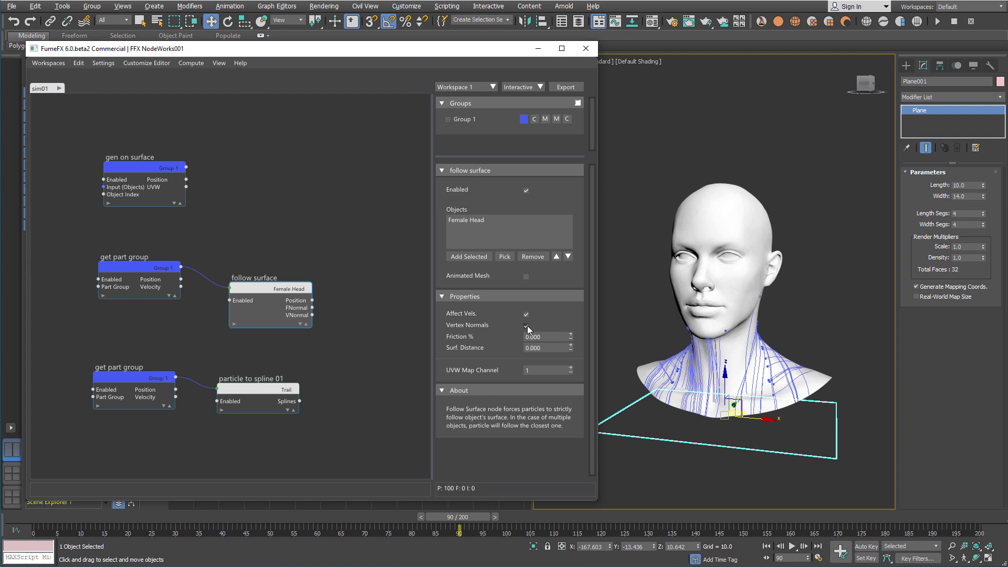
pyautogui.moveTo(454, 518); pyautogui.dragTo(615, 518)
# - Set Friction % to 0.1 in the Follow Surface node and scrub the timeline to frame 194 to check the trails
pyautogui.click(563, 338)
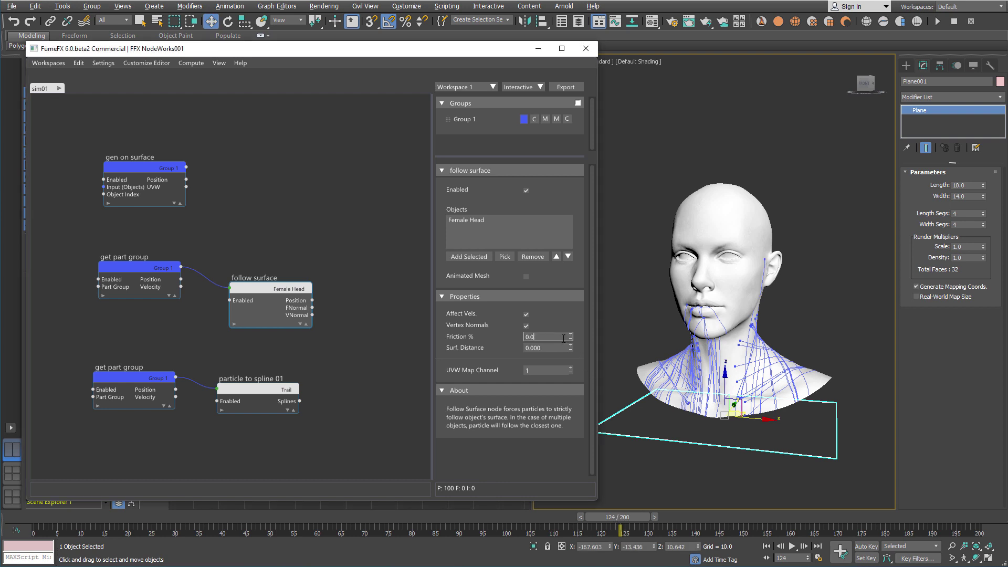
pyautogui.write('1')
pyautogui.press('Return')
pyautogui.moveTo(625, 519); pyautogui.dragTo(939, 520)
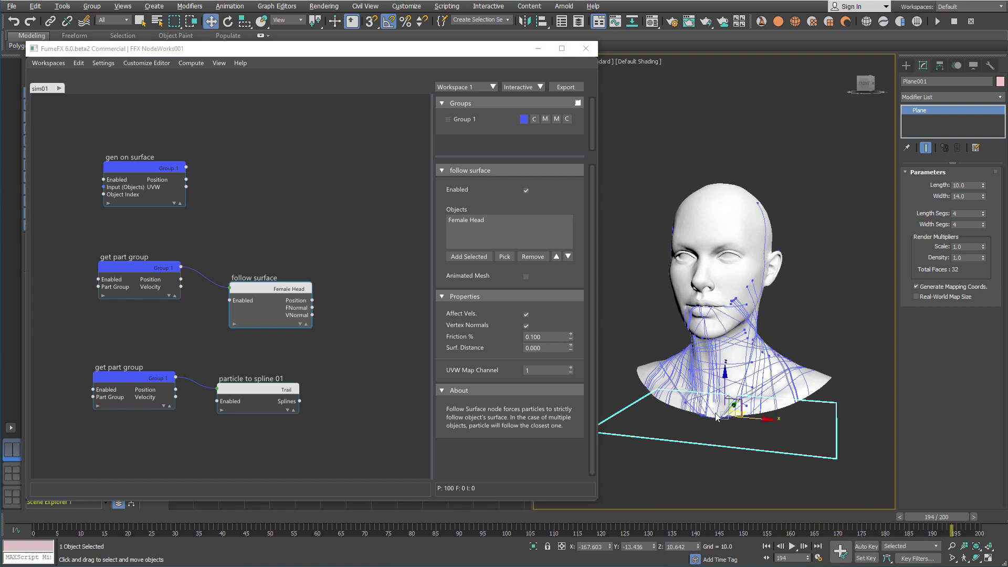
# - Reset Friction % and Surf. Distance to 0 in the Follow Surface node, reviewing the trails up to frame 146
pyautogui.moveTo(570, 333); pyautogui.dragTo(571, 339)
pyautogui.moveTo(74, 517); pyautogui.dragTo(705, 497)
pyautogui.press('w')
pyautogui.rightClick(571, 350)
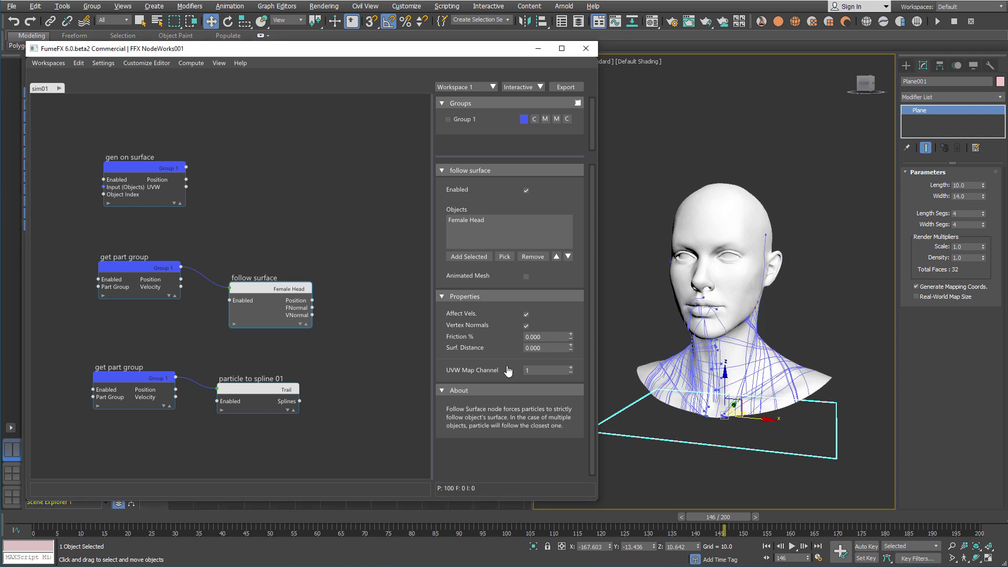
# - Look at the UVW Map Channel setting and scrub the timeline to frame 98 to review the spline trails
pyautogui.click(540, 369)
pyautogui.moveTo(58, 516); pyautogui.dragTo(495, 518)
pyautogui.press('w')
# - Connect a Spline to Shape node to the Splines output of Particle to Spline, arrange both nodes and move to frame 53
pyautogui.moveTo(295, 402); pyautogui.dragTo(337, 402)
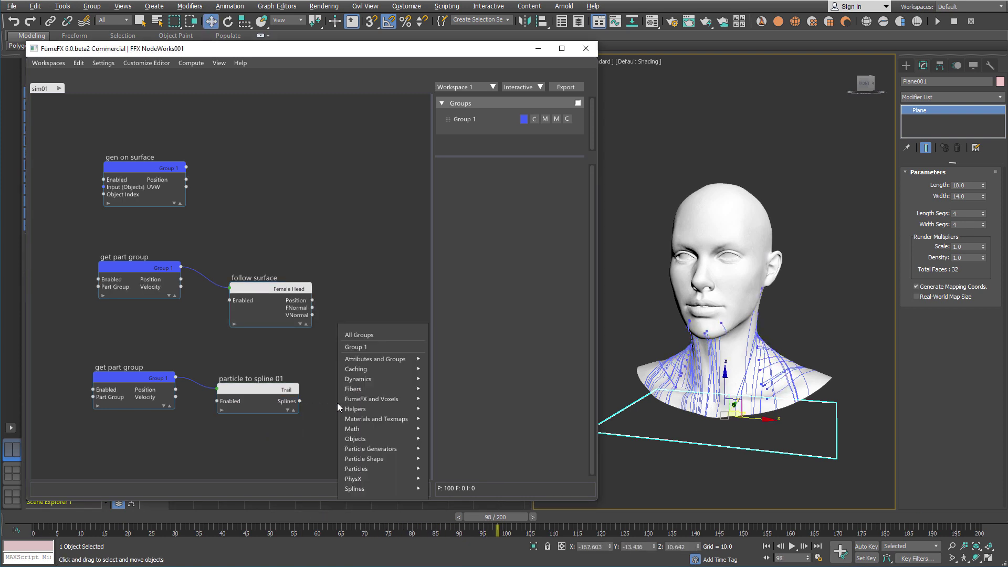
pyautogui.write('spline')
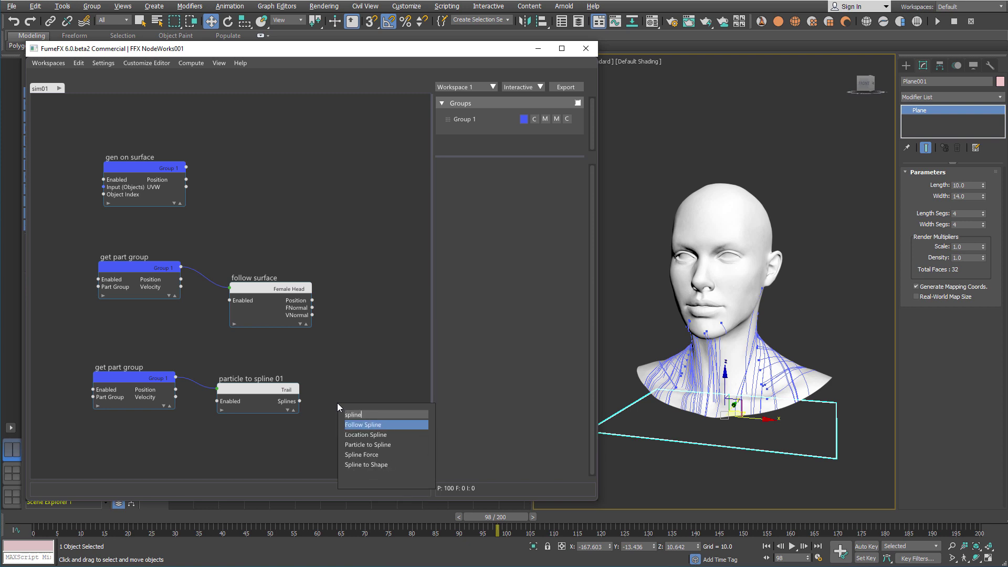
pyautogui.click(374, 464)
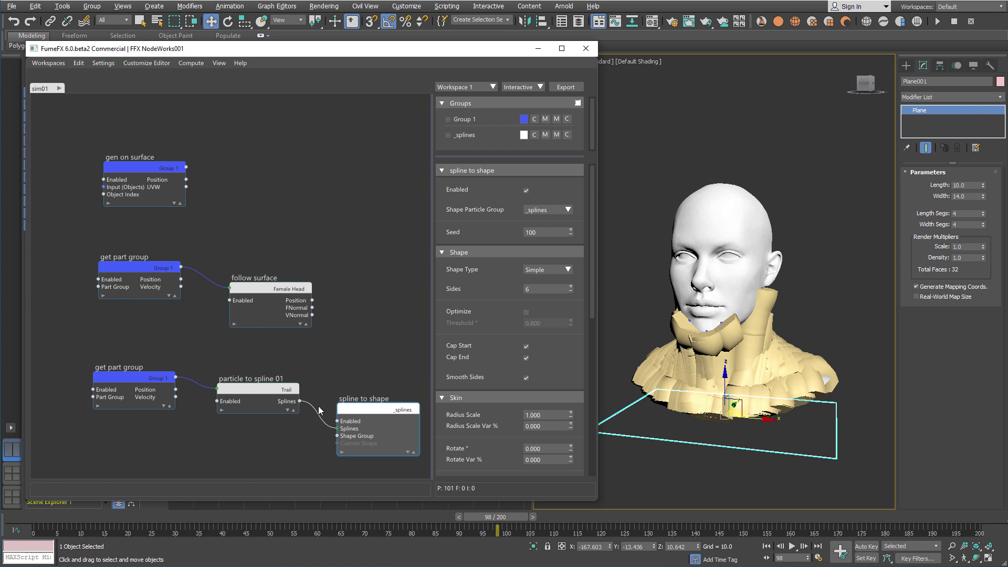
pyautogui.moveTo(262, 389); pyautogui.dragTo(254, 372)
pyautogui.moveTo(364, 413); pyautogui.dragTo(350, 407)
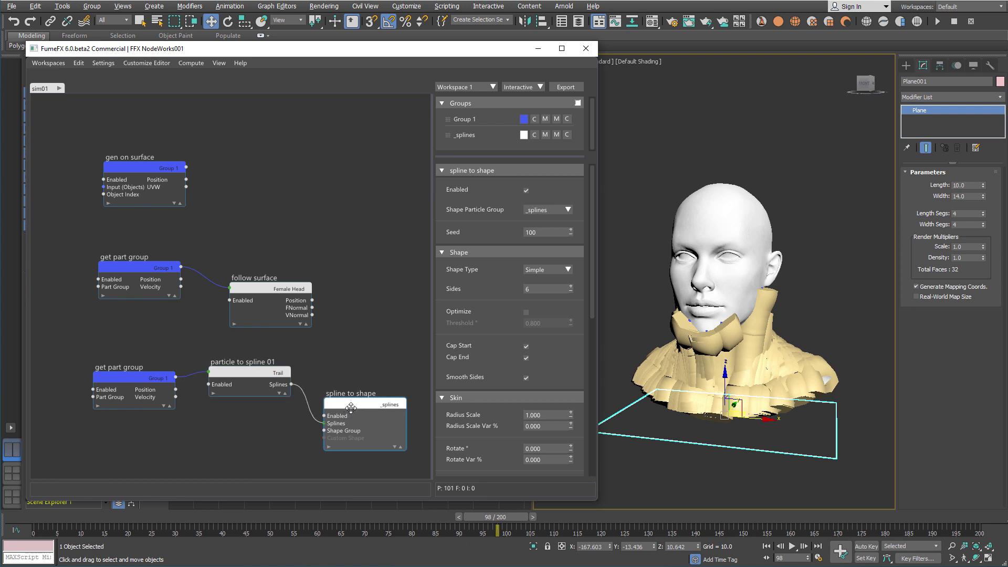
pyautogui.moveTo(210, 521); pyautogui.dragTo(285, 521)
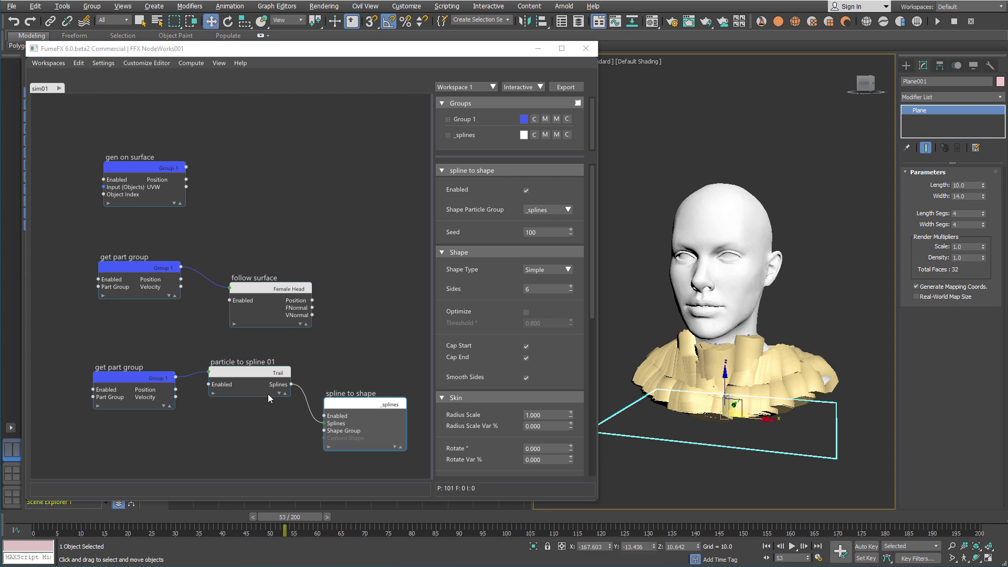
pyautogui.moveTo(268, 397); pyautogui.dragTo(263, 413)
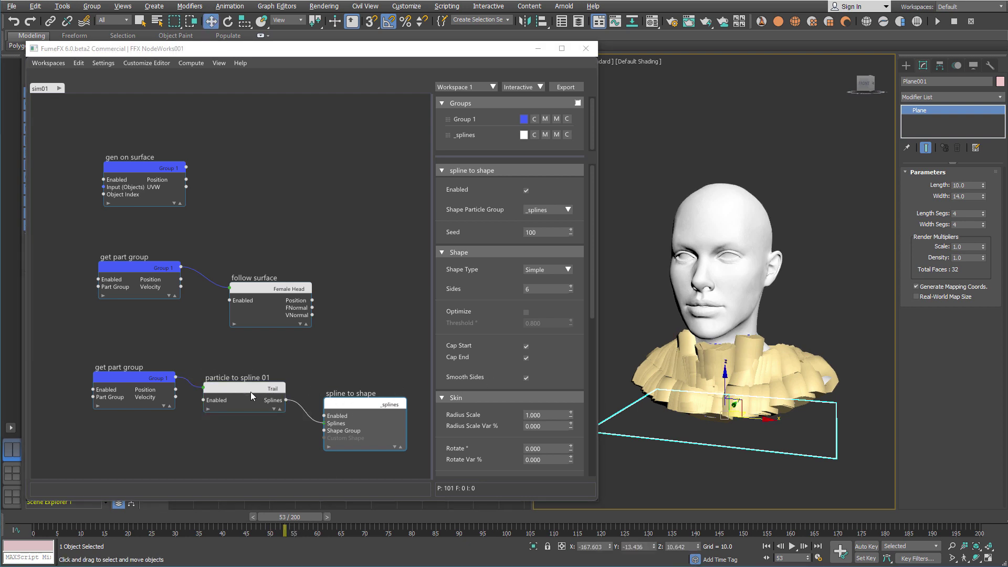
# - Set Knot Radius to 0.1 in the Particle to Spline node and scrub the timeline to frame 186 to review the thinner trails
pyautogui.click(250, 391)
pyautogui.scroll(-5, 488, 389)
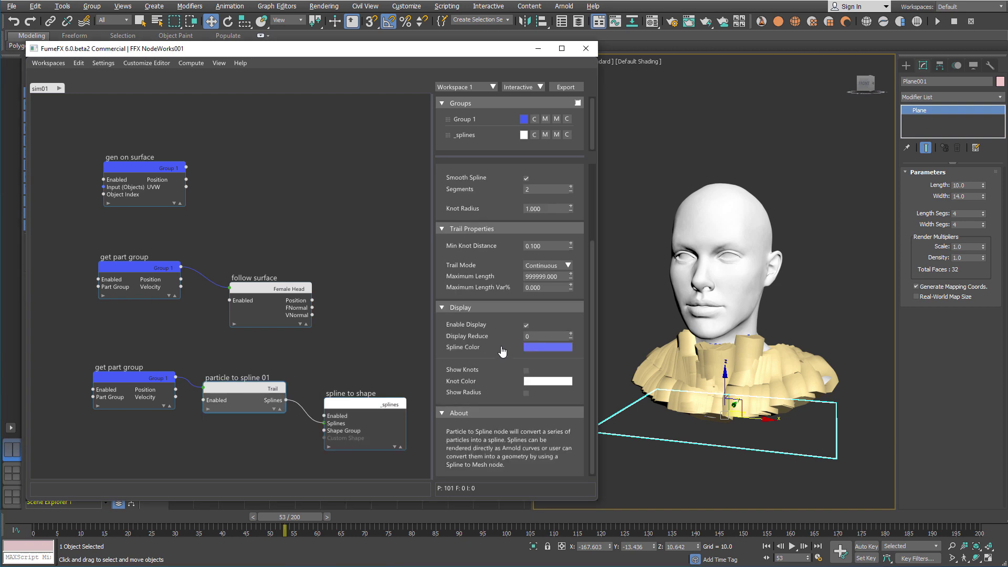
pyautogui.scroll(2, 503, 351)
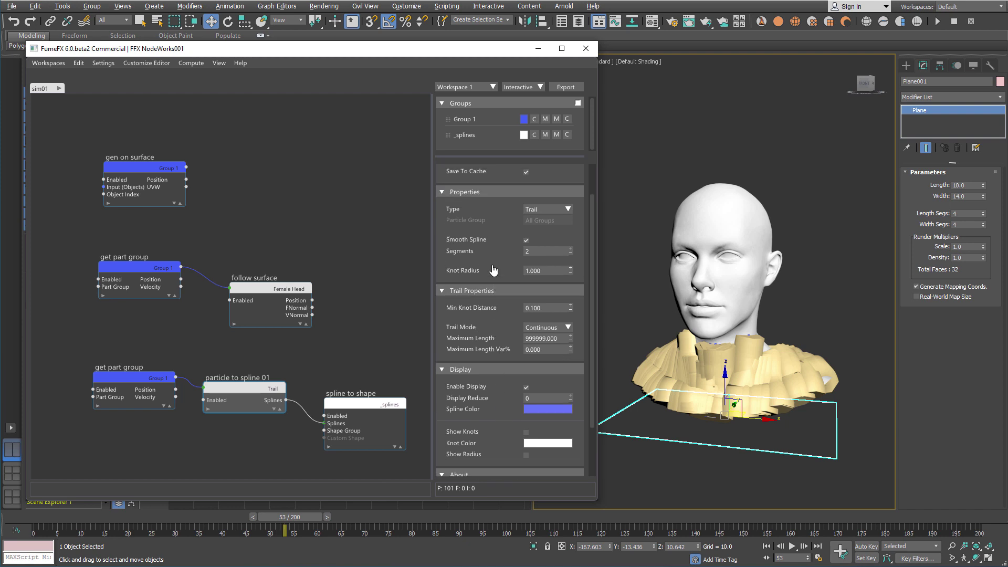
pyautogui.moveTo(549, 268); pyautogui.dragTo(515, 267)
pyautogui.write('.1')
pyautogui.press('Return')
pyautogui.moveTo(310, 517); pyautogui.dragTo(323, 517)
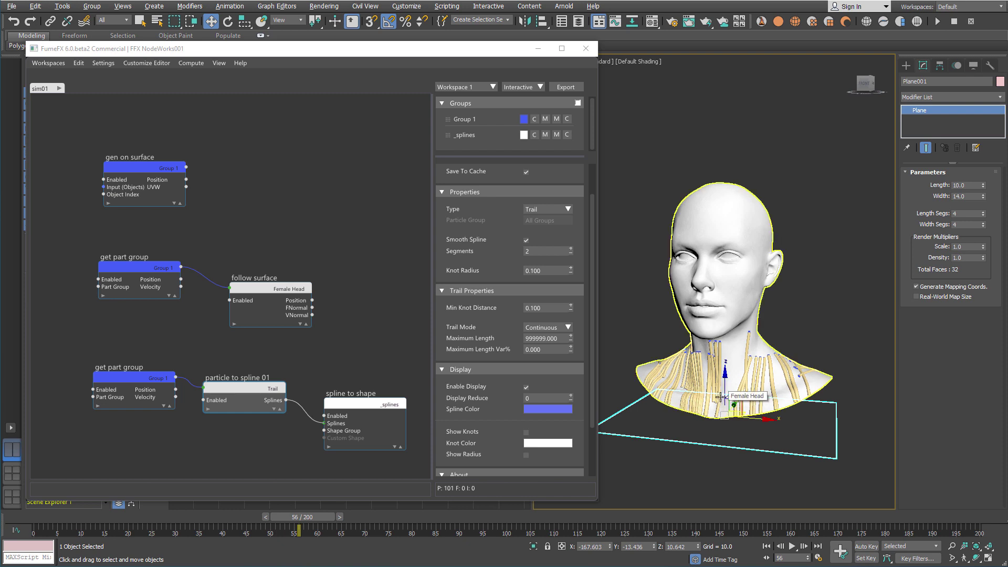
pyautogui.moveTo(326, 519); pyautogui.dragTo(947, 519)
pyautogui.press('w')
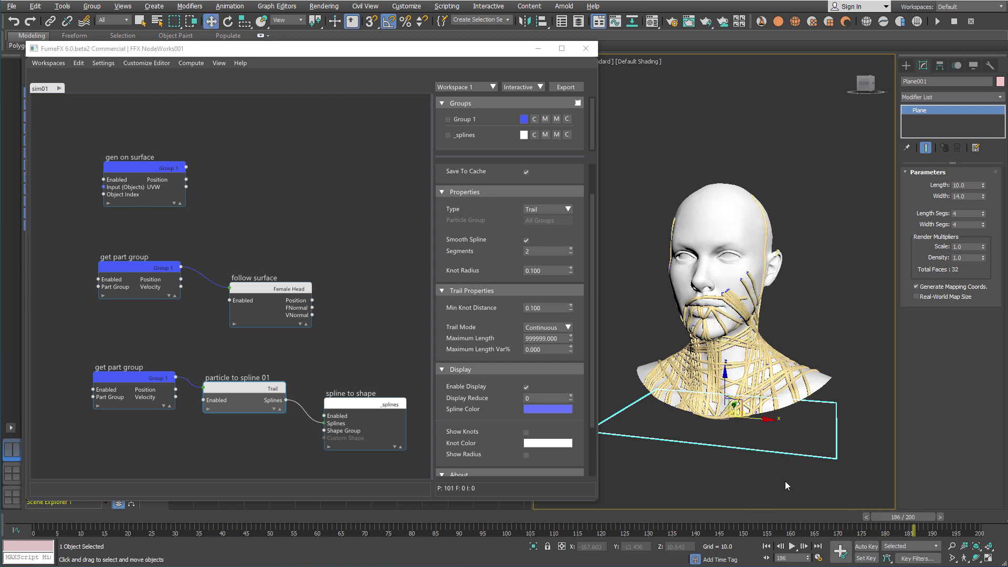
# - Set Speed to 3 in the Gen on Surface node, review the trails along the timeline and go to frame 24
pyautogui.click(180, 195)
pyautogui.click(564, 293)
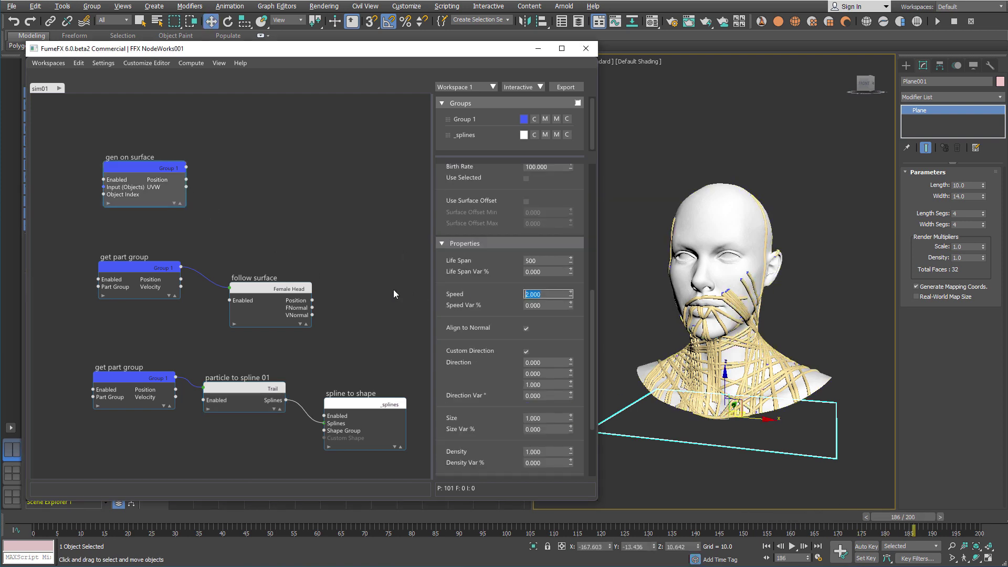
pyautogui.write('3')
pyautogui.press('Return')
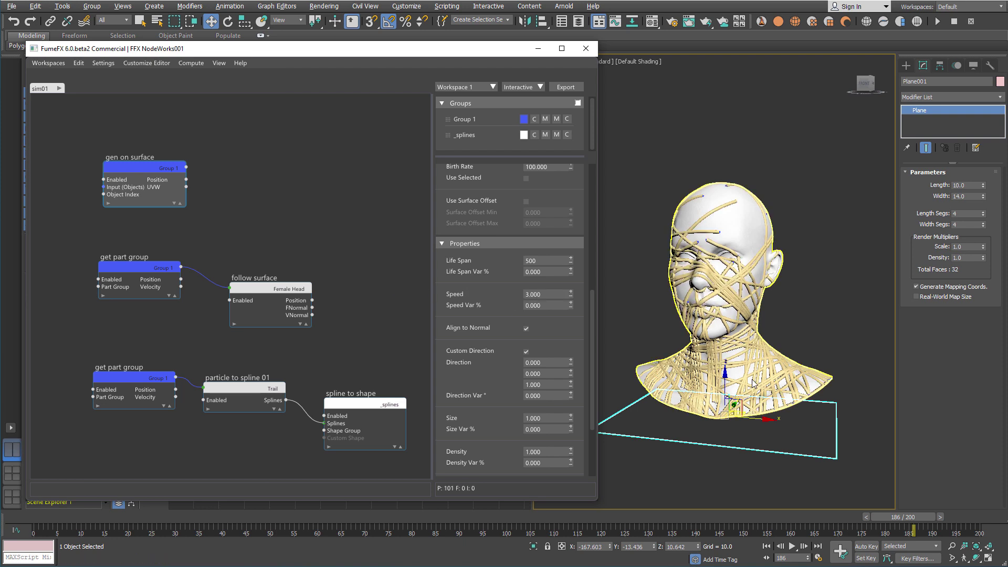
pyautogui.moveTo(872, 518); pyautogui.dragTo(973, 512)
pyautogui.moveTo(34, 520); pyautogui.dragTo(161, 519)
pyautogui.press('w')
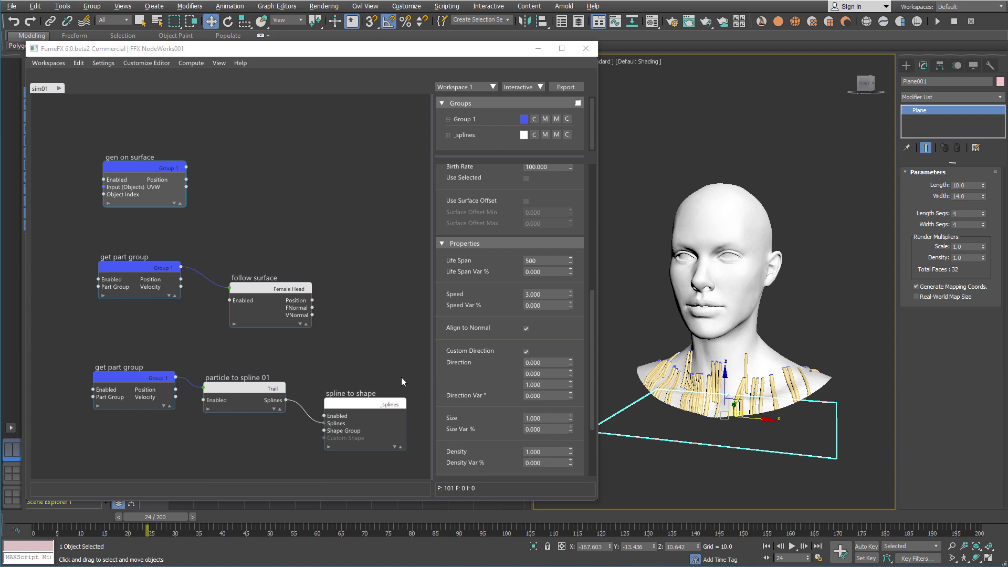
# - Look through the Shape, Skin and Material ID settings of the Spline to Shape node
pyautogui.click(370, 401)
pyautogui.scroll(-3, 563, 341)
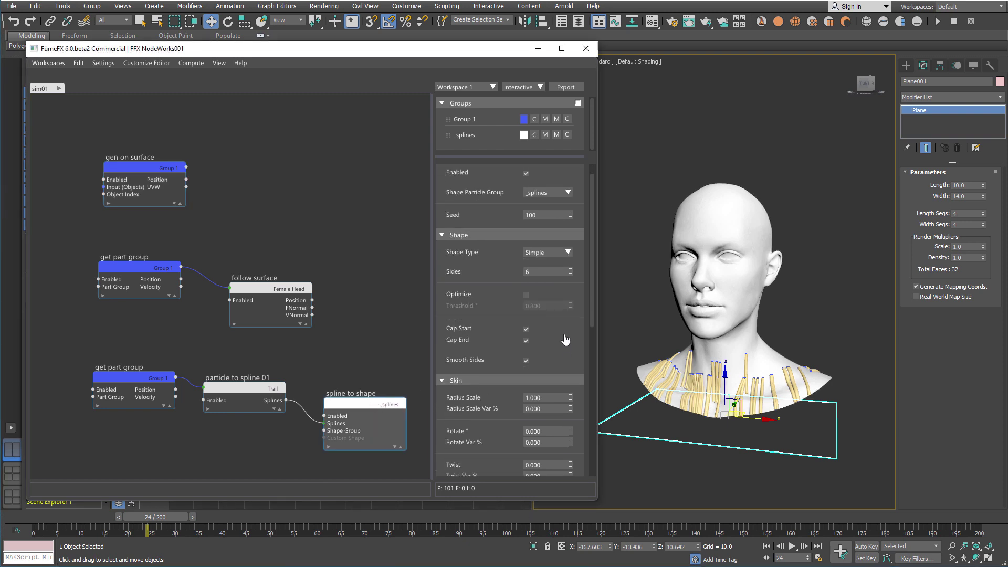
pyautogui.scroll(-2, 564, 308)
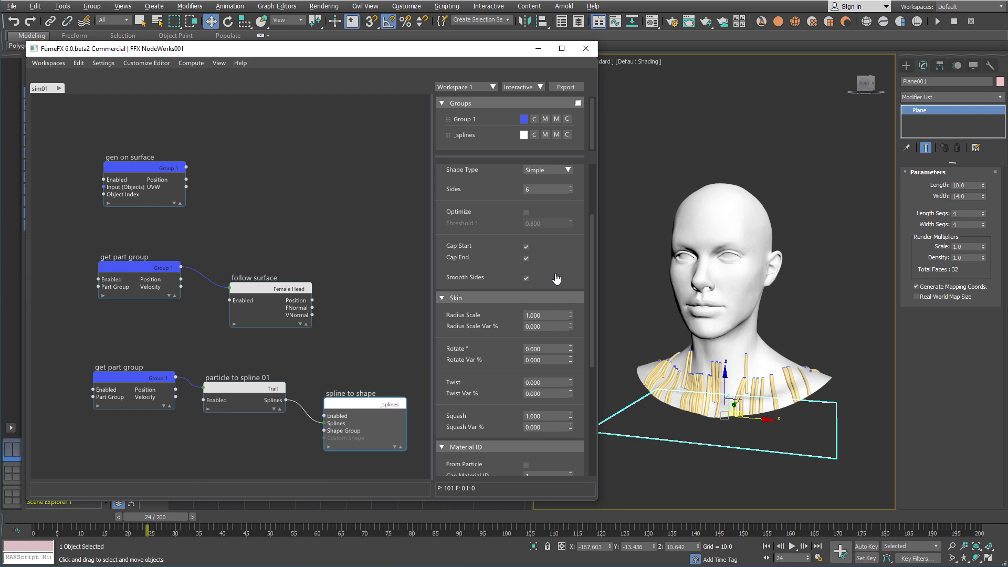
pyautogui.scroll(-3, 556, 278)
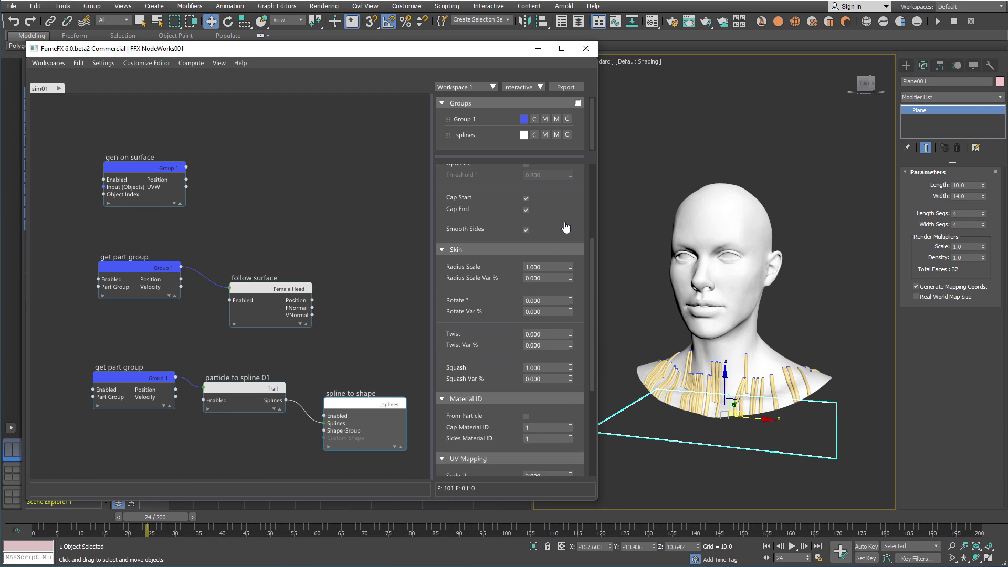
pyautogui.scroll(-1, 565, 225)
pyautogui.scroll(8, 565, 220)
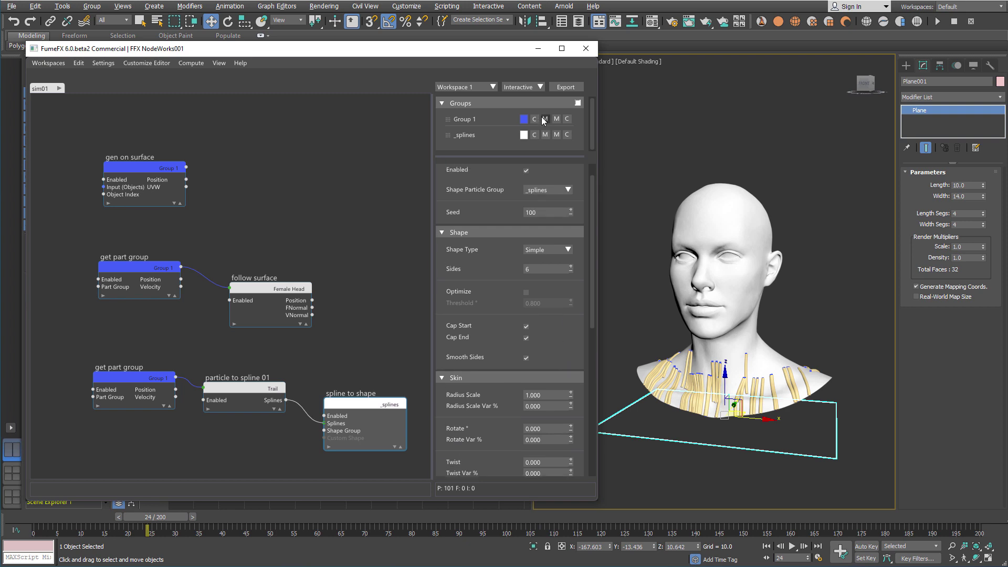
# - Draw a six-point star spline in the Top viewport with radii of about 5.5 and 12, below the NodeWorks icon
pyautogui.click(538, 48)
pyautogui.click(906, 65)
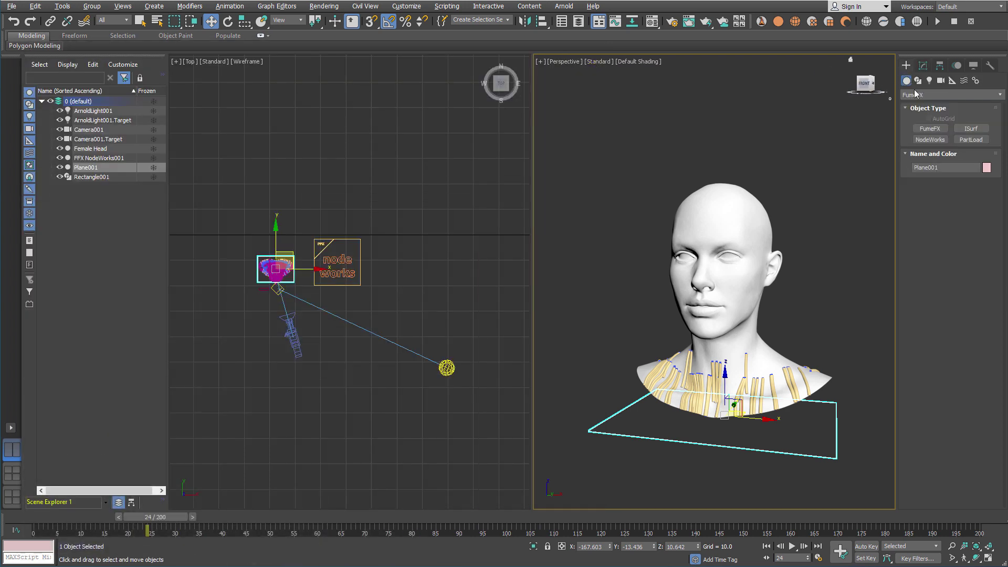
pyautogui.click(917, 81)
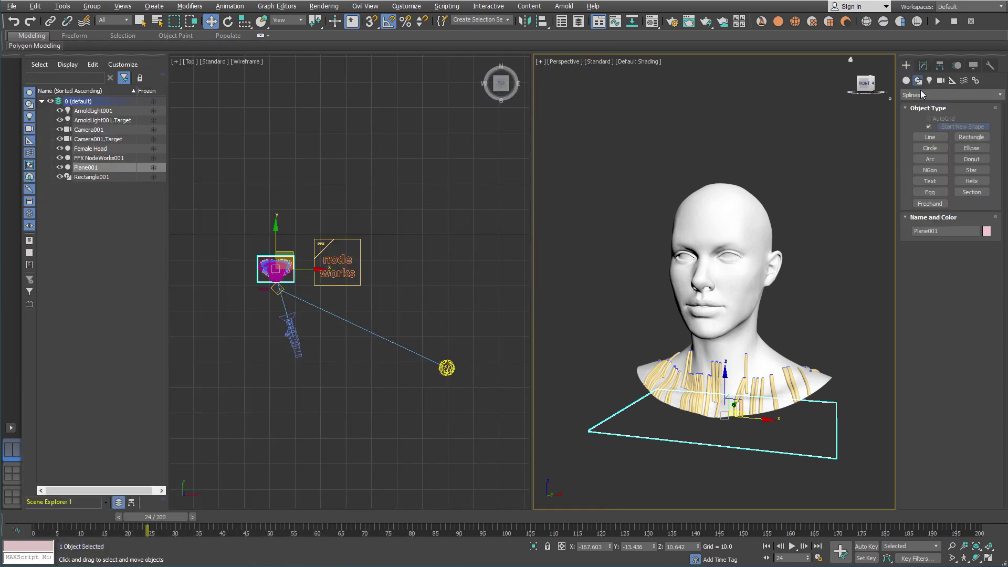
pyautogui.click(971, 169)
pyautogui.click(318, 296)
pyautogui.moveTo(318, 296); pyautogui.dragTo(320, 297)
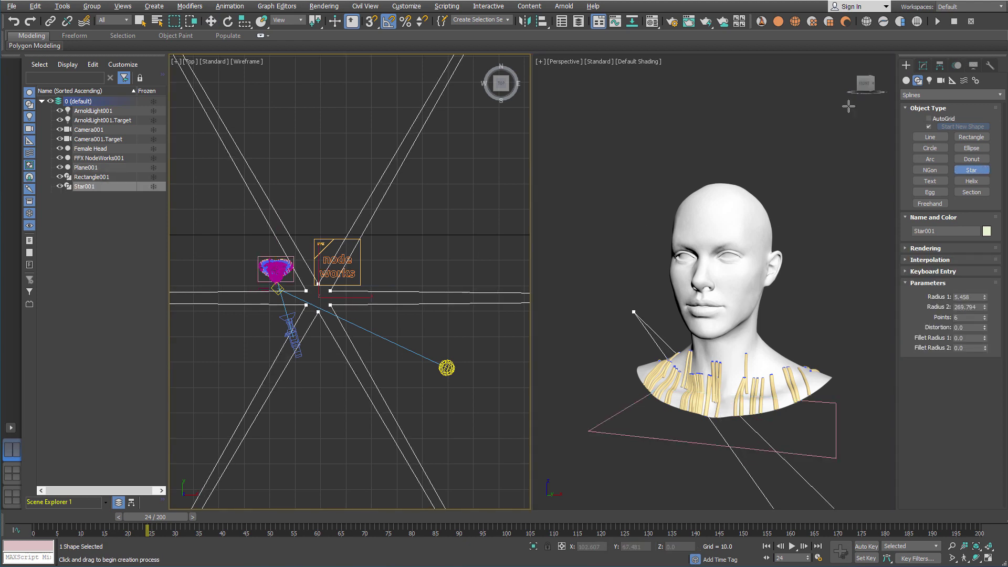
pyautogui.click(347, 298)
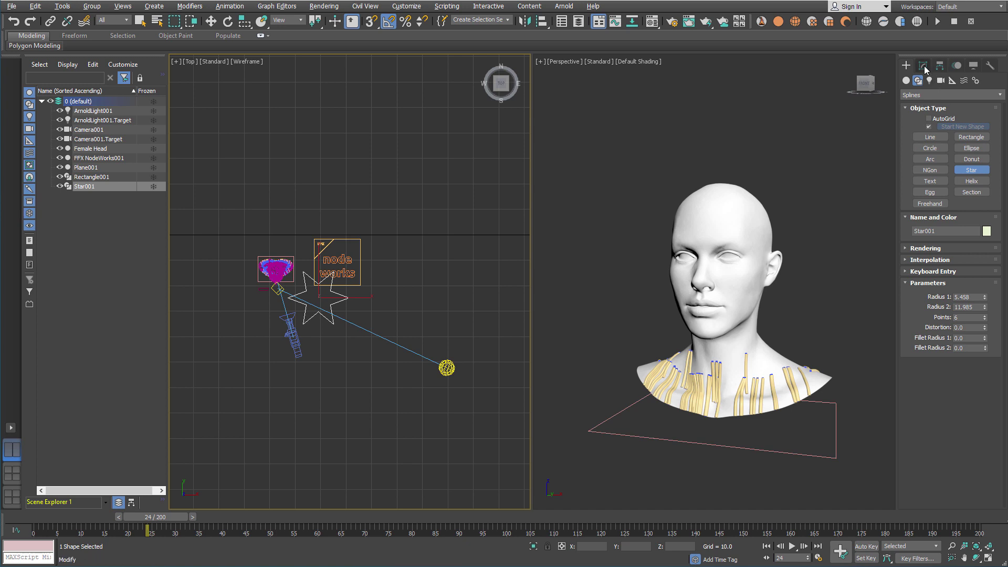
# - Reopen the NodeWorks editor, set the Spline to Shape node's Shape Type to Custom and pick Star001 as the custom shape
pyautogui.click(923, 65)
pyautogui.click(327, 256)
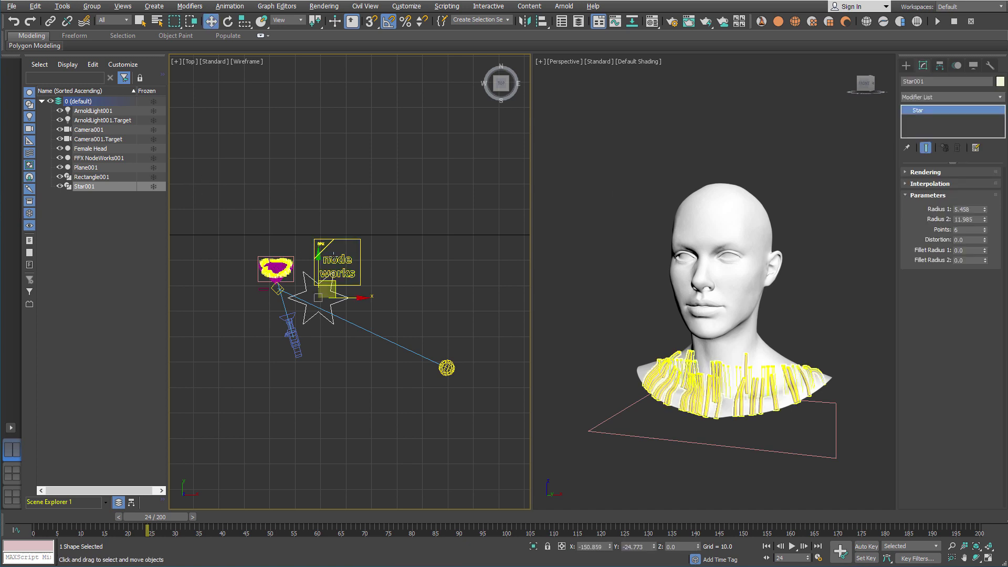
pyautogui.click(977, 200)
pyautogui.moveTo(518, 71); pyautogui.dragTo(888, 98)
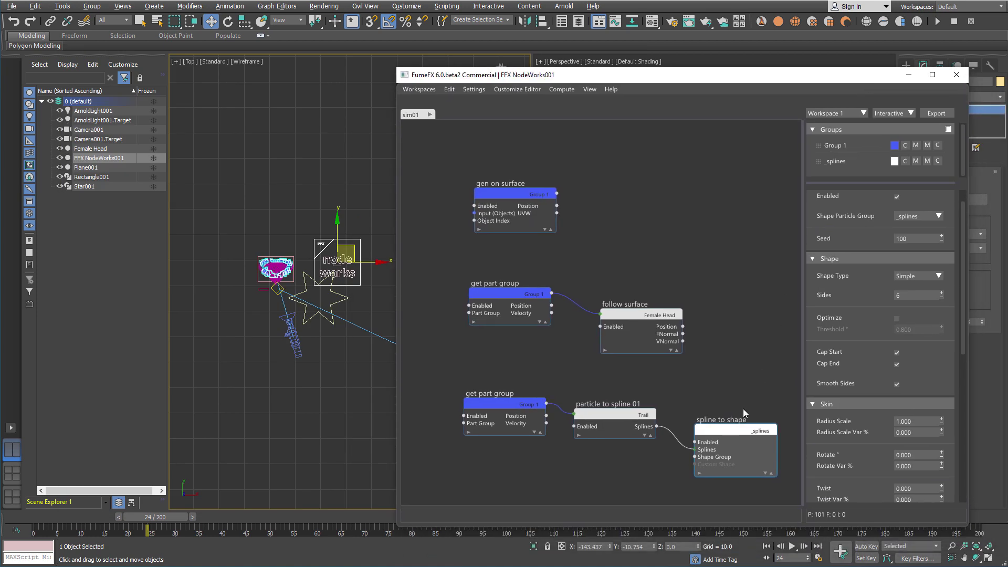
pyautogui.click(934, 276)
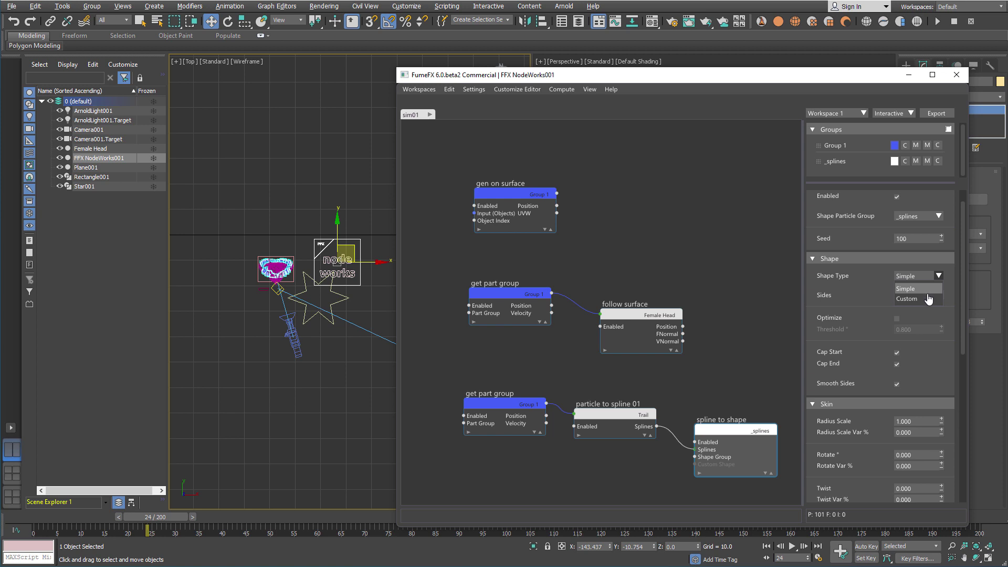
pyautogui.click(928, 299)
pyautogui.click(888, 317)
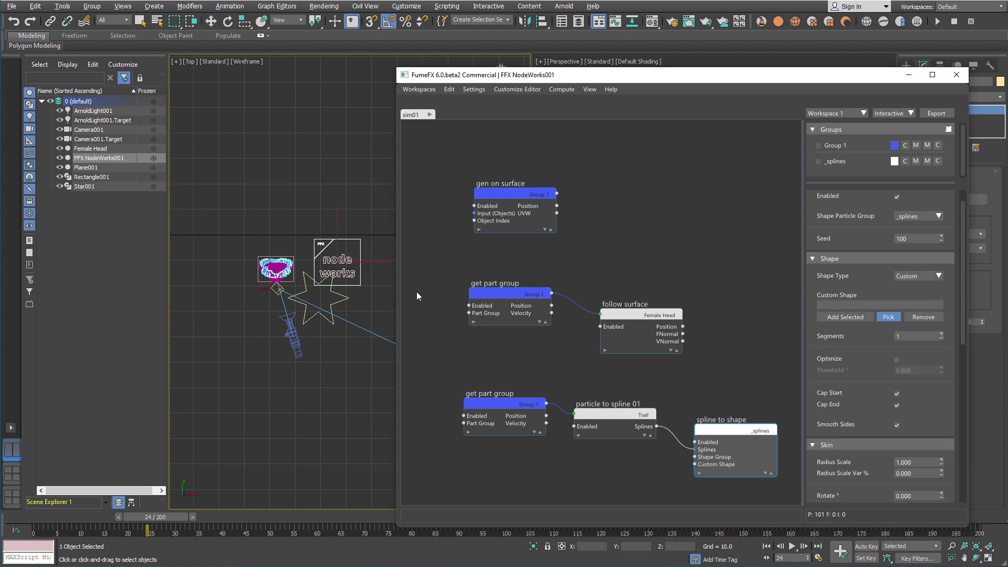
pyautogui.click(339, 302)
pyautogui.moveTo(785, 81); pyautogui.dragTo(401, 59)
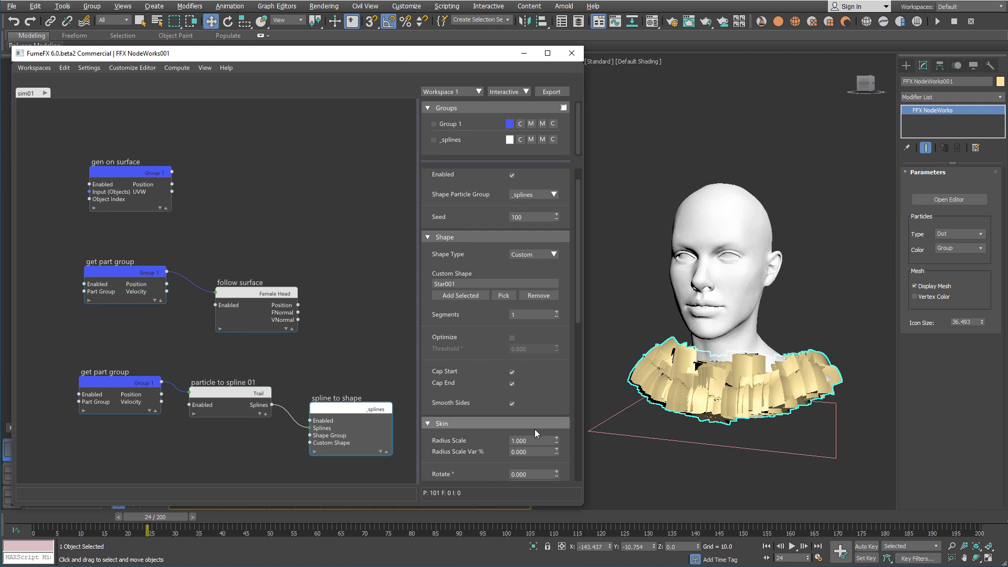
# - Set Radius Scale to 0.3 and disable Smooth Sides in the Spline to Shape node
pyautogui.moveTo(532, 441); pyautogui.dragTo(486, 443)
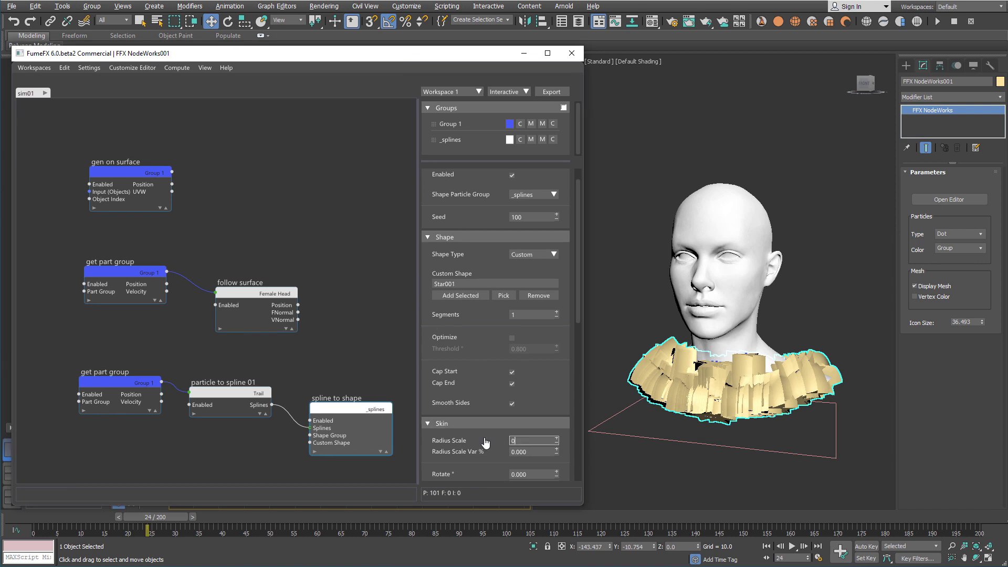
pyautogui.write('0.3')
pyautogui.press('Return')
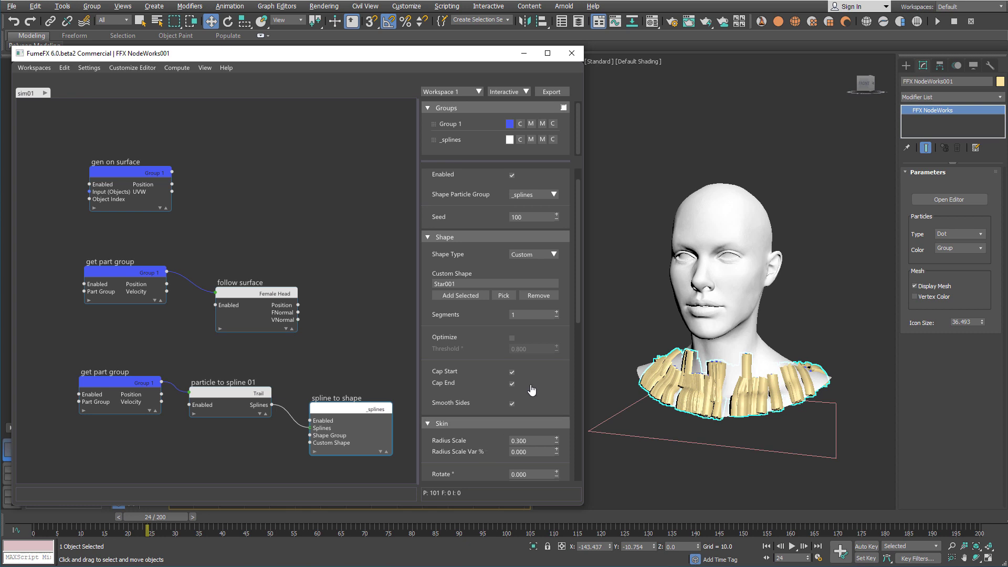
pyautogui.click(512, 403)
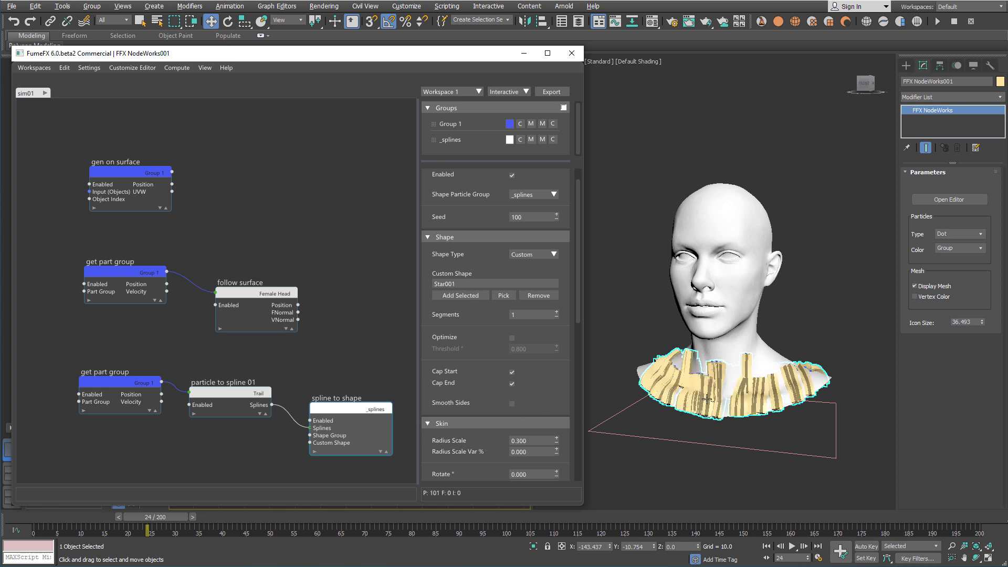
# - Examine the star-shaped meshes up close around the neck while scrubbing the timeline to frame 120
pyautogui.scroll(6, 707, 399)
pyautogui.moveTo(185, 519); pyautogui.dragTo(392, 517)
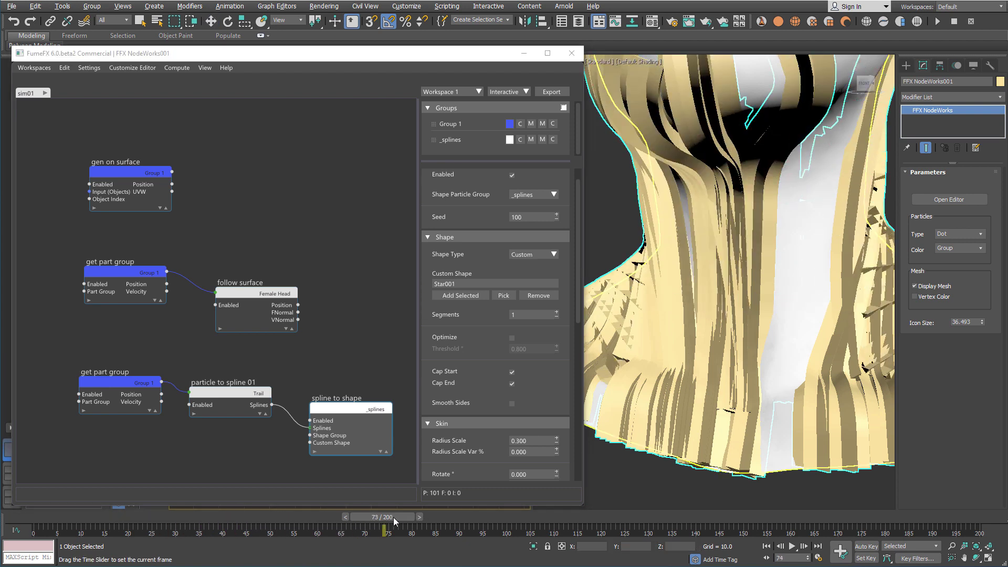
pyautogui.moveTo(315, 522); pyautogui.dragTo(313, 520)
pyautogui.moveTo(751, 193); pyautogui.dragTo(732, 246, button='middle')
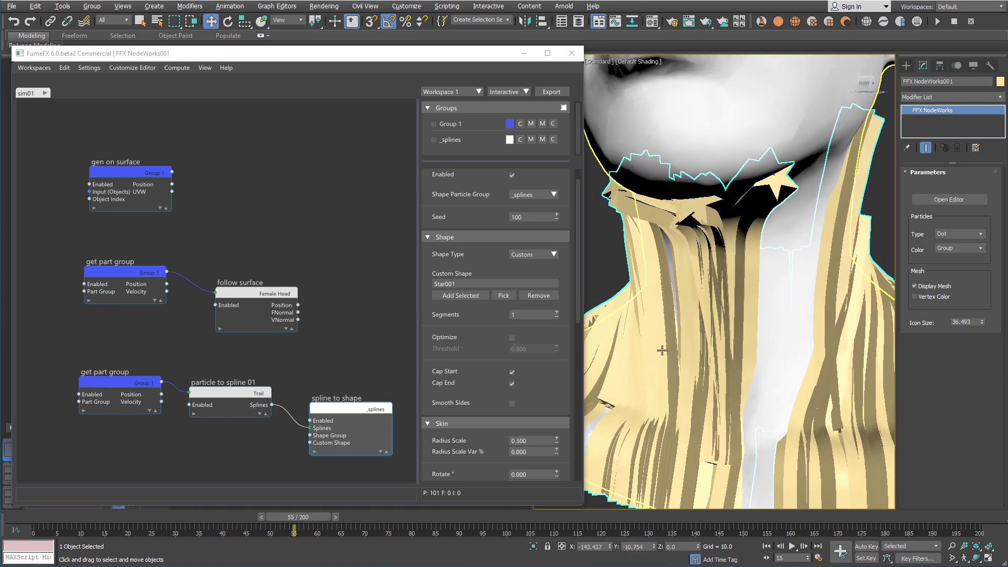
pyautogui.click(572, 526)
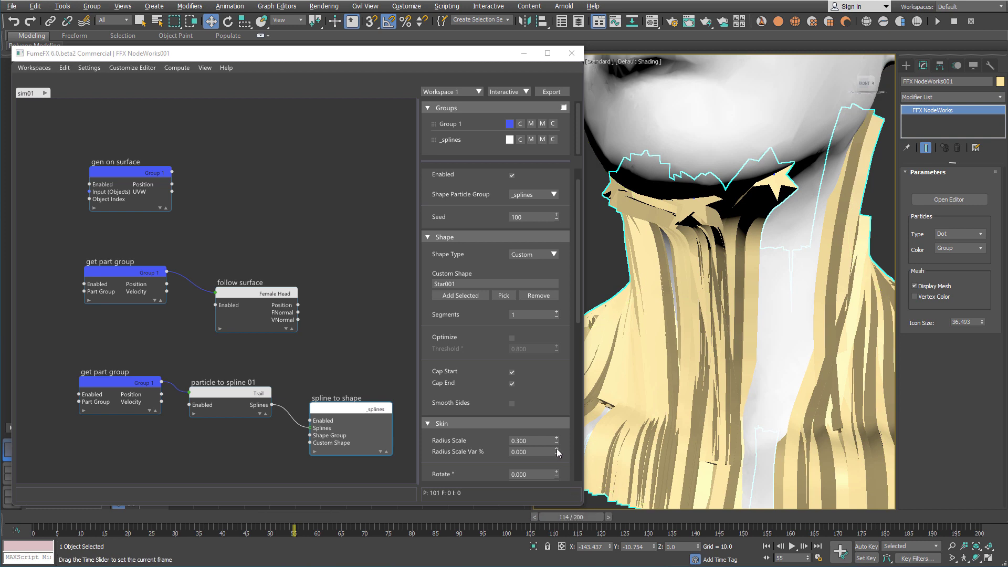
# - Set Twist to 180 in the Spline to Shape node's Skin settings and go to frame 22
pyautogui.scroll(-5, 529, 388)
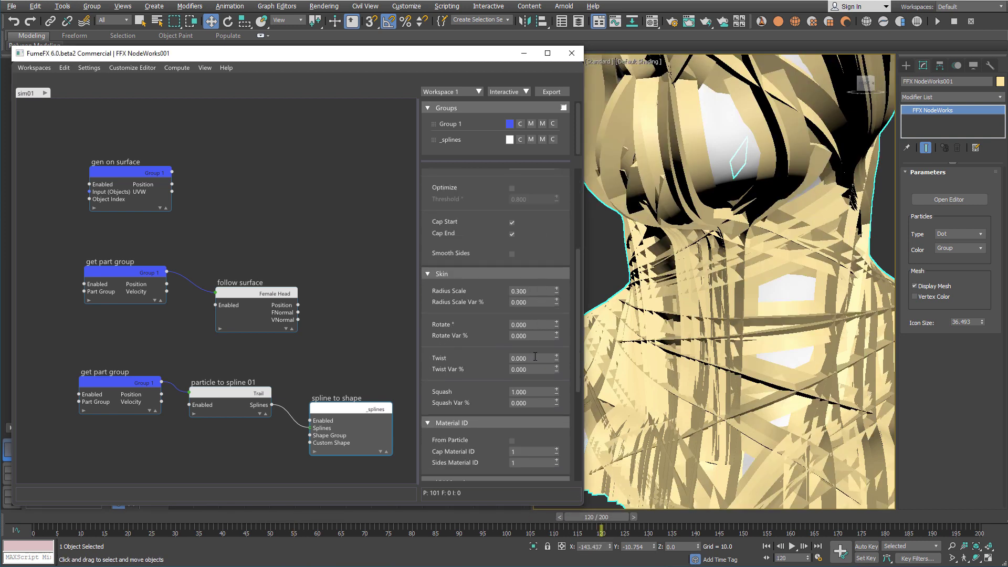
pyautogui.click(543, 358)
pyautogui.write('180')
pyautogui.press('Return')
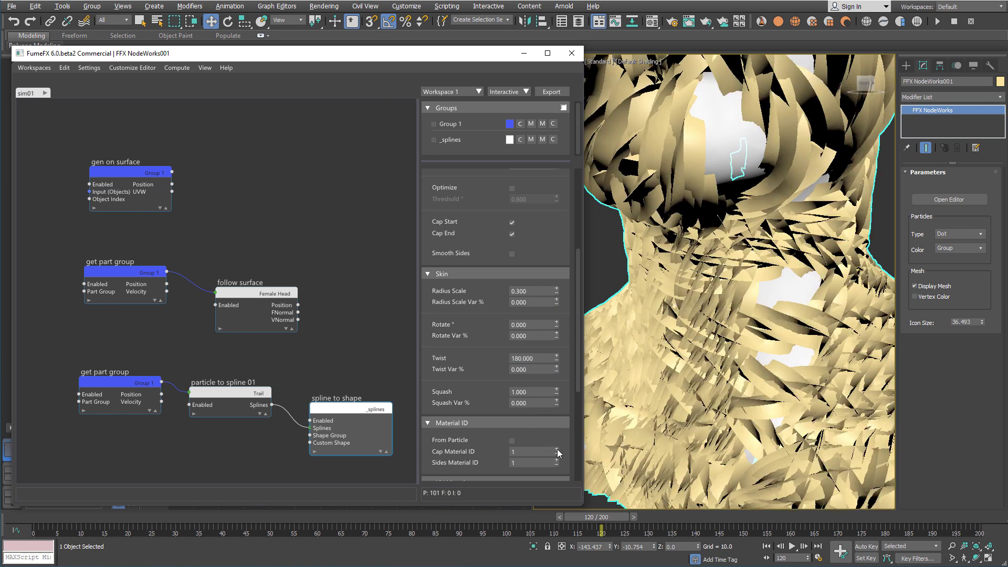
pyautogui.click(150, 516)
pyautogui.moveTo(149, 516); pyautogui.dragTo(125, 516)
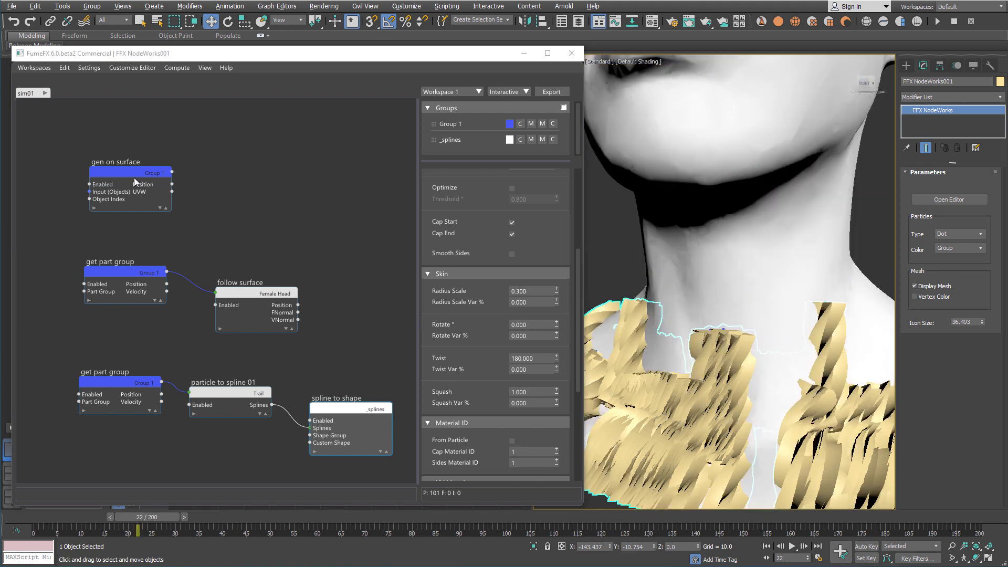
# - Set Birth Rate to 4 in the Gen on Surface node
pyautogui.click(134, 177)
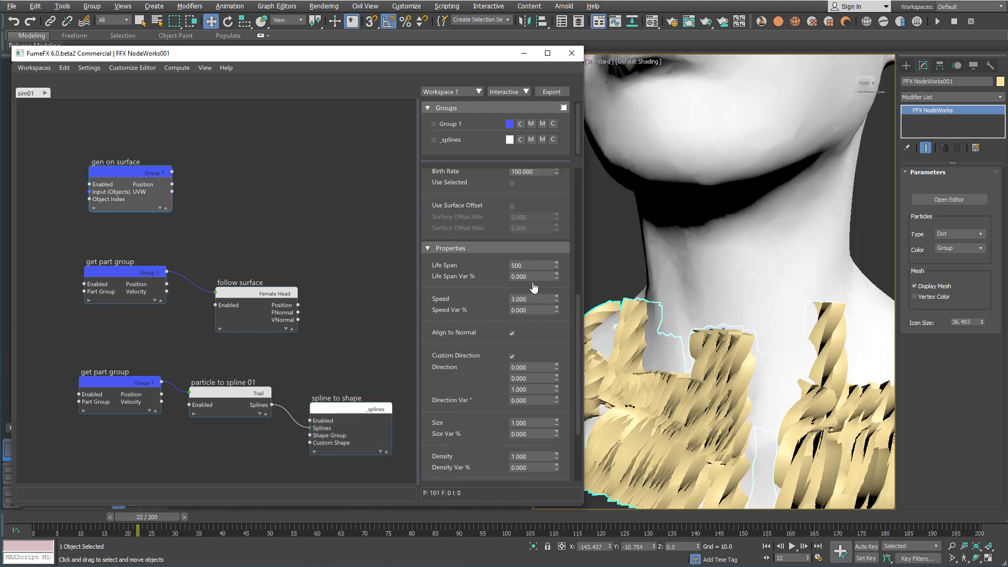
pyautogui.scroll(5, 533, 287)
pyautogui.click(533, 349)
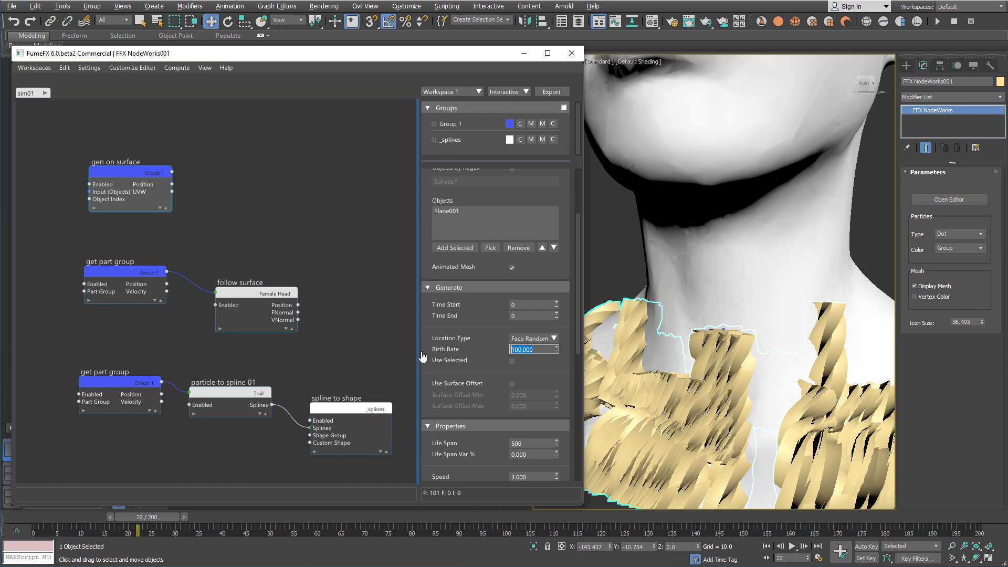
pyautogui.write('4')
pyautogui.press('Return')
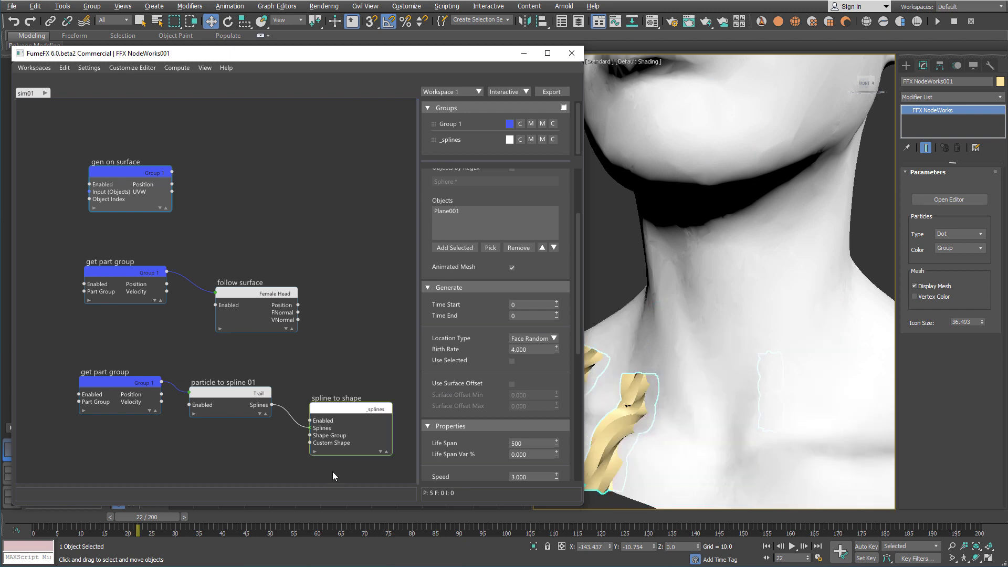
# - Scrub the timeline to frame 60 and set the Spline to Shape node's Twist to 10
pyautogui.click(355, 435)
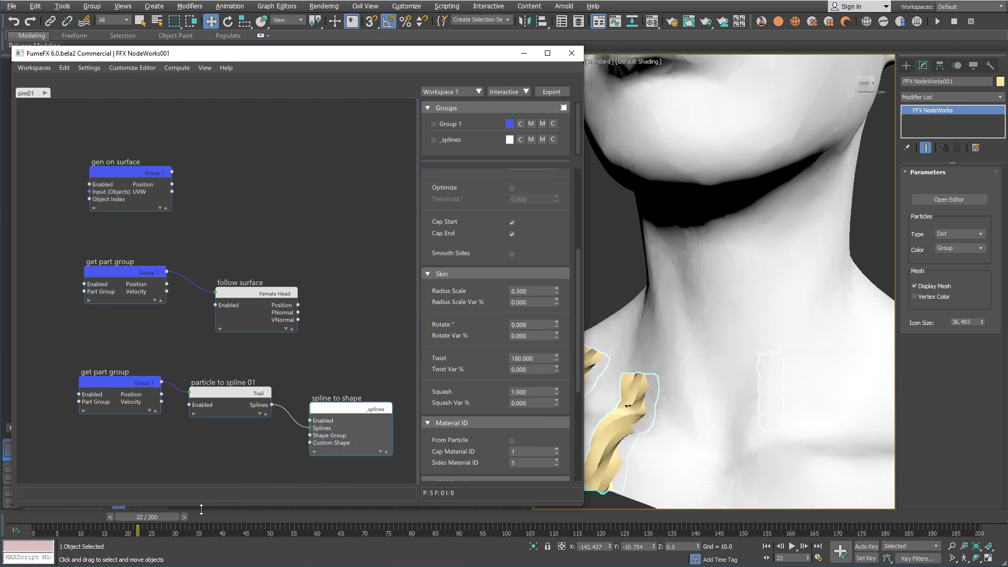
pyautogui.moveTo(165, 521); pyautogui.dragTo(338, 521)
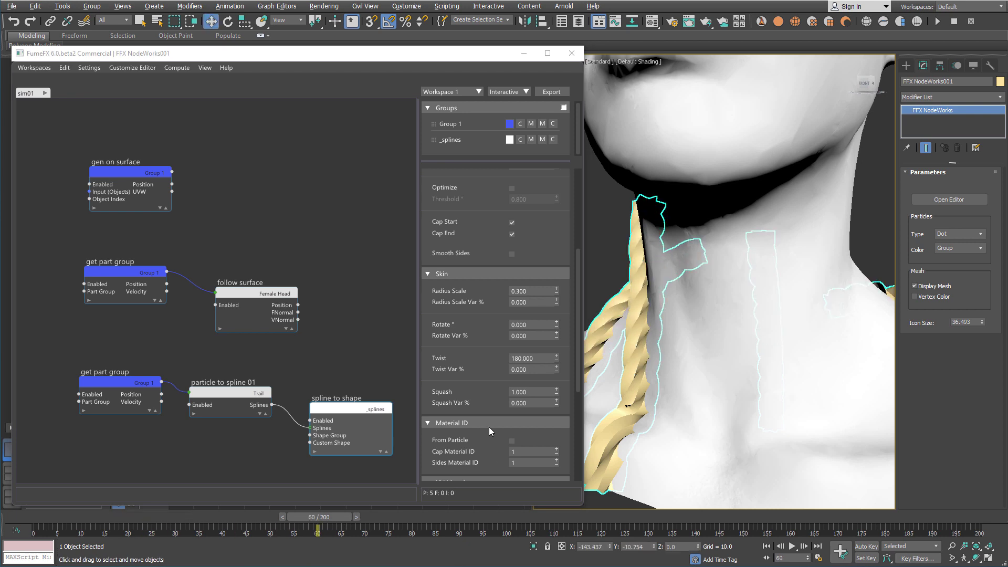
pyautogui.click(541, 358)
pyautogui.write('10')
pyautogui.press('Return')
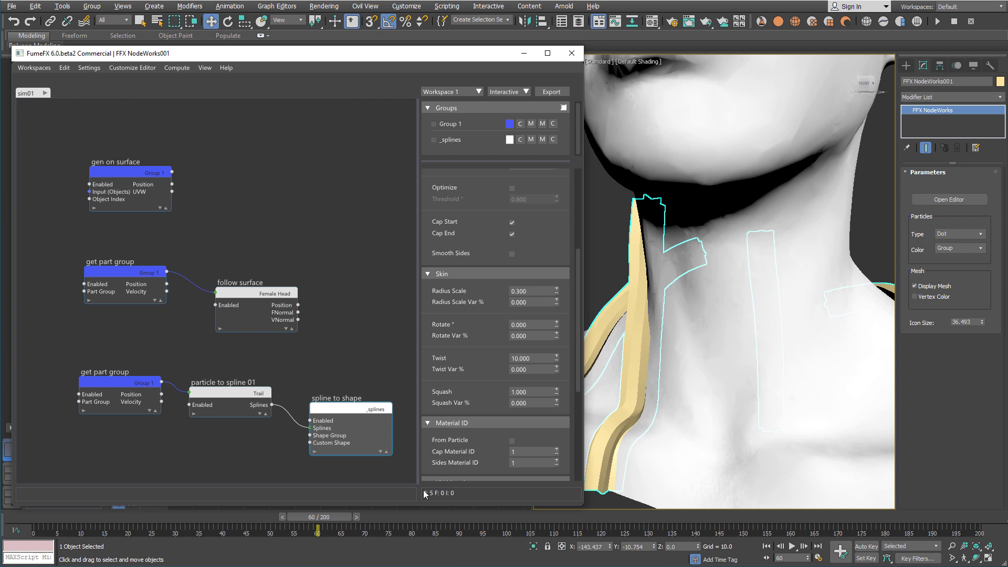
# - Scrub the timeline to frame 178 and set the Spline to Shape node's Shape Type to Simple
pyautogui.moveTo(345, 517); pyautogui.dragTo(916, 512)
pyautogui.scroll(-5, 703, 284)
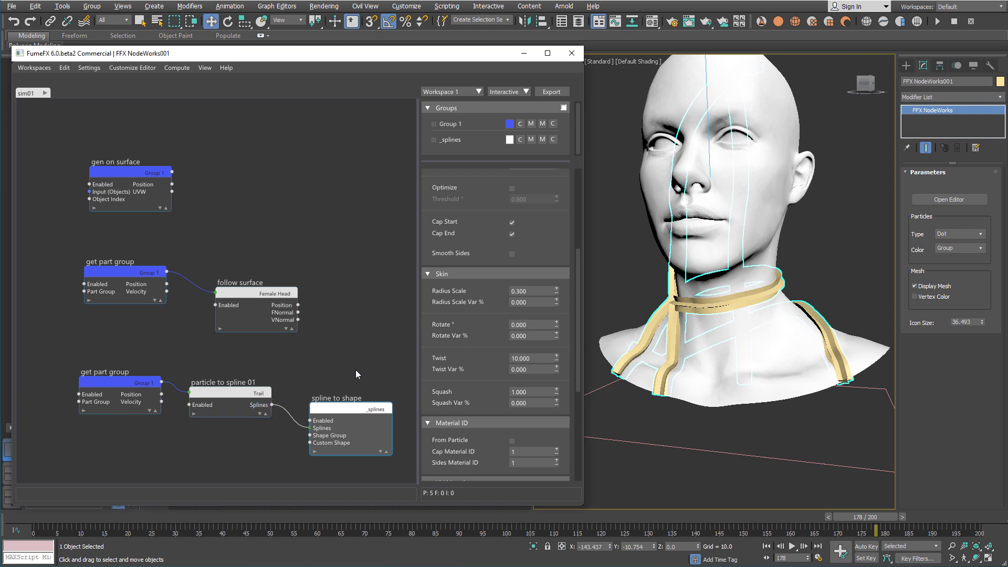
pyautogui.moveTo(356, 374); pyautogui.dragTo(351, 288, button='middle')
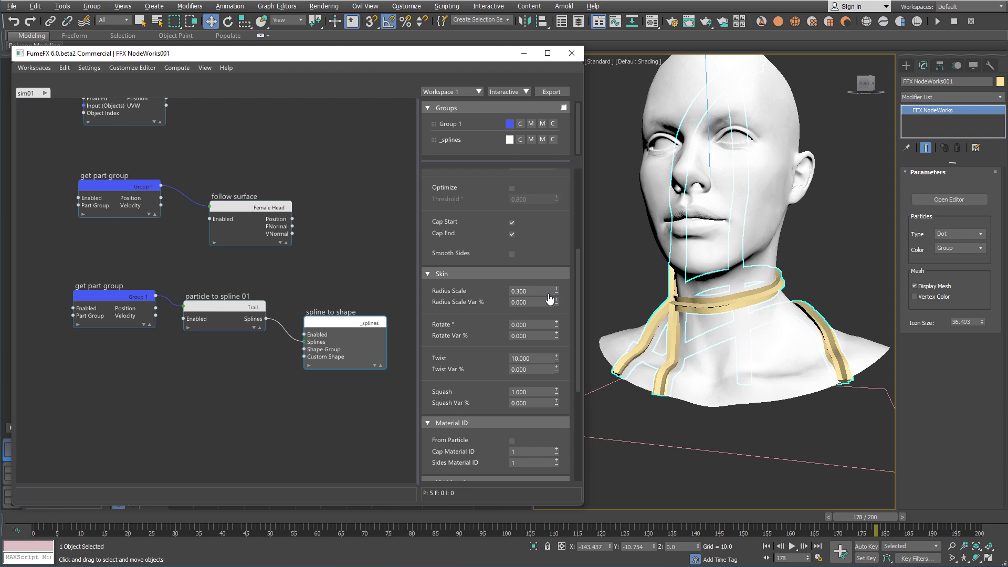
pyautogui.scroll(3, 548, 300)
pyautogui.click(546, 224)
pyautogui.click(546, 242)
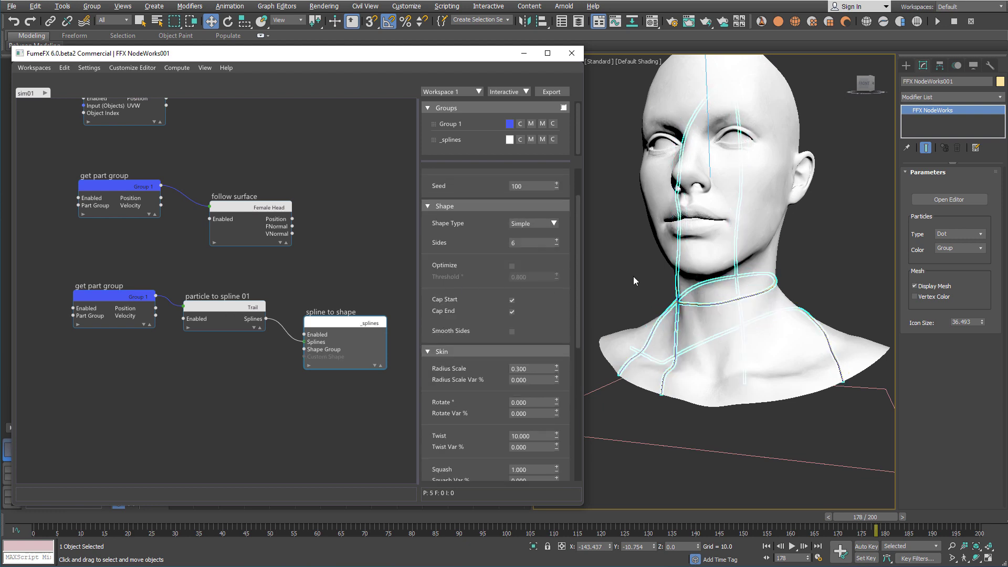
# - Go to frame 3 and set Birth Rate to 100 in the Gen on Surface node
pyautogui.moveTo(205, 160); pyautogui.dragTo(184, 287, button='middle')
pyautogui.click(106, 209)
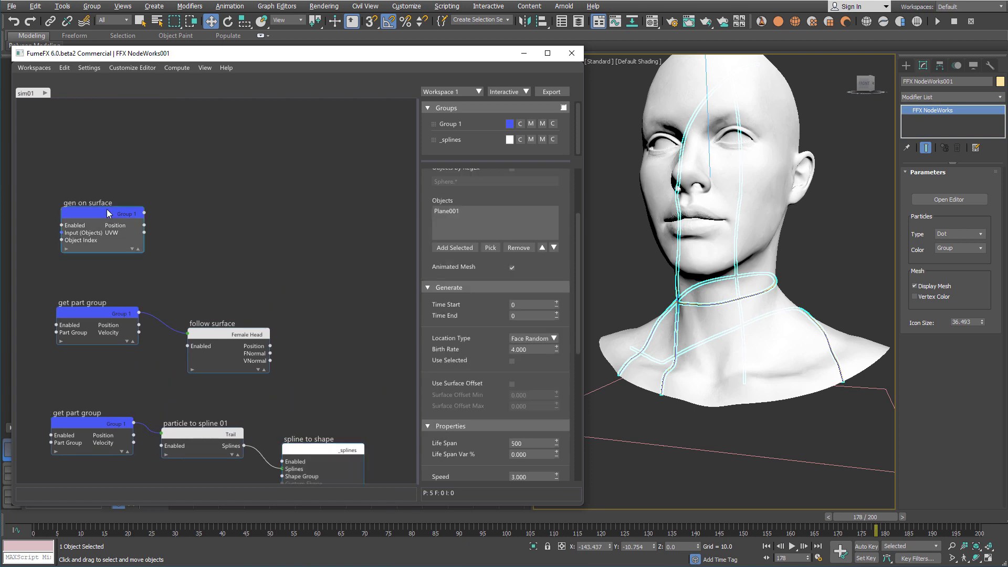
pyautogui.scroll(-3, 486, 272)
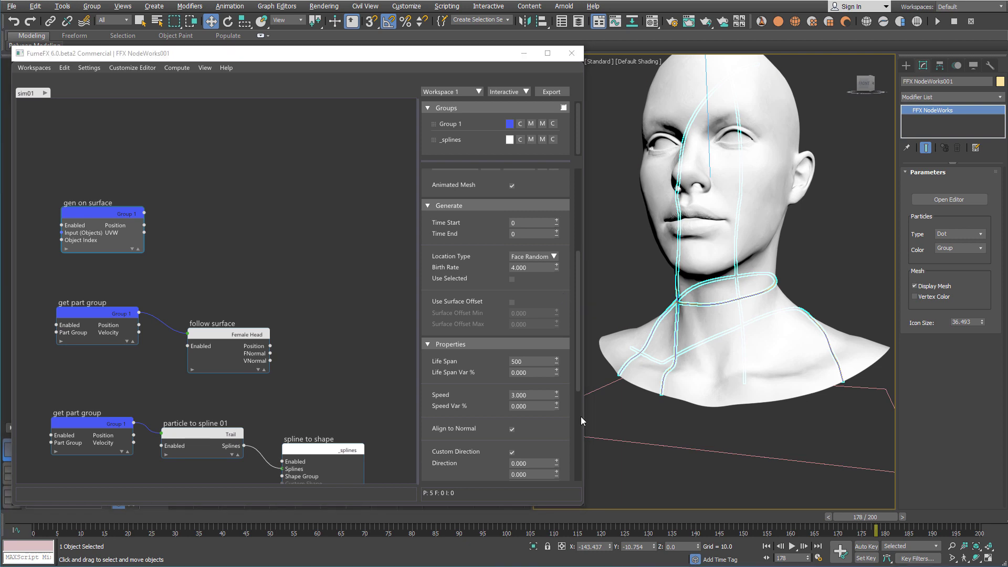
pyautogui.doubleClick(534, 268)
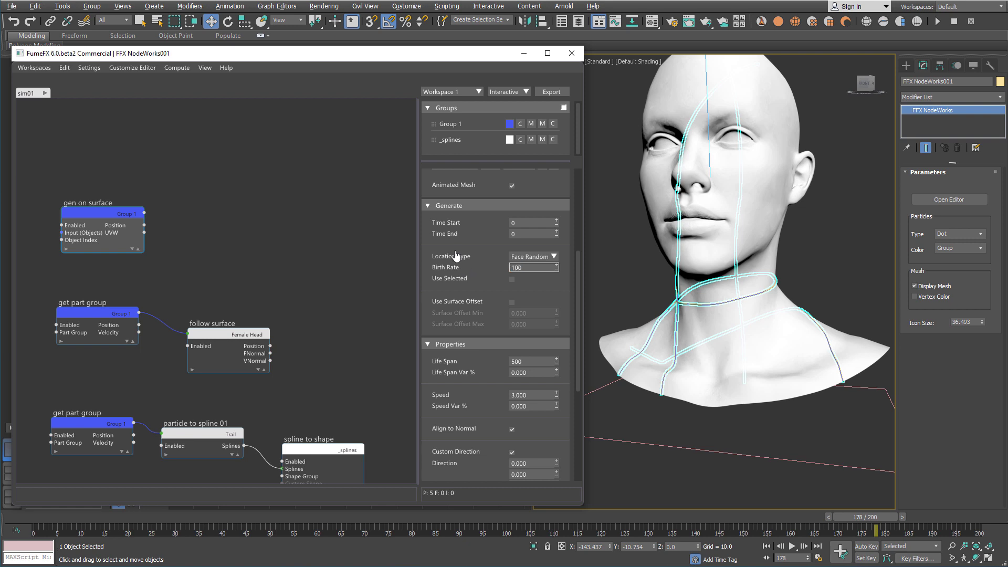
pyautogui.click(68, 512)
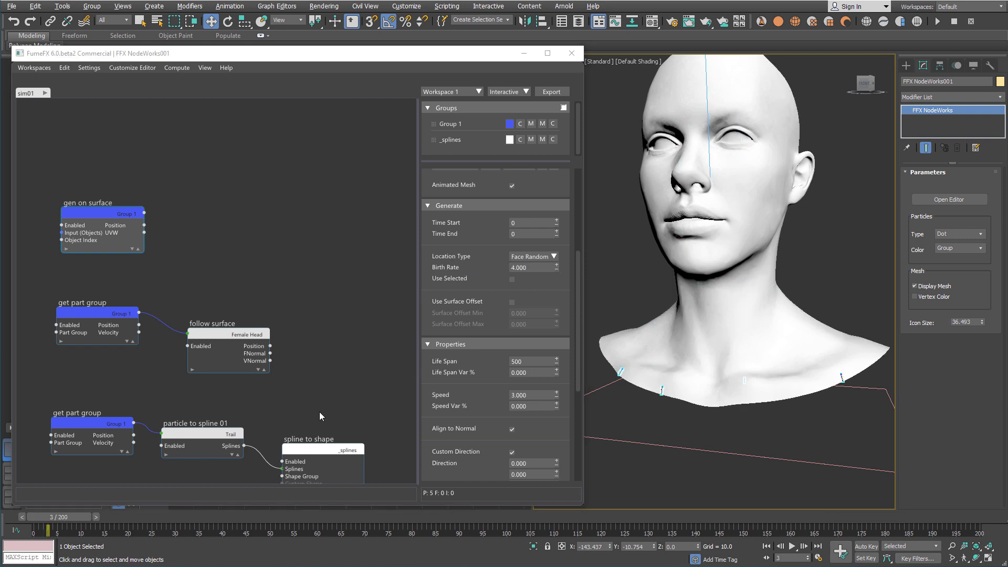
pyautogui.scroll(-1, 529, 264)
pyautogui.click(538, 262)
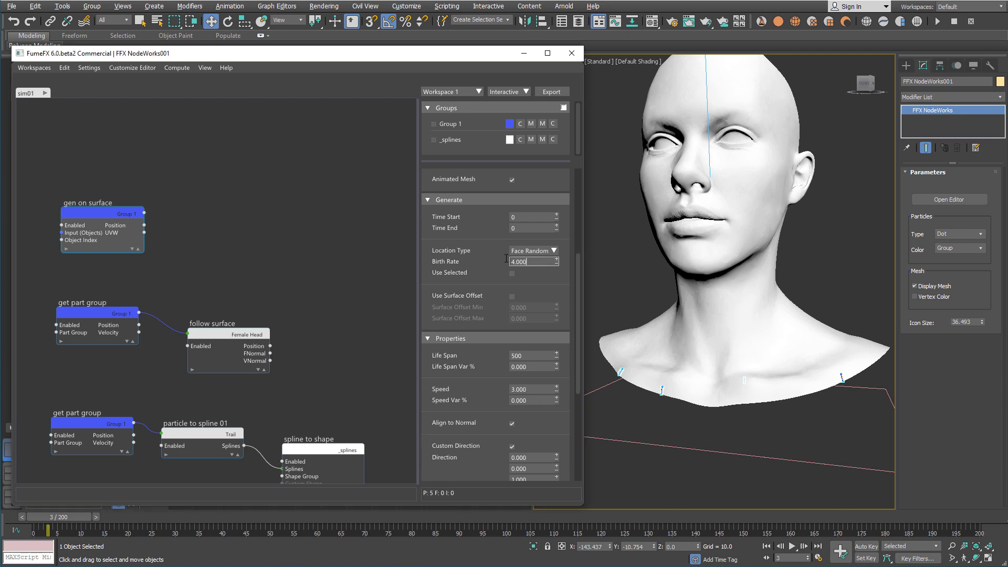
pyautogui.write('1')
pyautogui.press('Return')
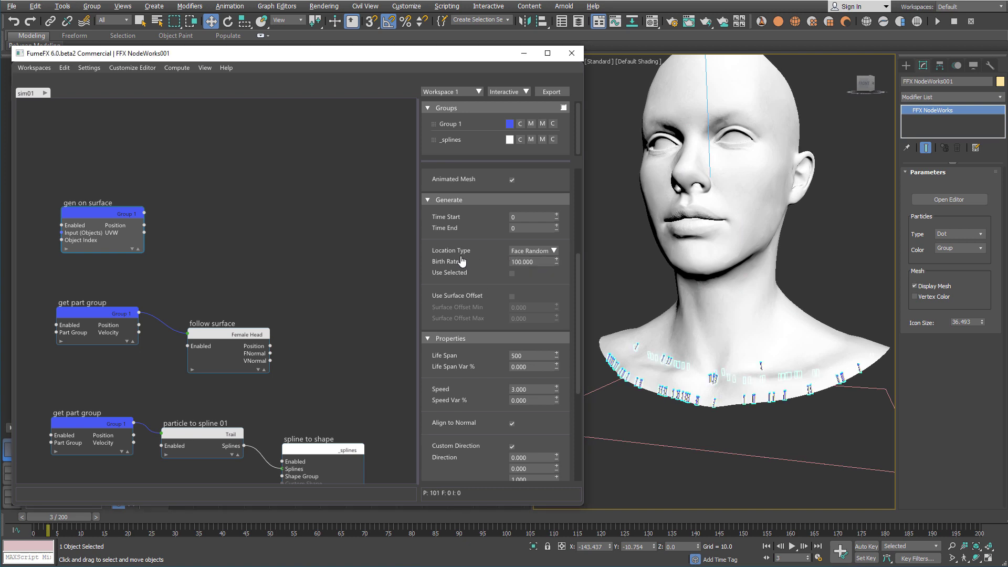
# - Close the node editor, hide FFX NodeWorks001 and add a VertexPaint modifier to the Female Head
pyautogui.click(572, 53)
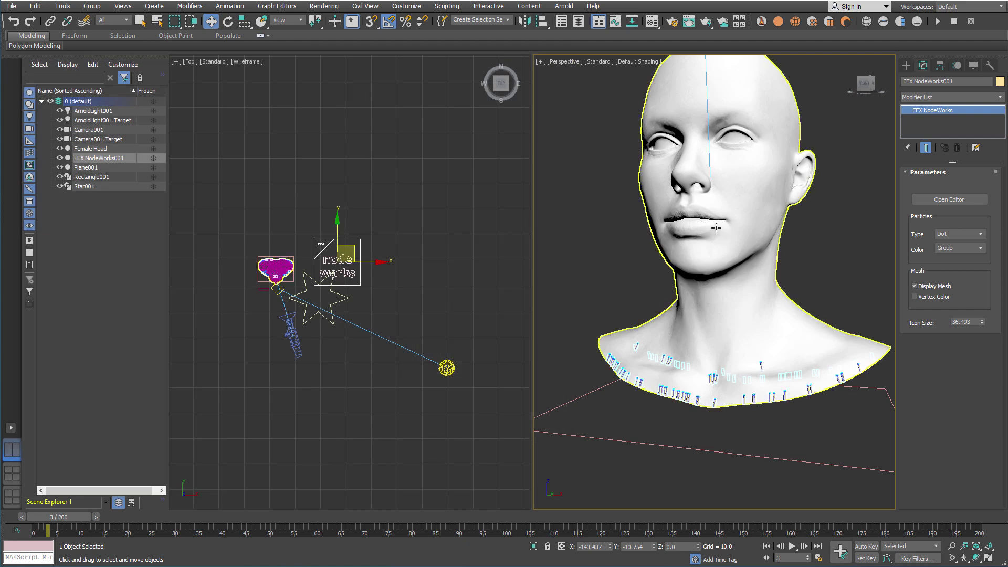
pyautogui.click(60, 158)
pyautogui.click(91, 149)
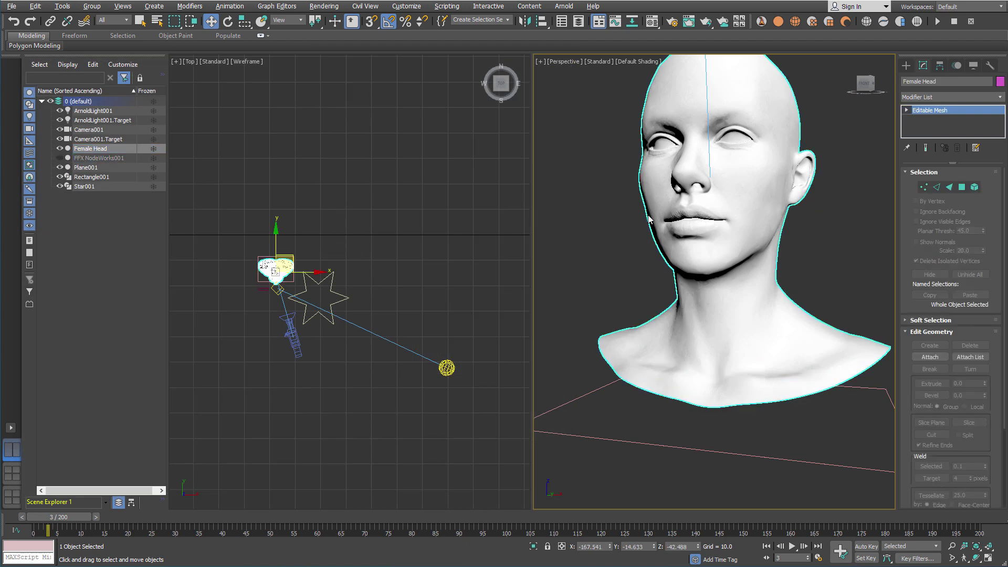
pyautogui.click(999, 100)
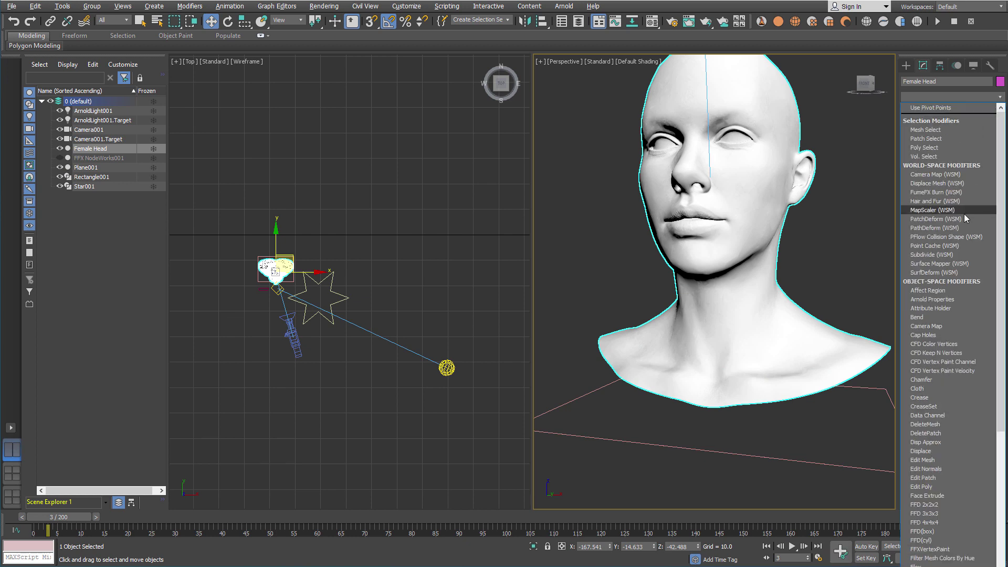
pyautogui.scroll(-5, 963, 213)
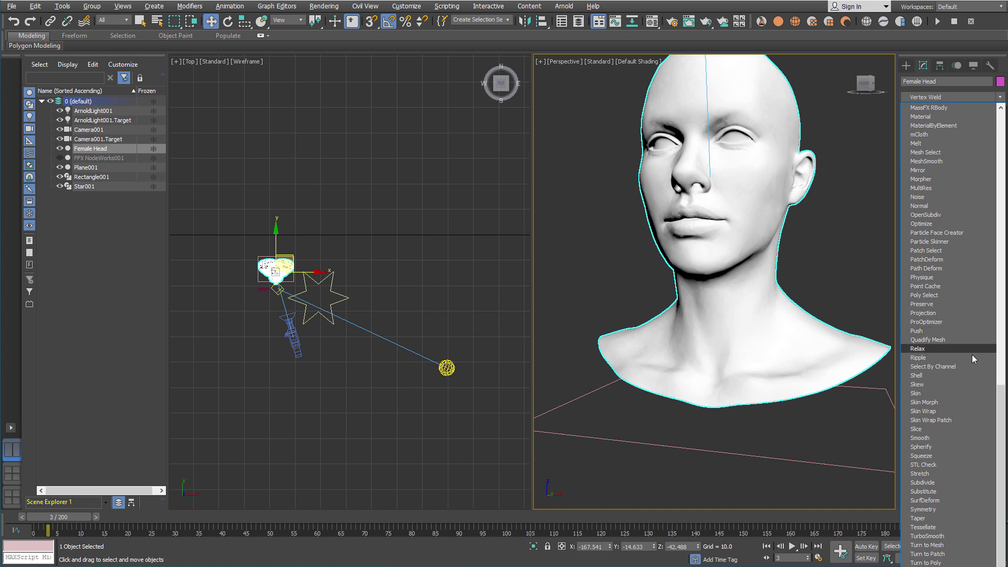
pyautogui.click(932, 566)
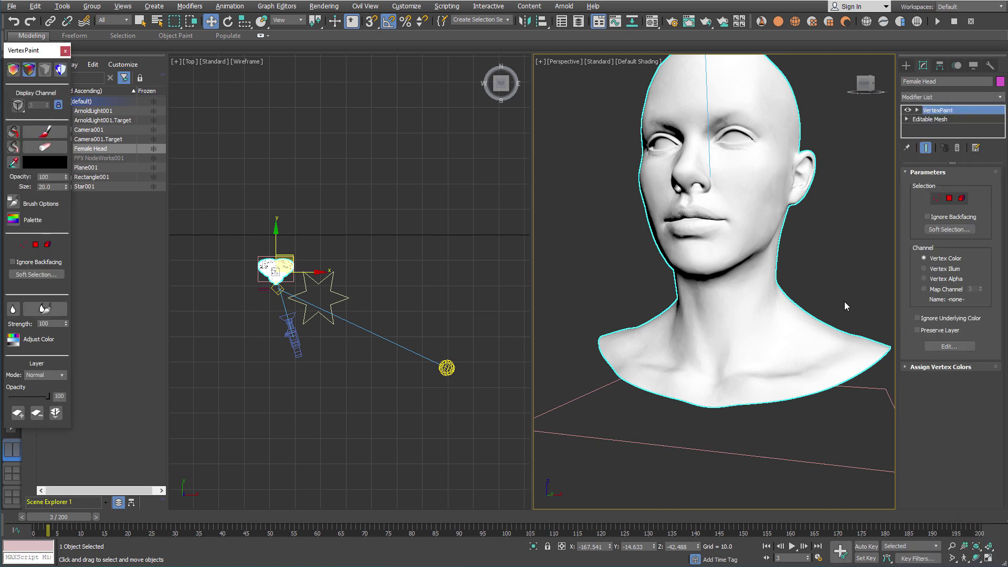
# - Set the vertex paint colour to grey with a value of 45 and flood the whole head with it
pyautogui.moveTo(33, 52); pyautogui.dragTo(229, 71)
pyautogui.click(245, 182)
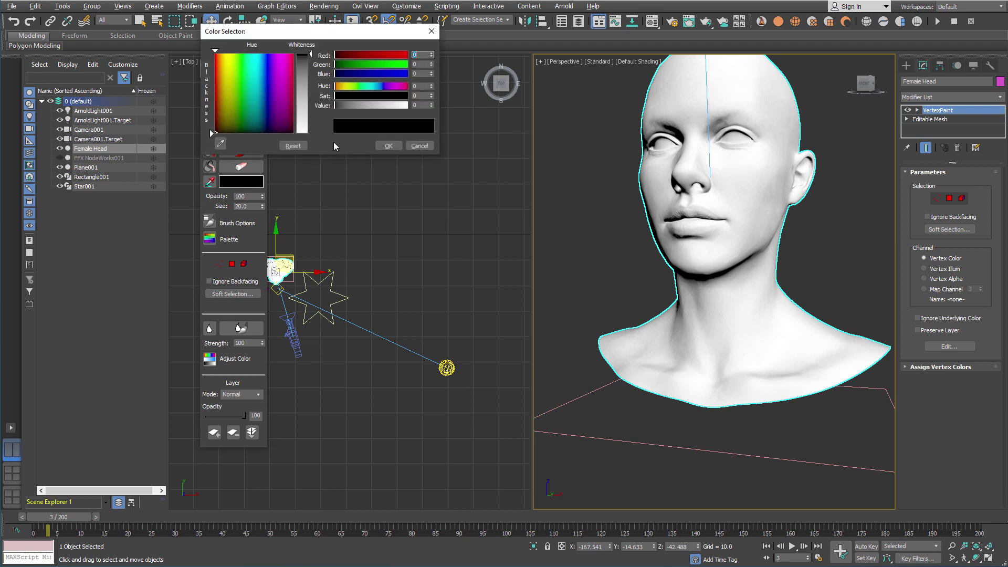
pyautogui.moveTo(348, 108); pyautogui.dragTo(389, 106)
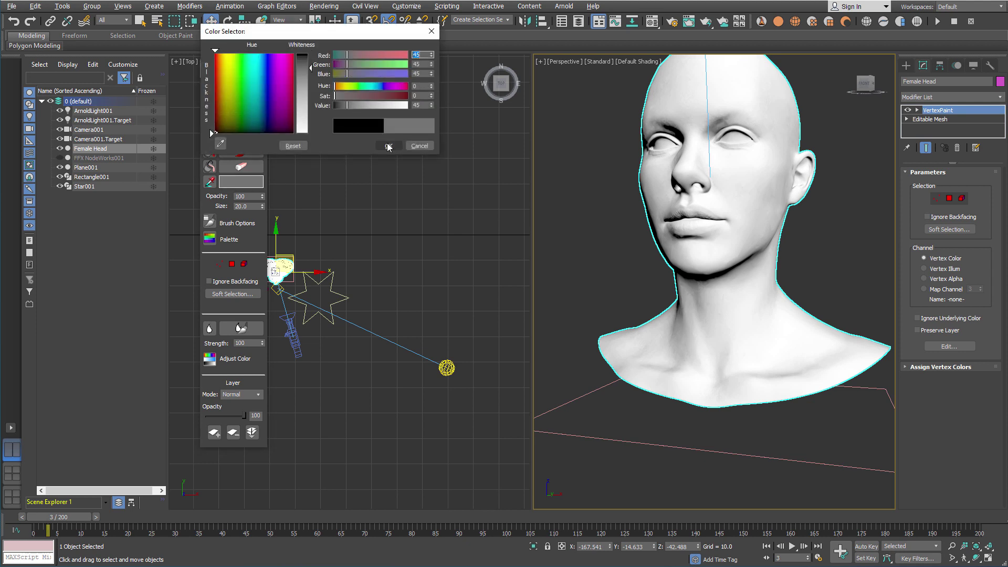
pyautogui.click(388, 146)
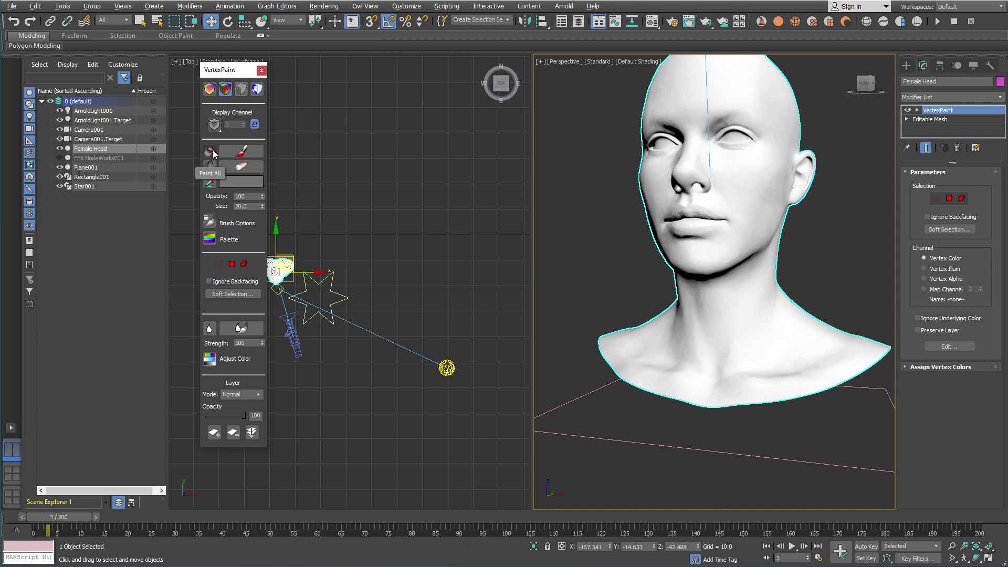
pyautogui.click(210, 152)
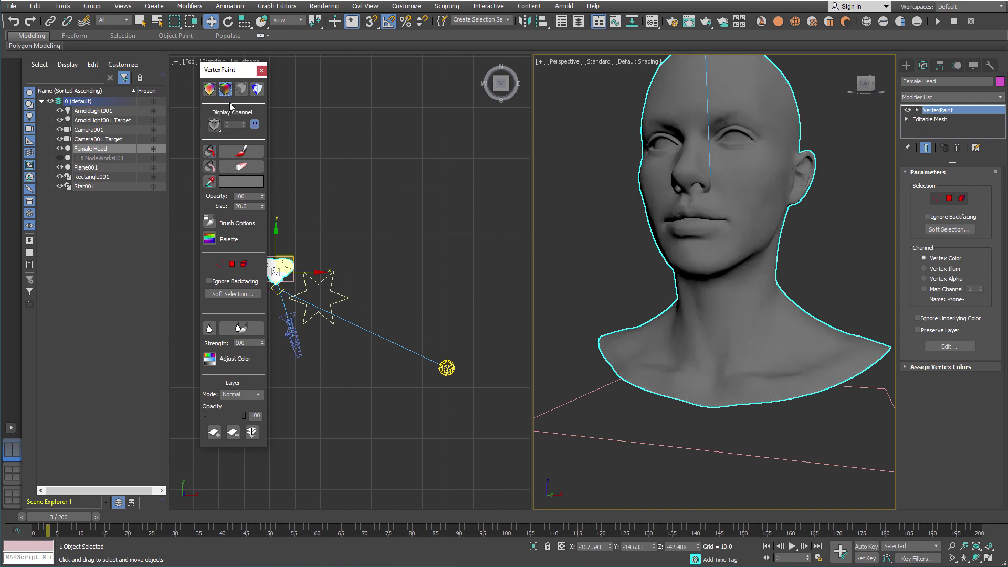
# - Paint the eyes and brow area of the head white with a size 2.0 brush, and close the VertexPaint toolbox
pyautogui.click(229, 182)
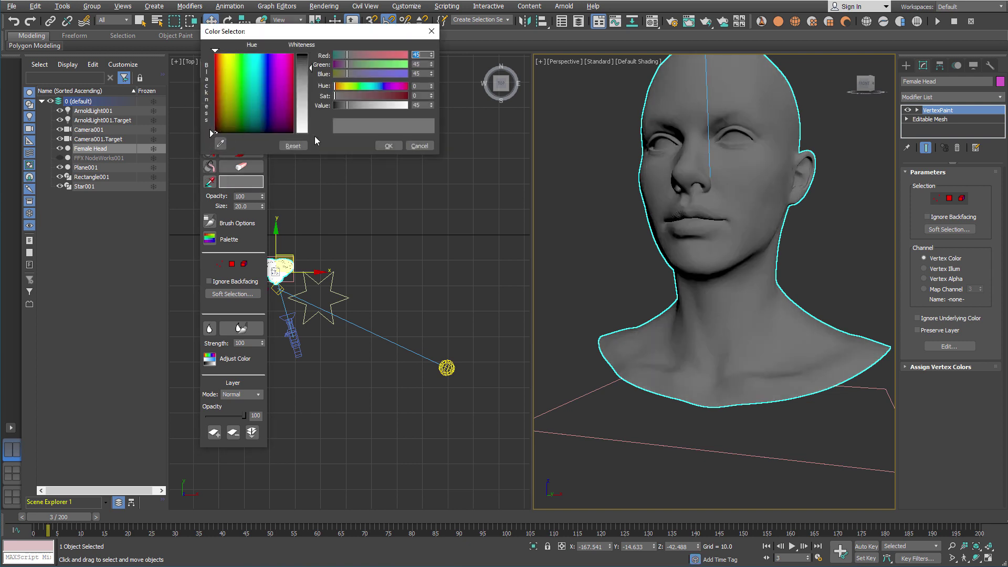
pyautogui.moveTo(392, 105); pyautogui.dragTo(407, 105)
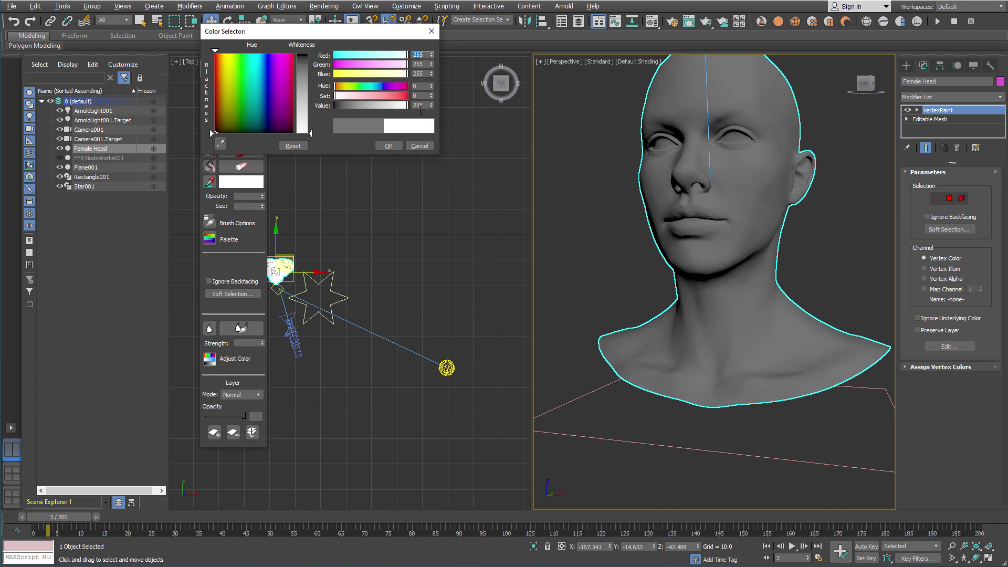
pyautogui.click(388, 146)
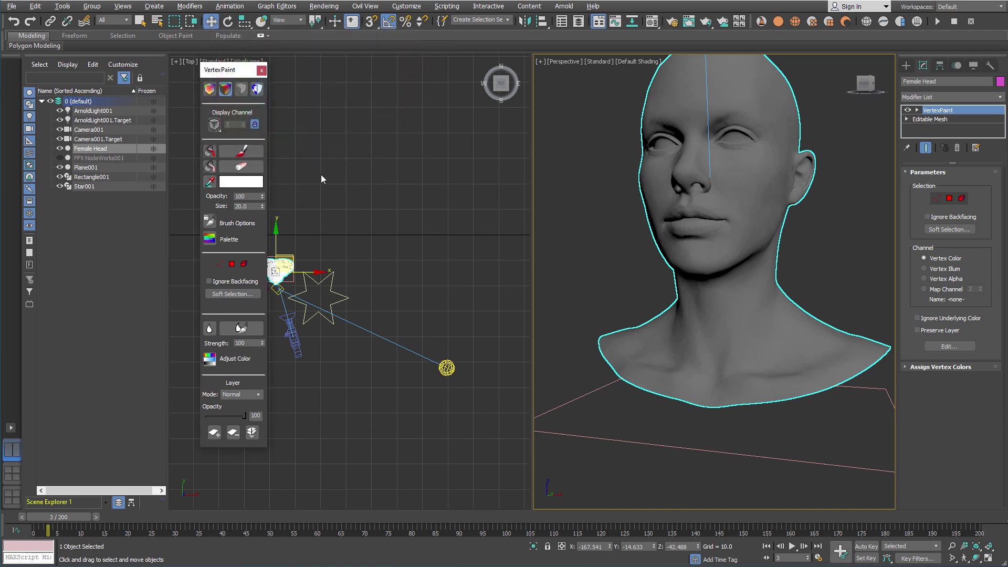
pyautogui.click(241, 151)
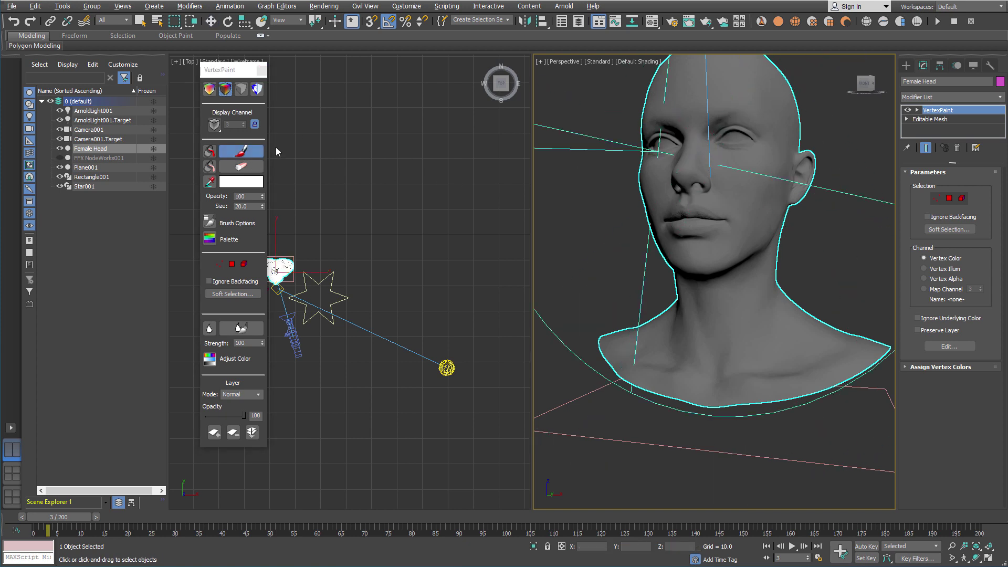
pyautogui.doubleClick(253, 205)
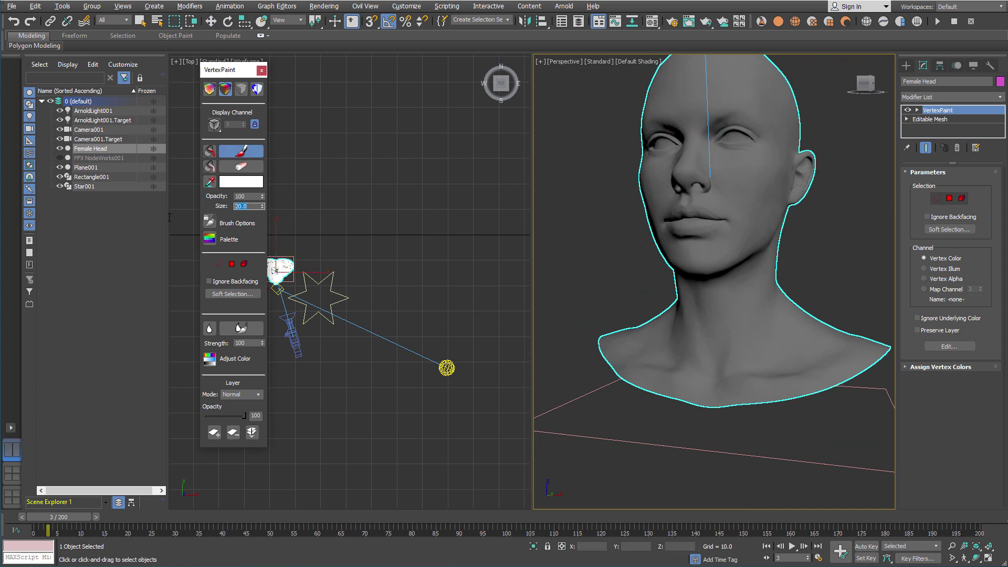
pyautogui.write('2.0')
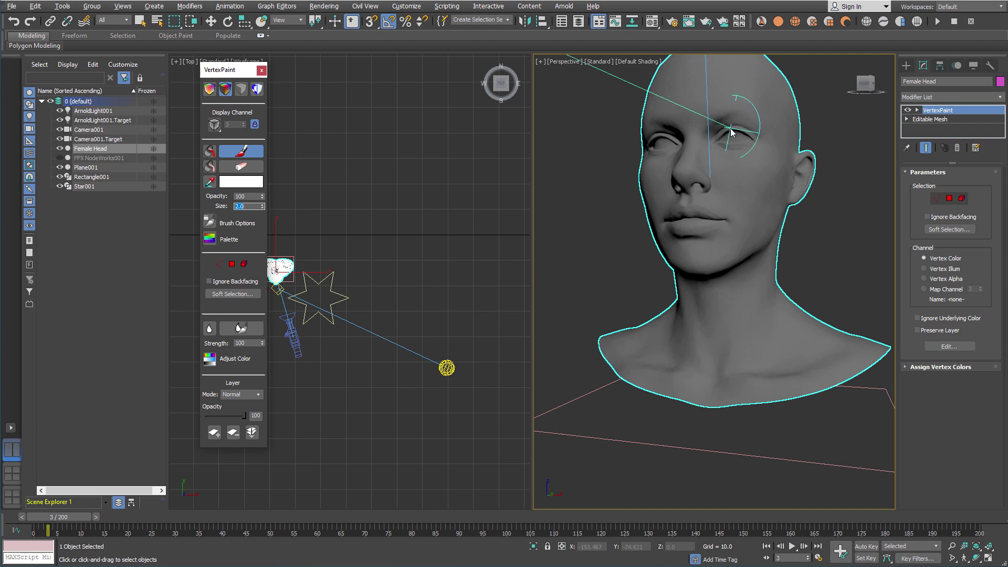
pyautogui.moveTo(734, 117)
pyautogui.mouseDown()
pyautogui.moveTo(710, 140)
pyautogui.moveTo(742, 135)
pyautogui.moveTo(724, 117)
pyautogui.moveTo(691, 124)
pyautogui.moveTo(677, 105)
pyautogui.moveTo(656, 121)
pyautogui.moveTo(654, 147)
pyautogui.moveTo(666, 138)
pyautogui.moveTo(656, 126)
pyautogui.moveTo(714, 121)
pyautogui.moveTo(756, 134)
pyautogui.moveTo(760, 119)
pyautogui.moveTo(720, 126)
pyautogui.mouseUp()
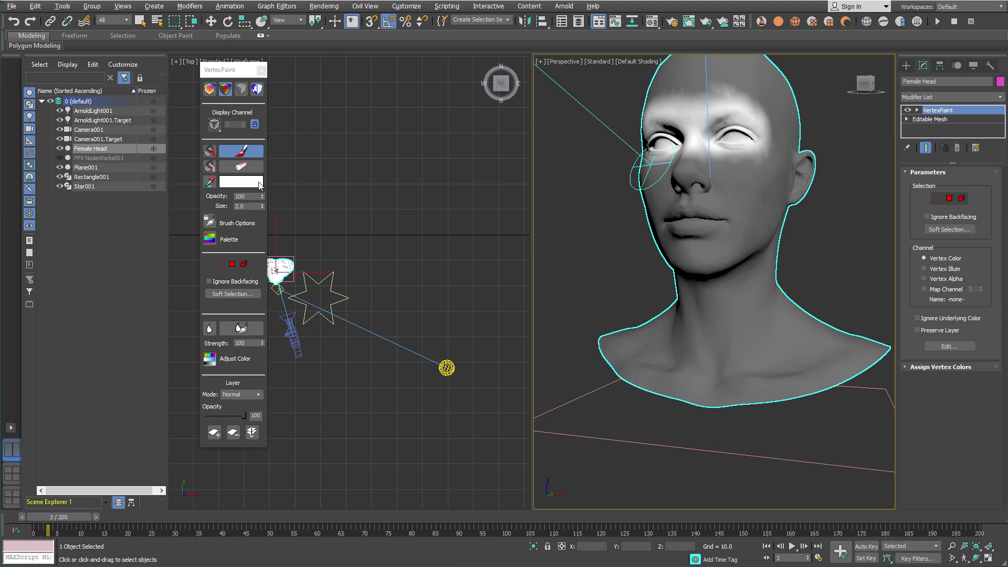
pyautogui.click(261, 70)
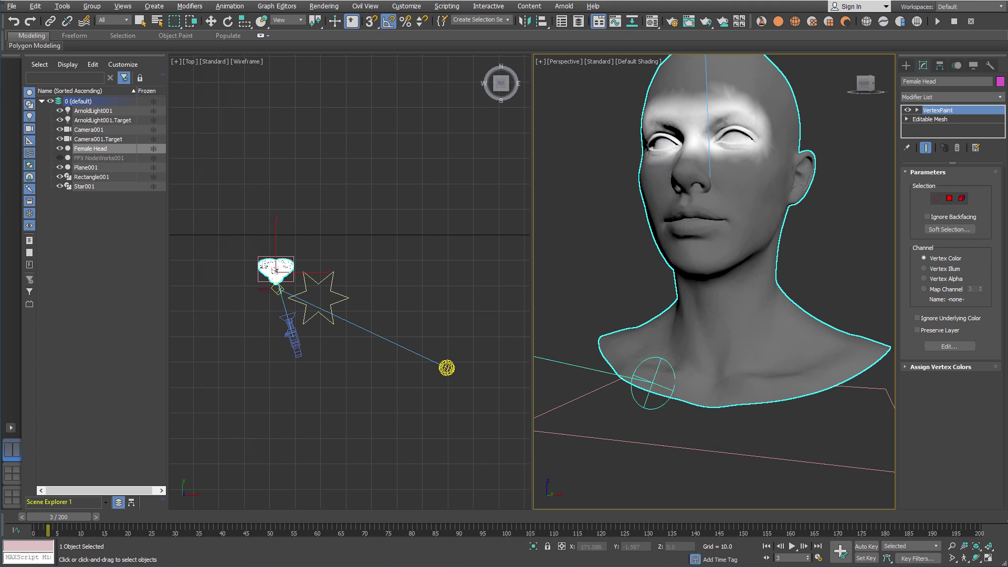
# - Unhide and select FFX NodeWorks001, and reopen its node editor
pyautogui.click(60, 157)
pyautogui.click(99, 158)
pyautogui.press('w')
pyautogui.click(934, 201)
pyautogui.moveTo(484, 61); pyautogui.dragTo(494, 55)
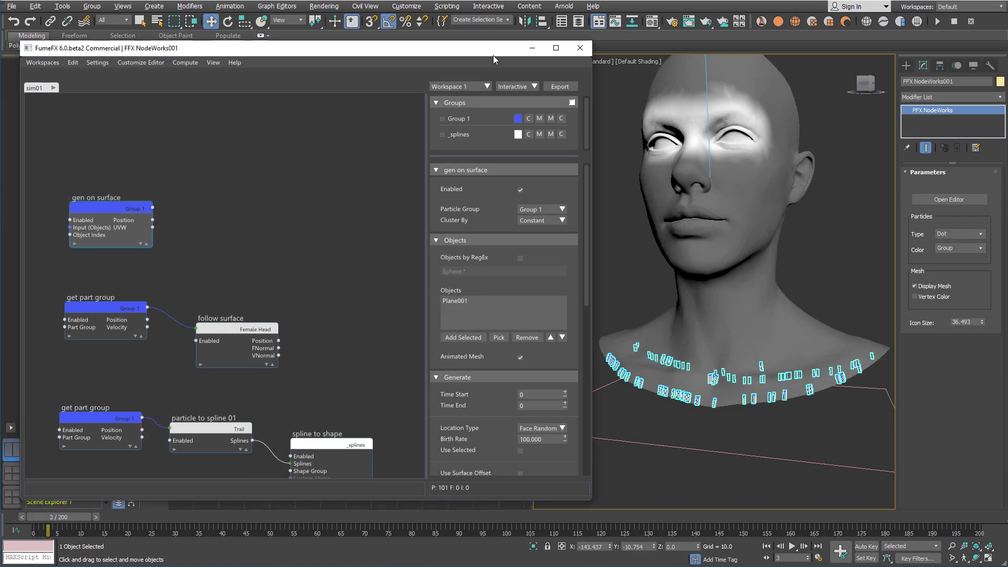
pyautogui.moveTo(377, 332); pyautogui.dragTo(370, 308, button='middle')
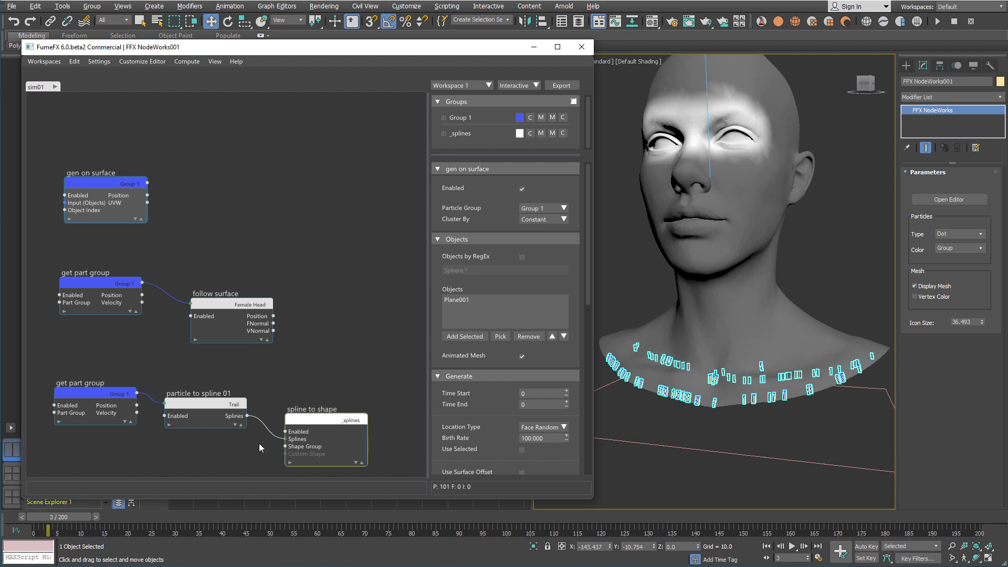
# - Scrub the timeline to frame 51 to preview the trails climbing the neck
pyautogui.click(83, 517)
pyautogui.moveTo(84, 519); pyautogui.dragTo(306, 529)
pyautogui.click(309, 323)
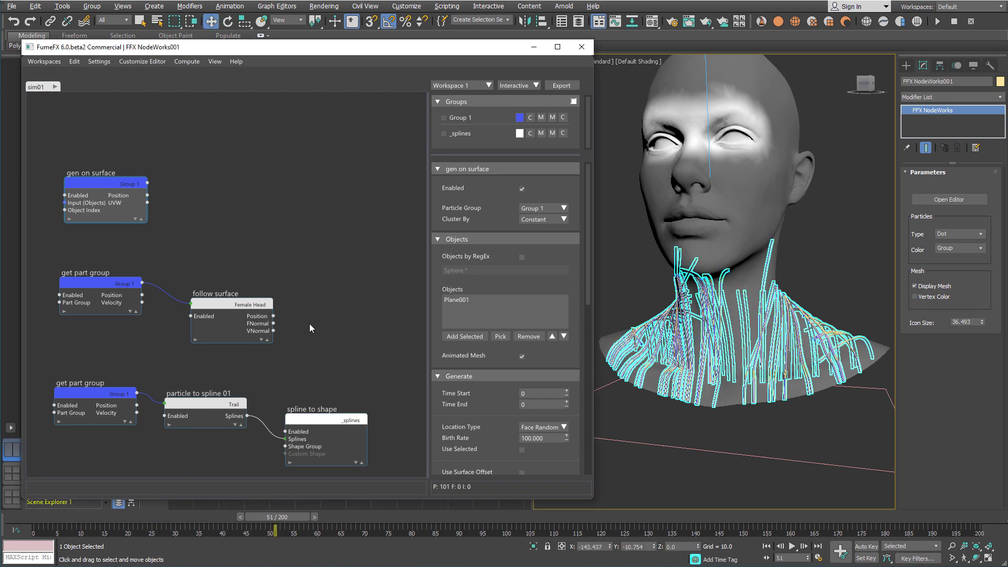
# - Align the Follow Surface node with its Get Part Group node and expand it to expose its additional inputs and outputs
pyautogui.click(256, 304)
pyautogui.moveTo(254, 300); pyautogui.dragTo(254, 284)
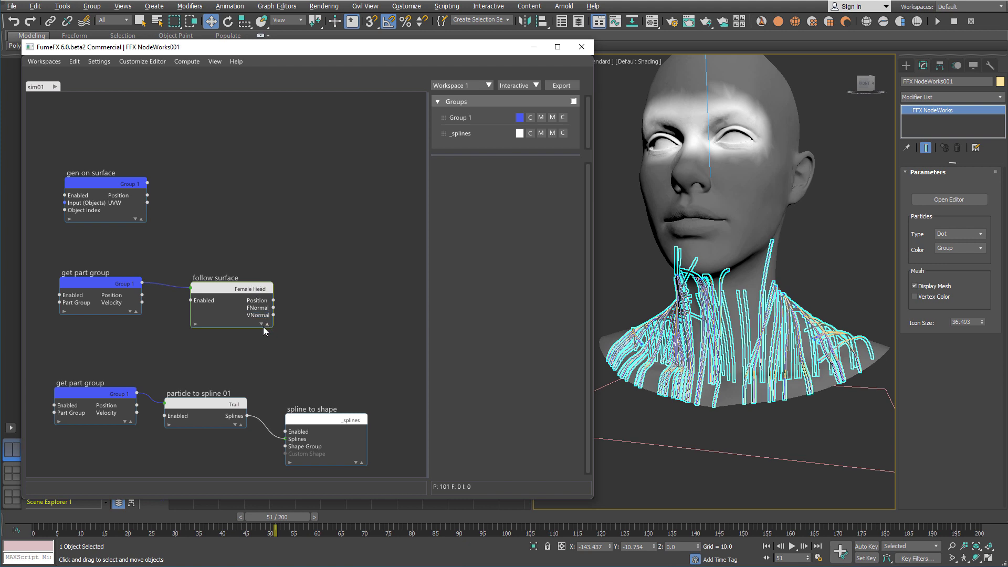
pyautogui.click(262, 325)
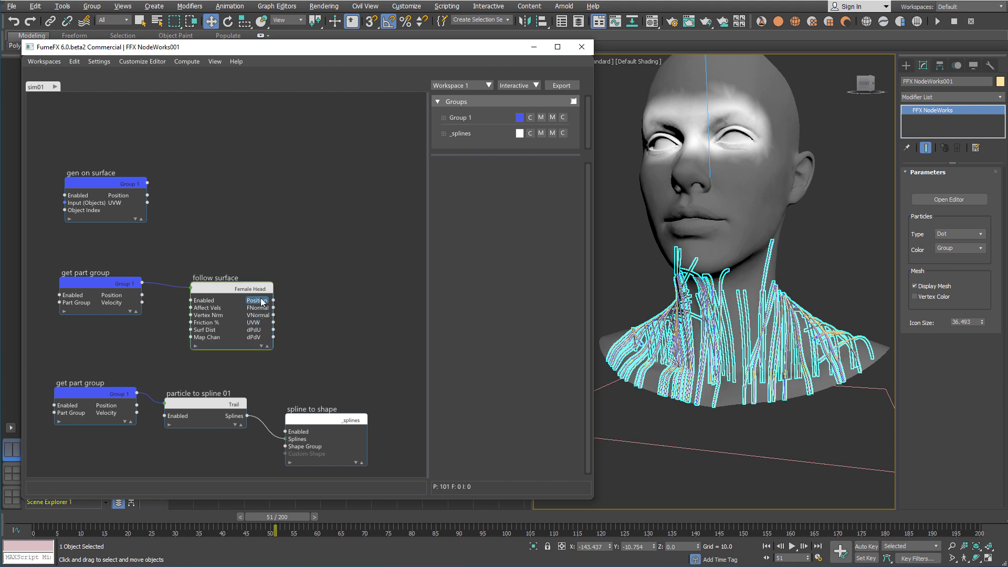
pyautogui.moveTo(240, 289); pyautogui.dragTo(240, 284)
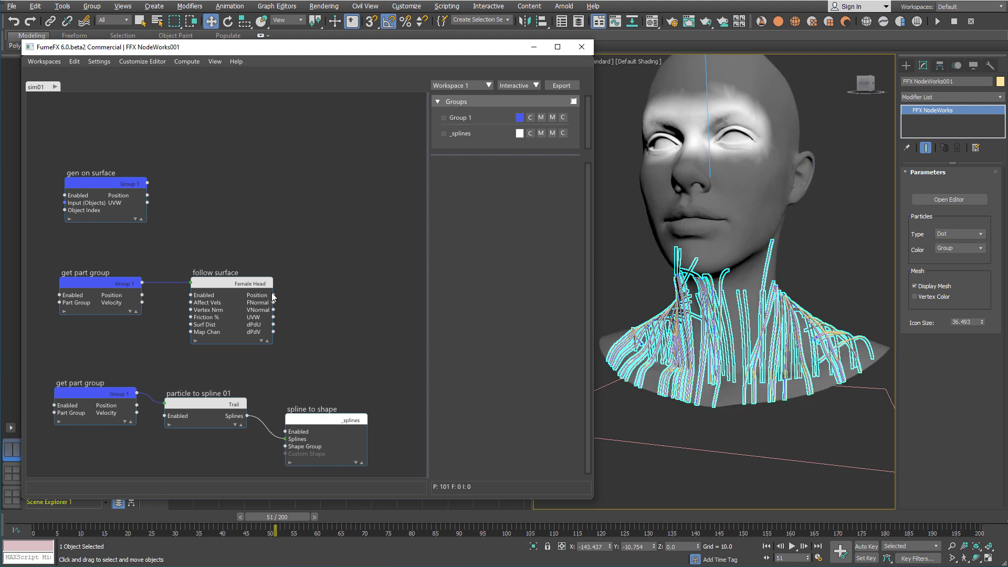
# - Create a Texmap node from the Follow Surface node's Position output and place it beside that node
pyautogui.moveTo(273, 295); pyautogui.dragTo(336, 300)
pyautogui.write('tex')
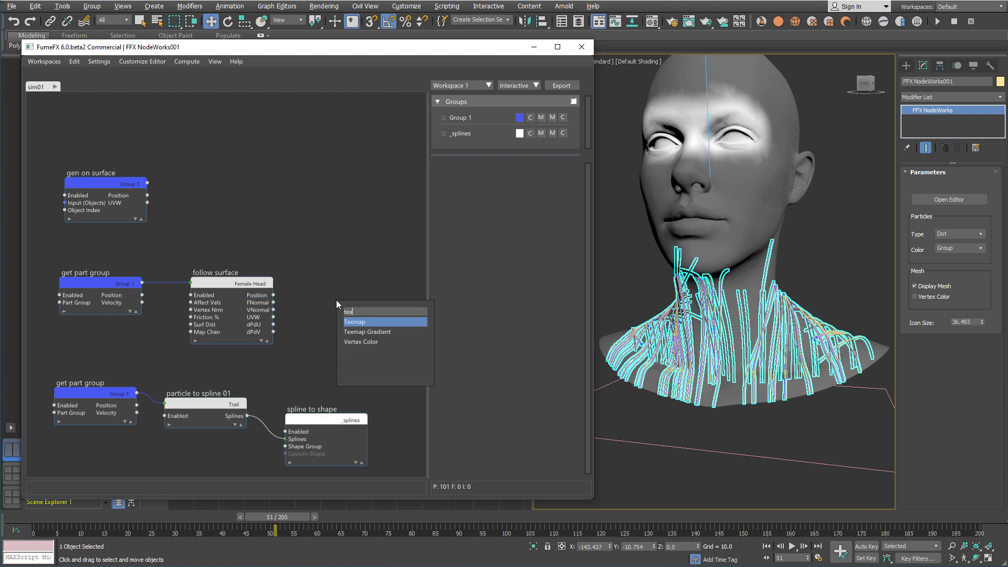
pyautogui.press('Return')
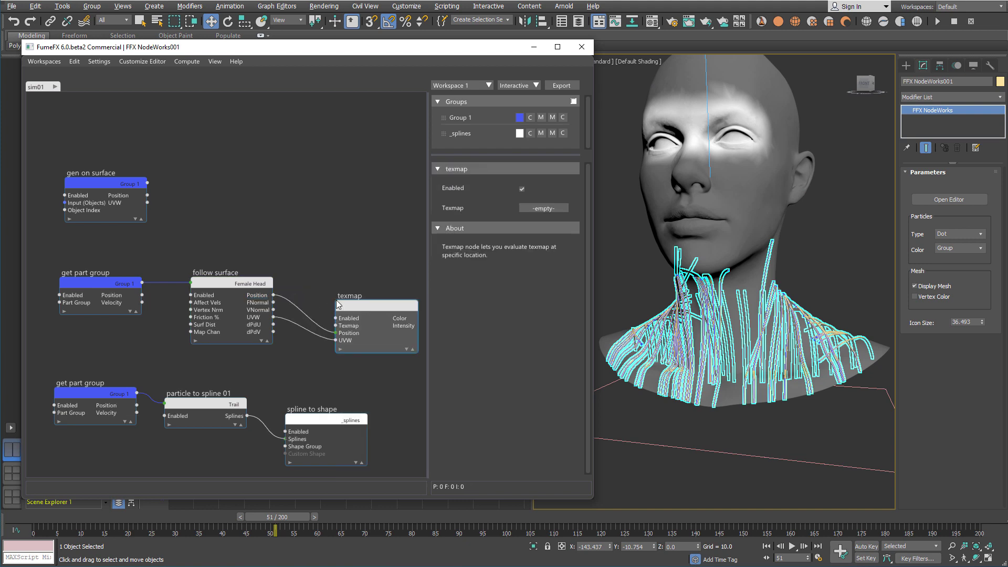
pyautogui.moveTo(365, 305); pyautogui.dragTo(352, 287)
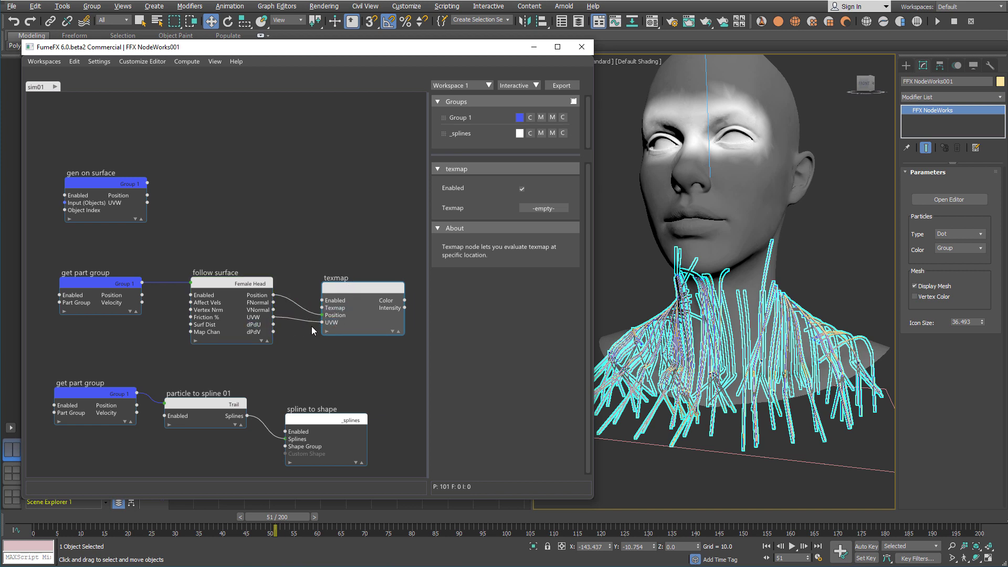
# - Nudge the Texmap node closer to Follow Surface and assign a vertex color map to it
pyautogui.moveTo(351, 288); pyautogui.dragTo(346, 288)
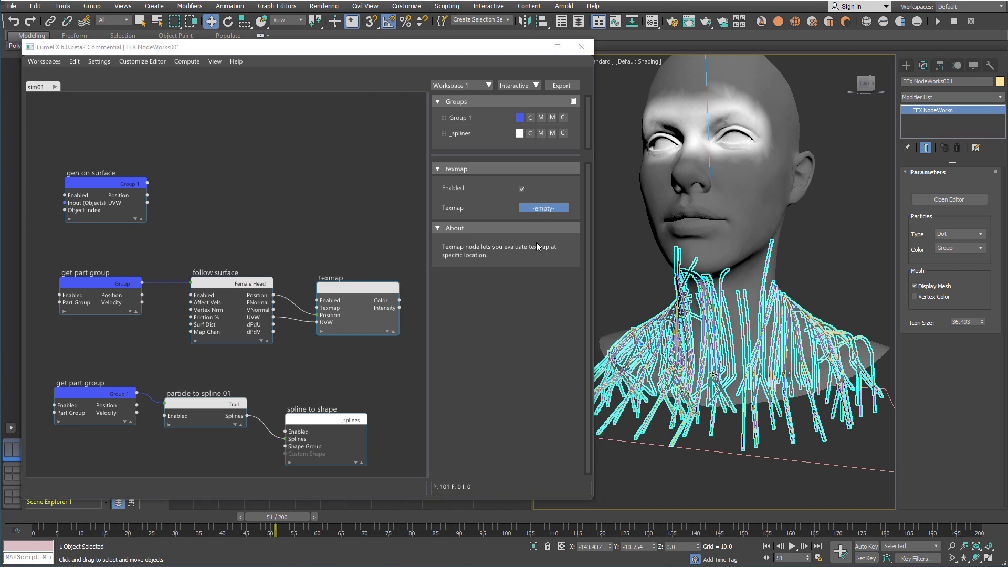
pyautogui.click(543, 208)
pyautogui.write('vert')
pyautogui.doubleClick(560, 102)
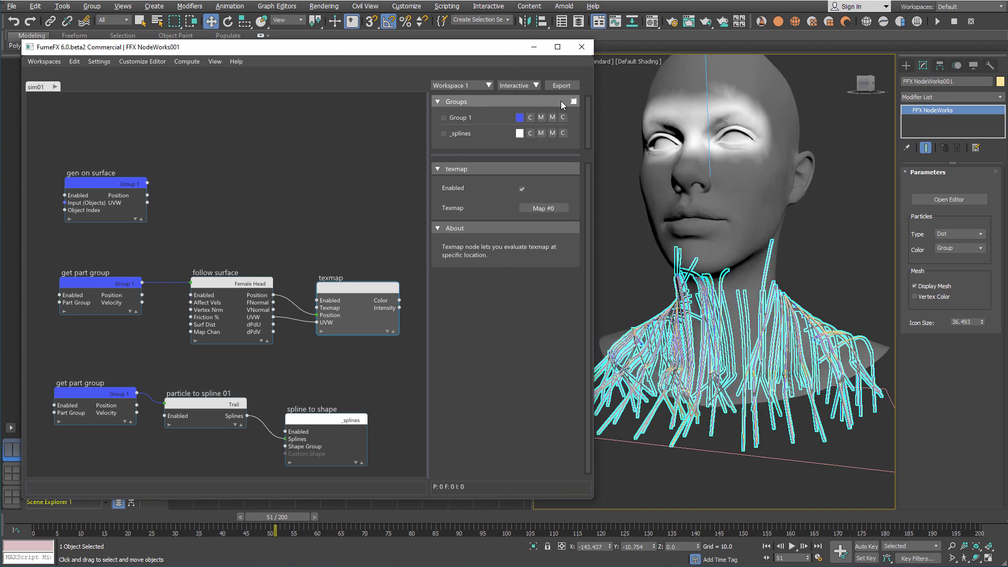
# - Scrub the timeline to frame 106 and set the Follow Surface node's UVW Map Channel to 0
pyautogui.moveTo(270, 511); pyautogui.dragTo(555, 524)
pyautogui.moveTo(331, 248); pyautogui.dragTo(303, 214, button='middle')
pyautogui.click(190, 248)
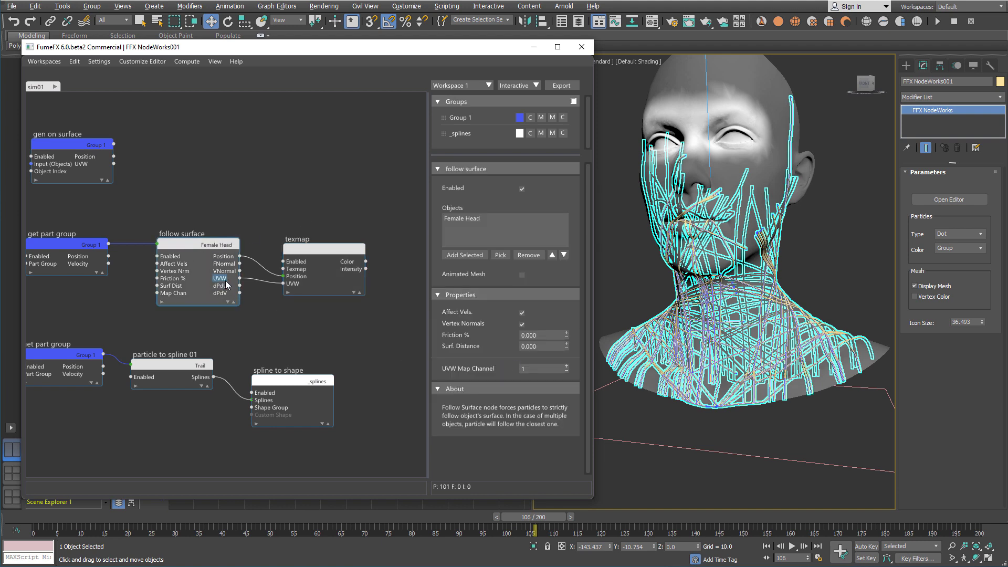
pyautogui.click(567, 370)
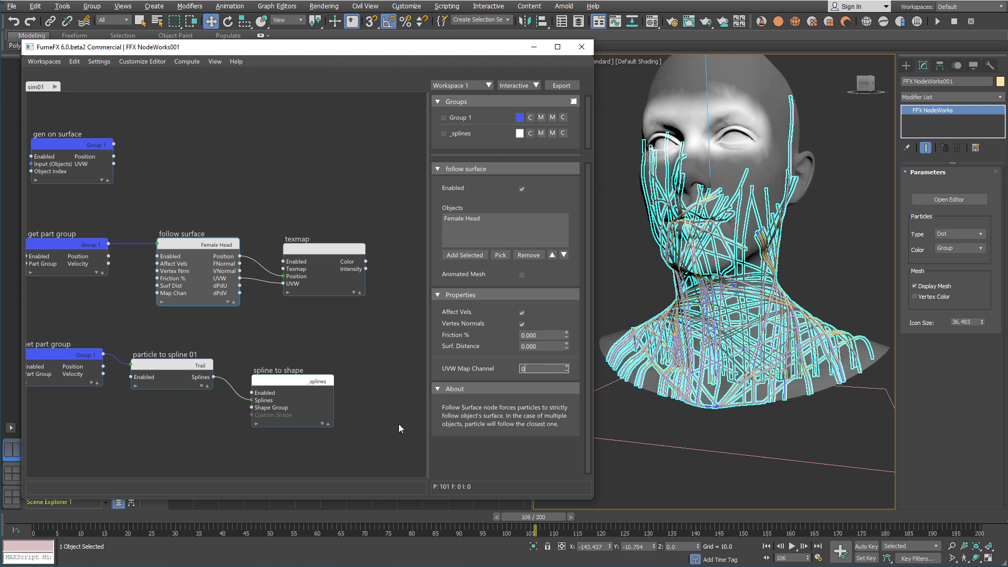
# - Create a Set Part Attrib node from the Texmap node's Intensity output
pyautogui.moveTo(361, 343); pyautogui.dragTo(277, 312, button='middle')
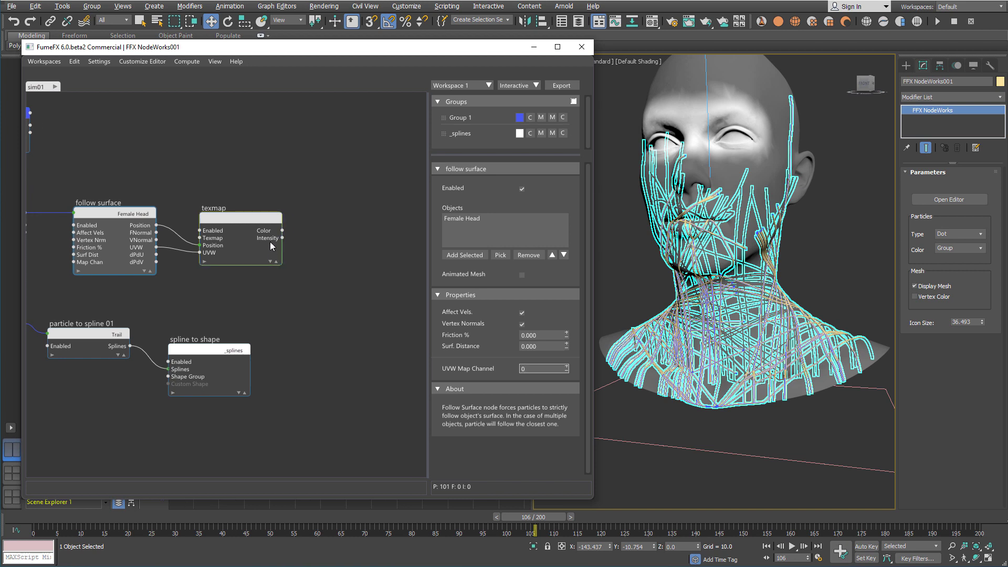
pyautogui.moveTo(282, 238); pyautogui.dragTo(332, 238)
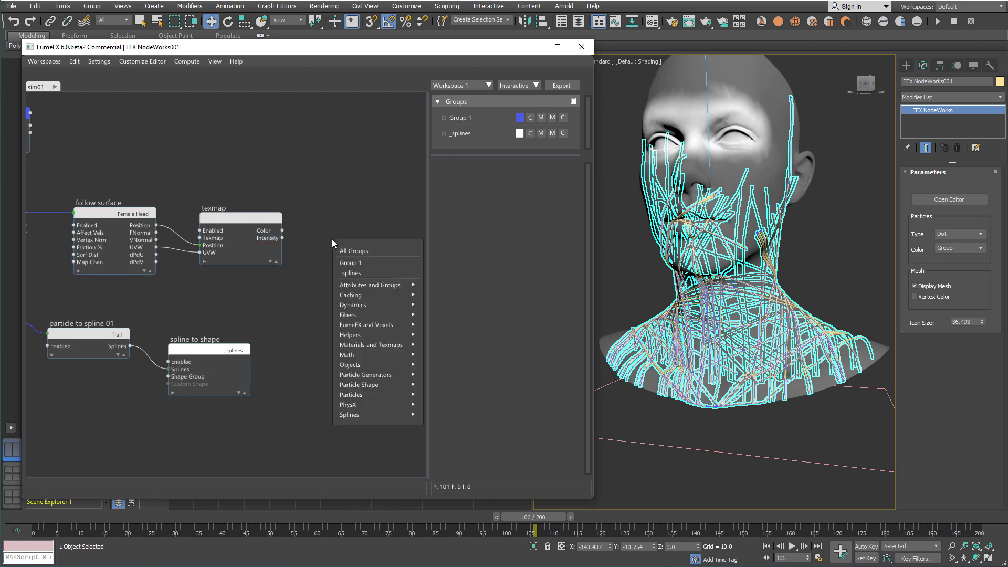
pyautogui.write('set')
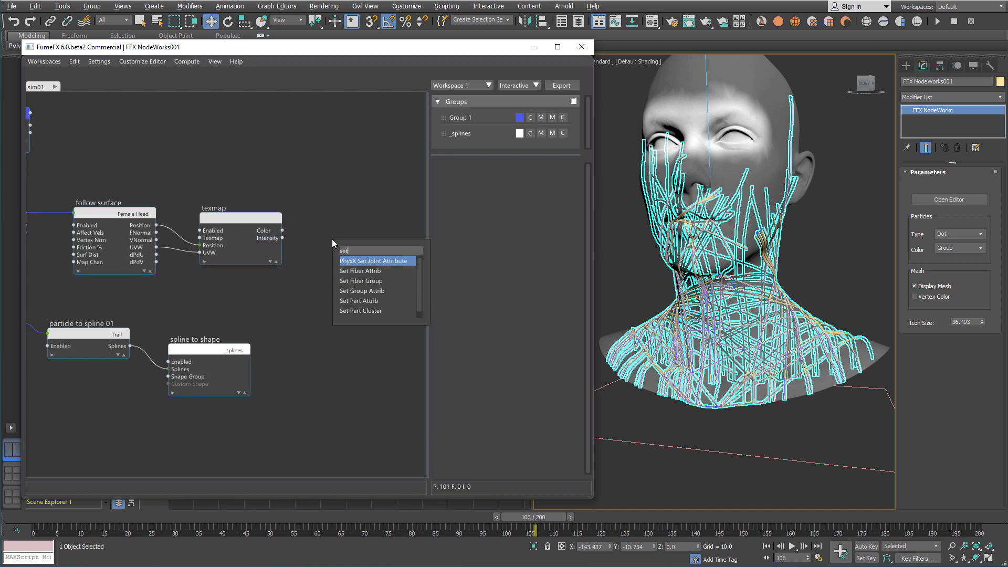
pyautogui.click(382, 300)
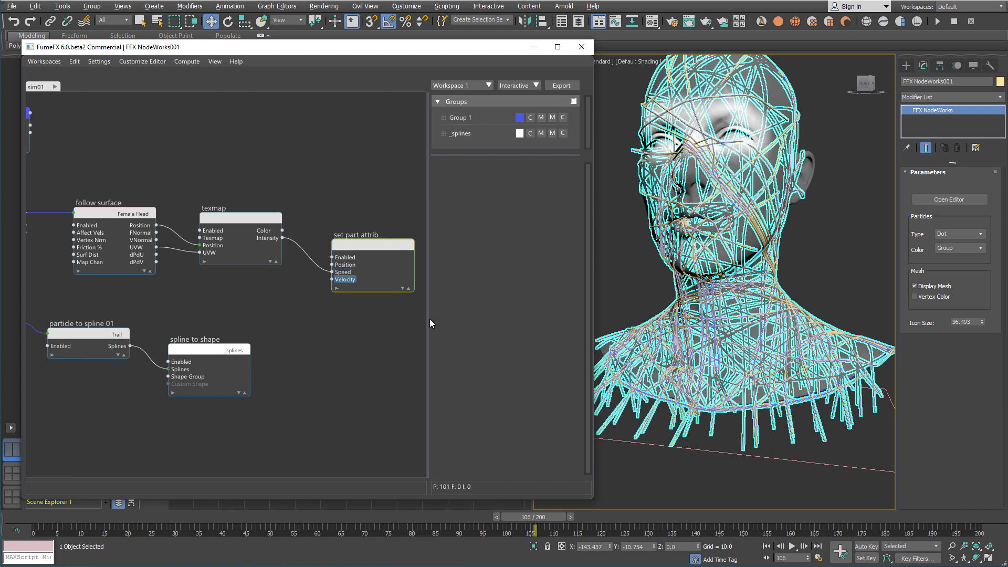
# - Return to frame 0, reroute Texmap Intensity from Speed to the Set Part Attrib node's Scale input, and align that node beside Texmap
pyautogui.click(766, 546)
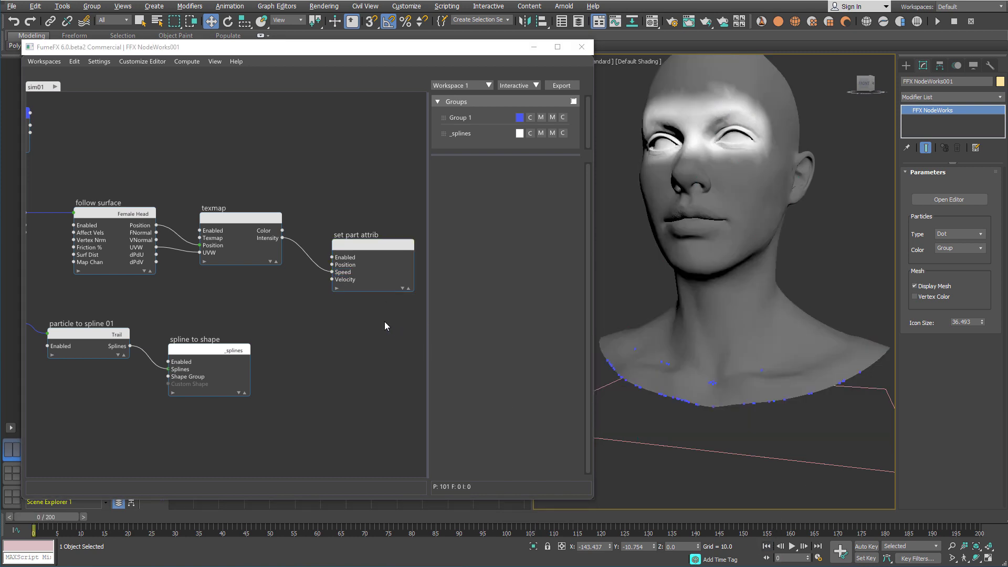
pyautogui.click(348, 273)
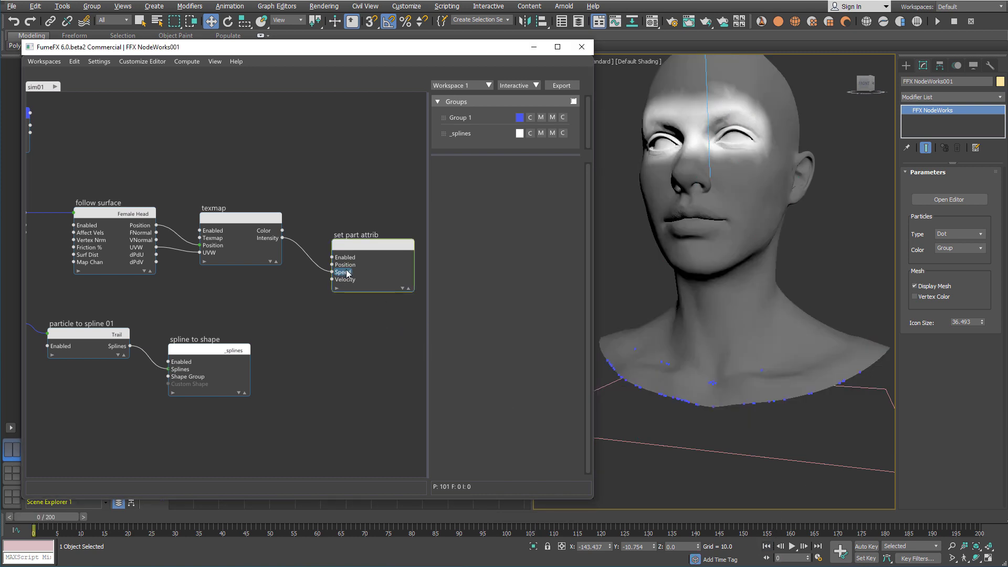
pyautogui.moveTo(348, 297); pyautogui.dragTo(348, 311)
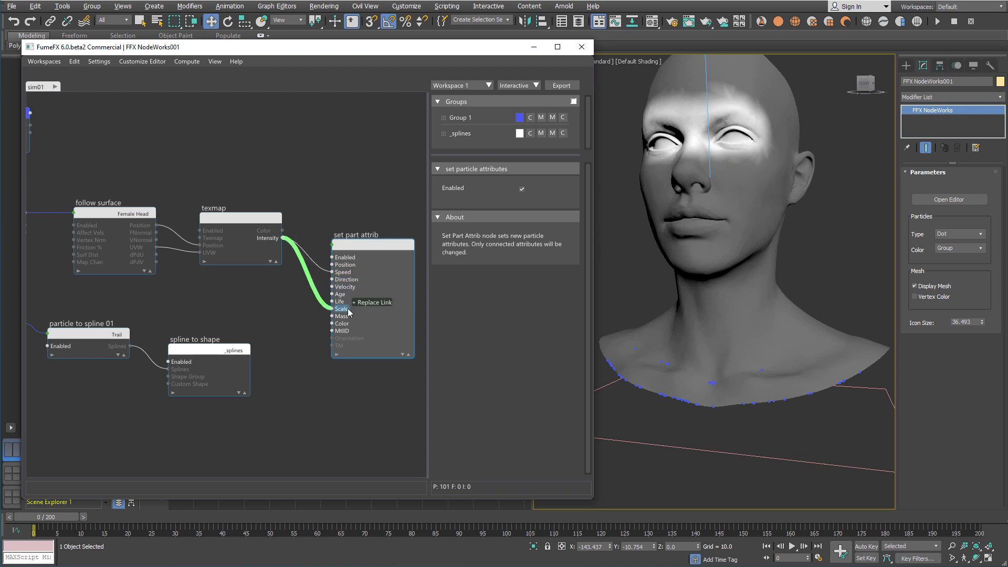
pyautogui.moveTo(348, 309); pyautogui.dragTo(348, 309)
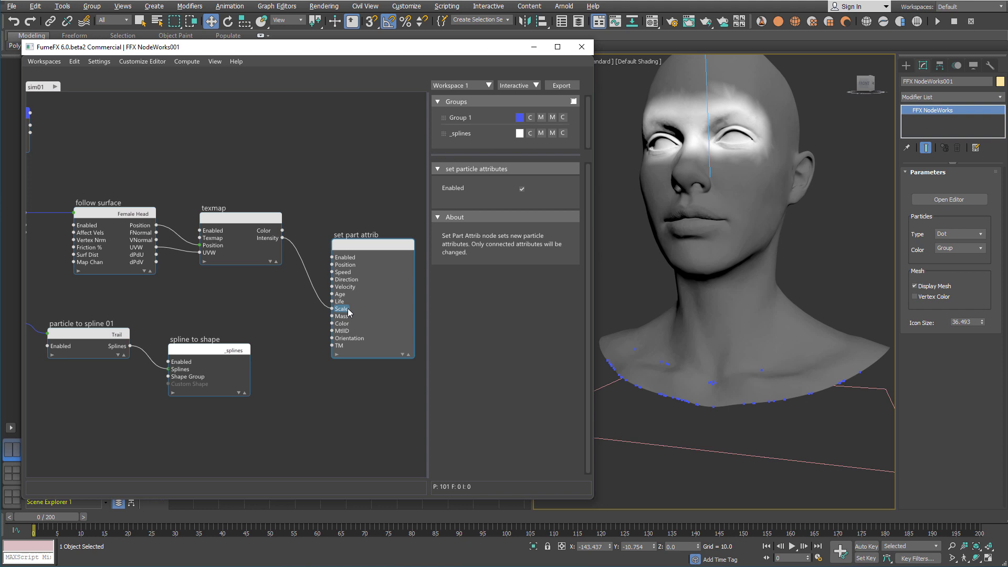
pyautogui.moveTo(361, 240); pyautogui.dragTo(361, 226)
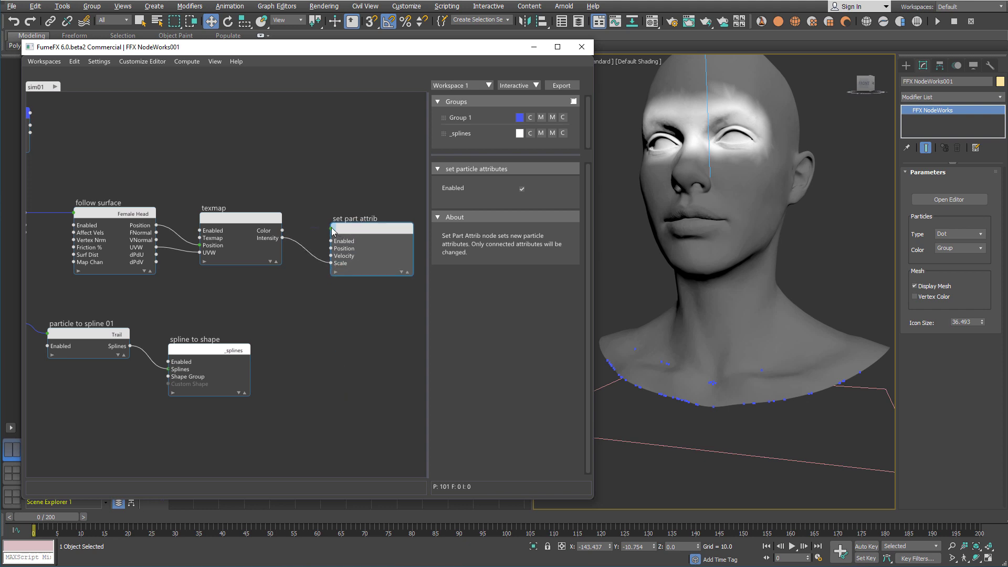
pyautogui.moveTo(332, 231); pyautogui.dragTo(332, 210)
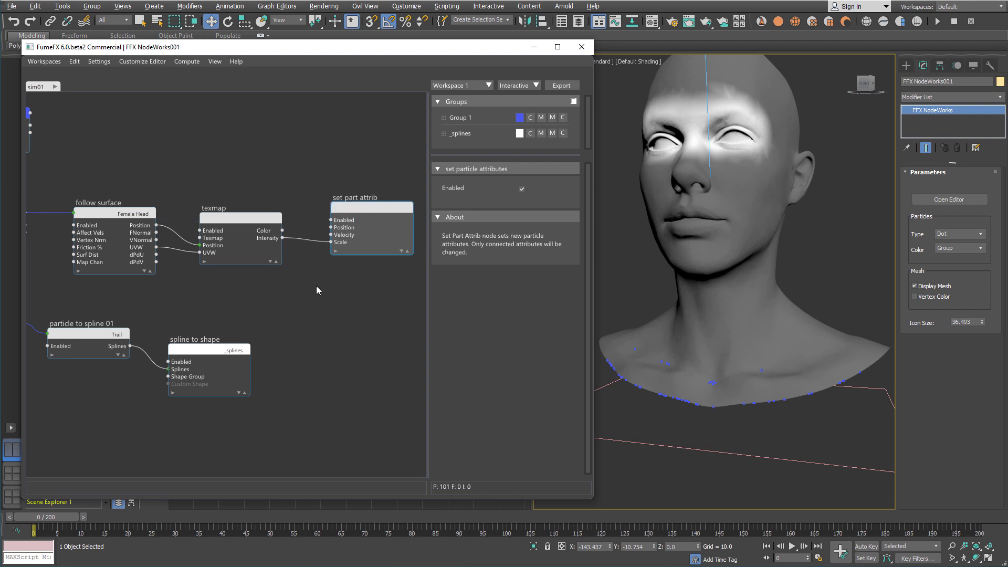
# - Shift the Follow Surface node slightly down and scrub the timeline to frame 146 to preview the trails
pyautogui.moveTo(316, 286); pyautogui.dragTo(358, 306, button='middle')
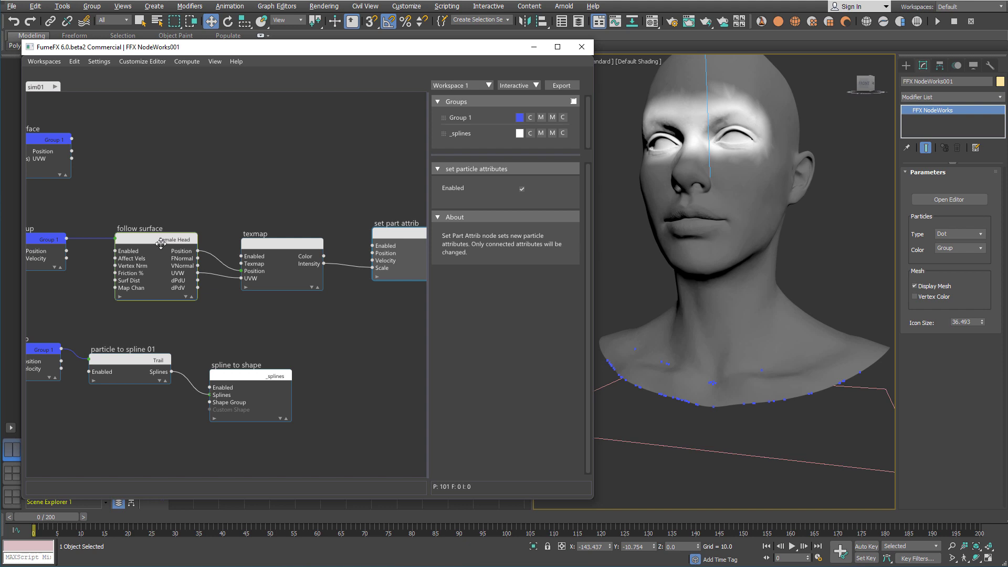
pyautogui.moveTo(160, 243); pyautogui.dragTo(162, 253)
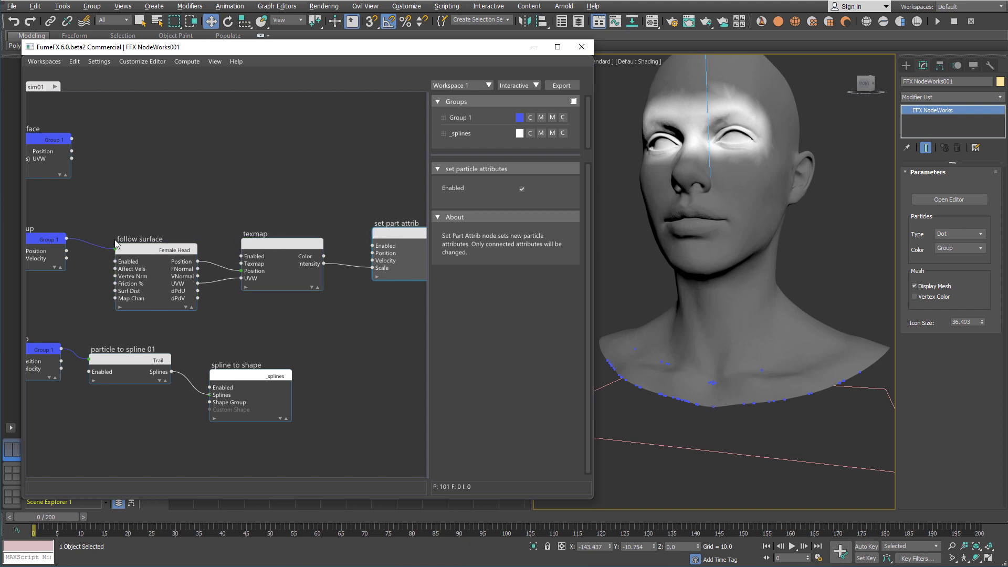
pyautogui.click(50, 240)
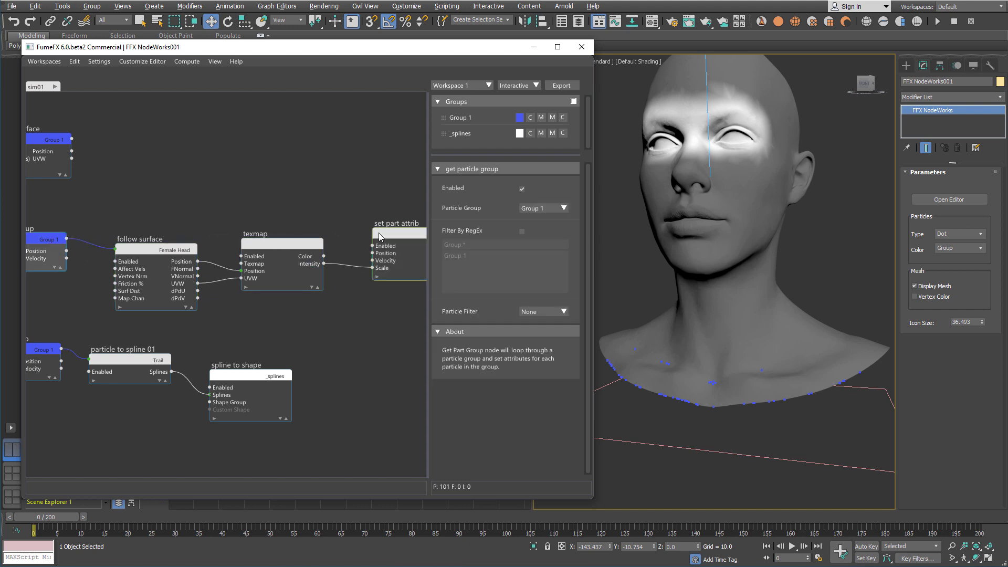
pyautogui.click(373, 234)
pyautogui.moveTo(364, 309); pyautogui.dragTo(344, 285, button='middle')
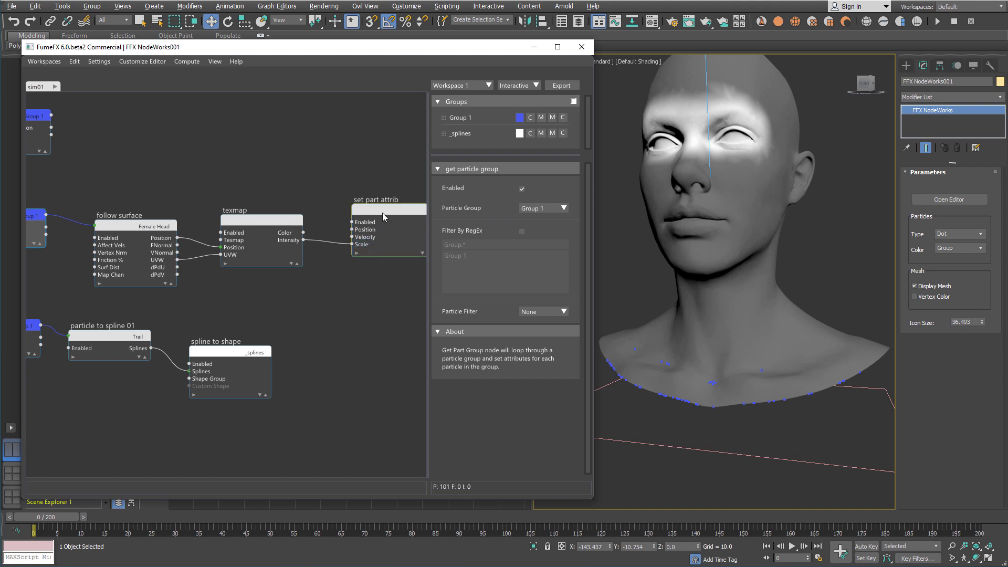
pyautogui.click(265, 223)
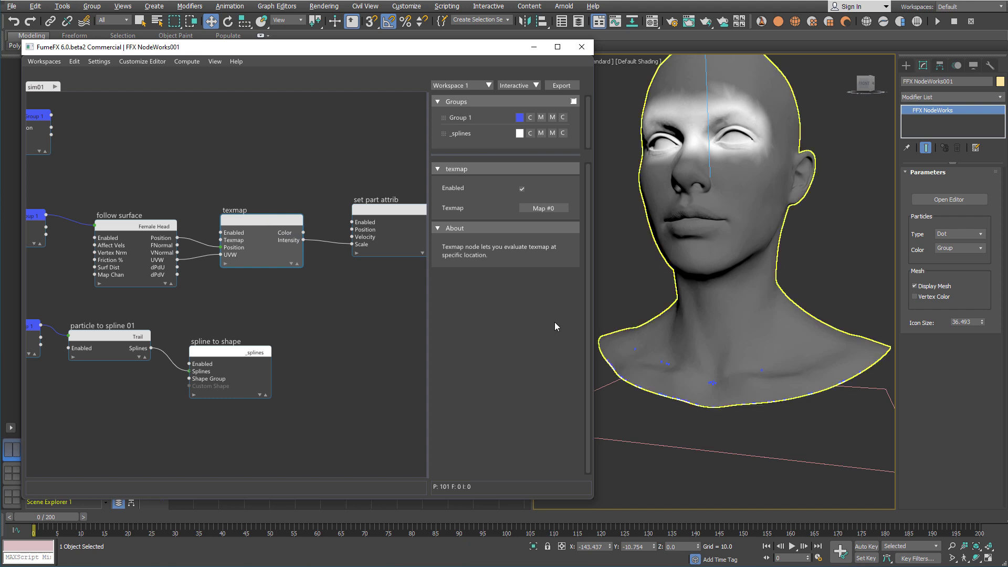
pyautogui.moveTo(76, 517); pyautogui.dragTo(715, 510)
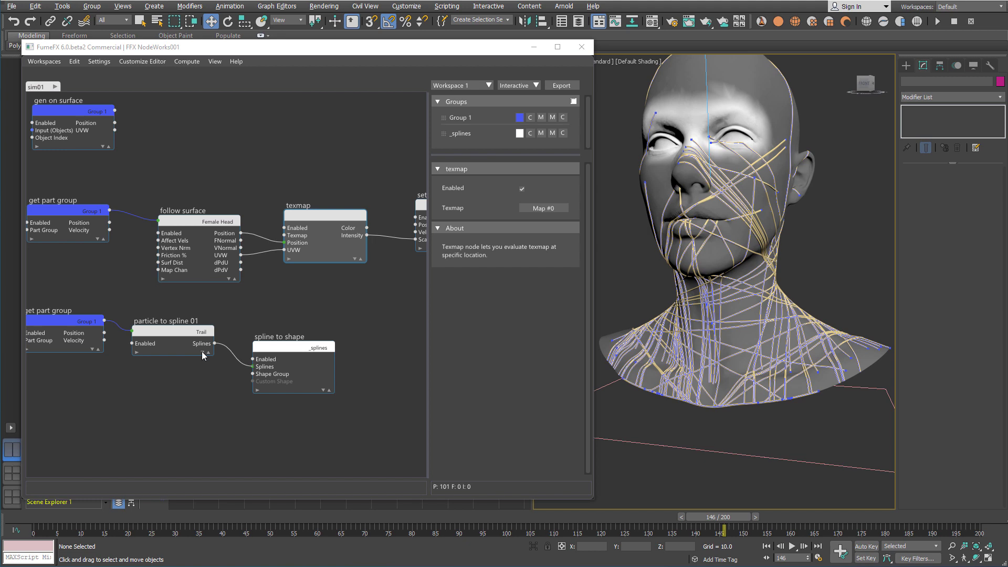
# - Link the lower Get Part Group's Scale output to Particle to Spline 01's Knot Radius, and enable Smooth Sides on Spline to Shape
pyautogui.moveTo(202, 351)
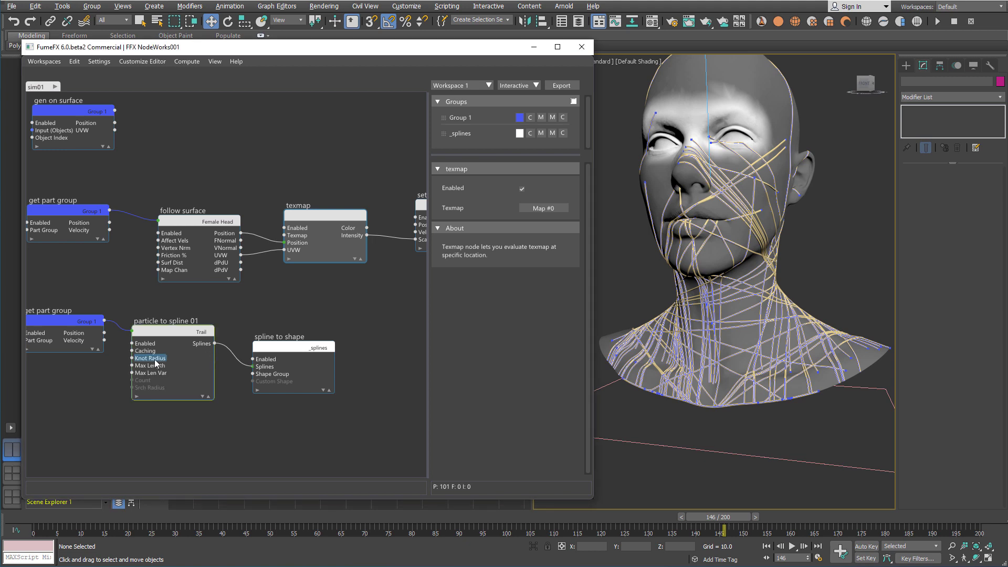
pyautogui.moveTo(155, 363); pyautogui.dragTo(78, 385)
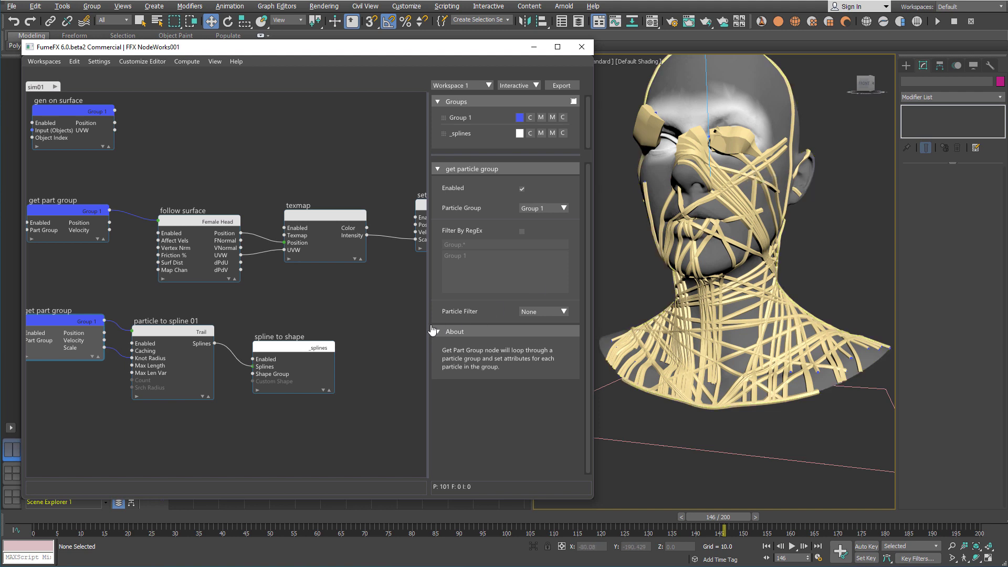
pyautogui.click(277, 352)
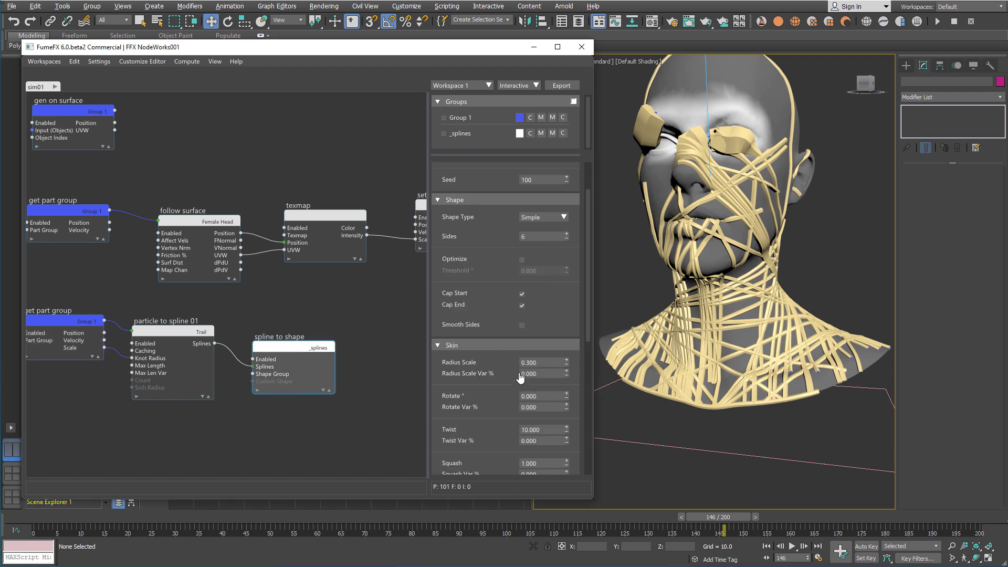
pyautogui.click(521, 325)
# - Spread out the lower Get Part Group, Particle to Spline 01 and Spline to Shape nodes to make room between them
pyautogui.moveTo(234, 434); pyautogui.dragTo(297, 438, button='middle')
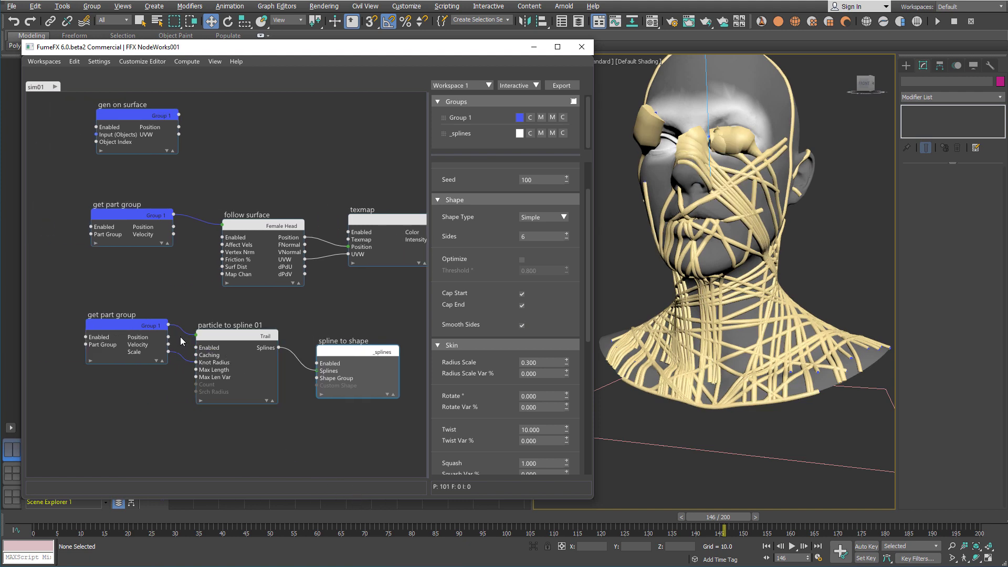
pyautogui.moveTo(153, 333); pyautogui.dragTo(117, 322)
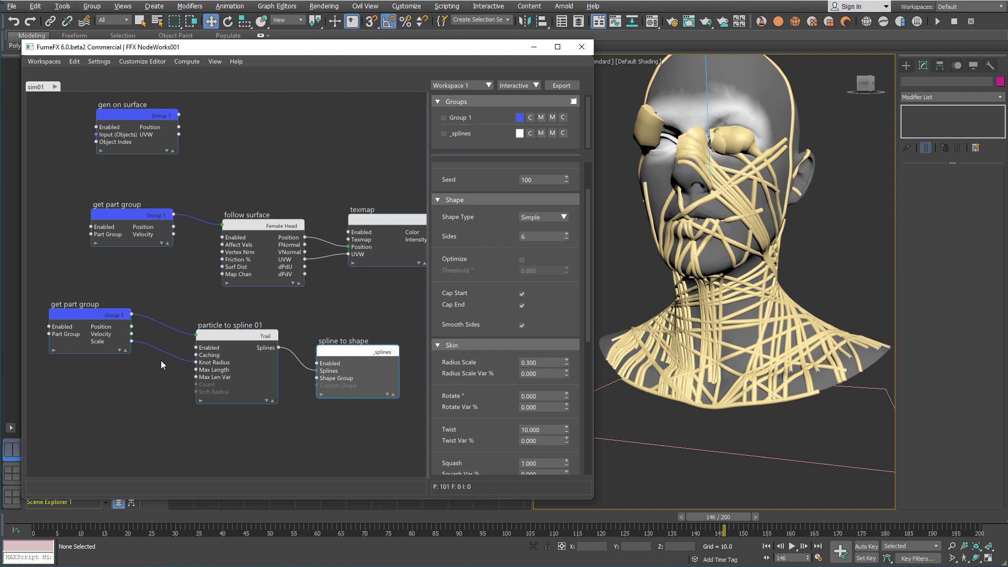
pyautogui.moveTo(370, 343); pyautogui.dragTo(386, 310)
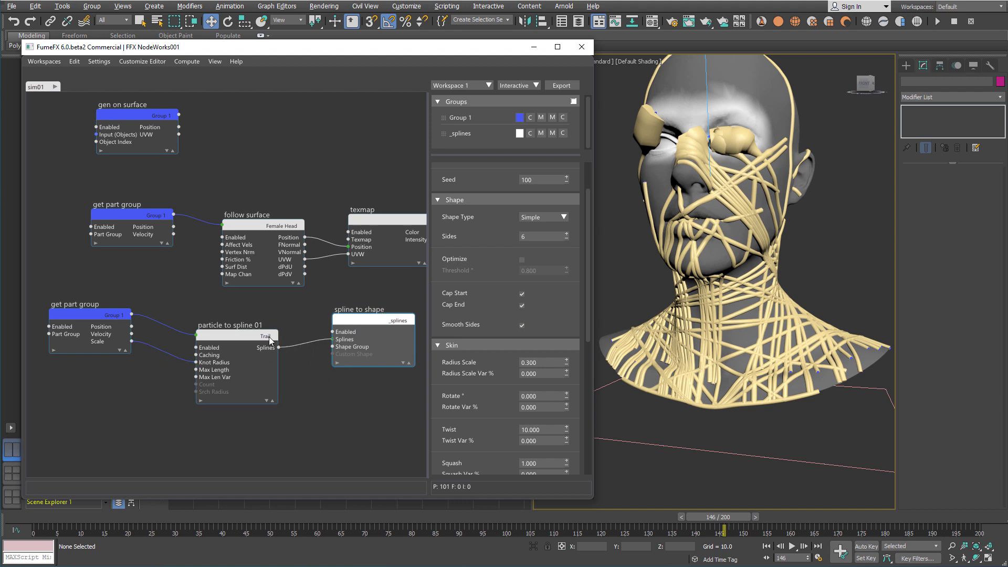
pyautogui.moveTo(243, 354); pyautogui.dragTo(268, 355)
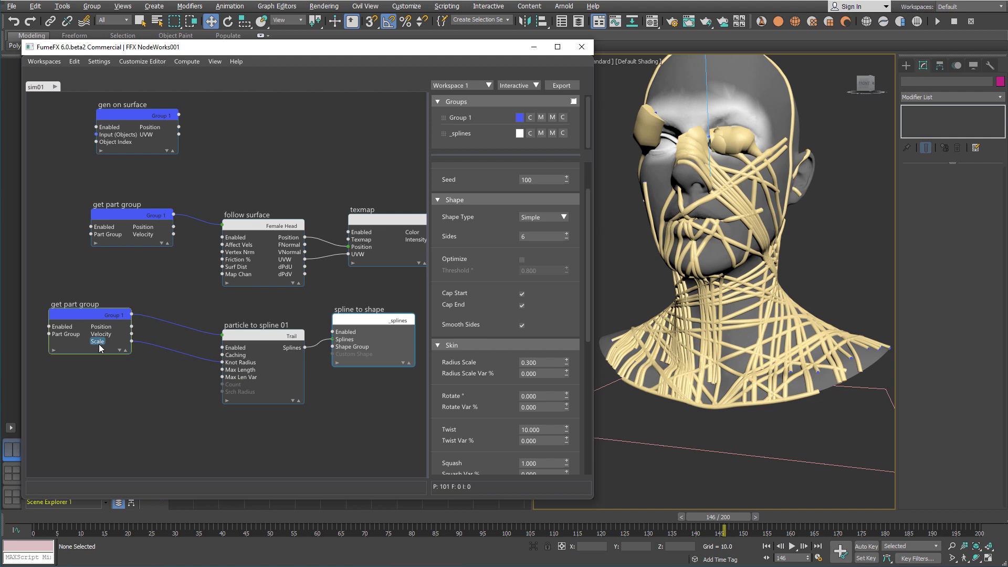
# - Create a Clamp node from the lower Get Part Group's Scale output and set its result pin type to Float
pyautogui.moveTo(99, 348); pyautogui.dragTo(162, 406)
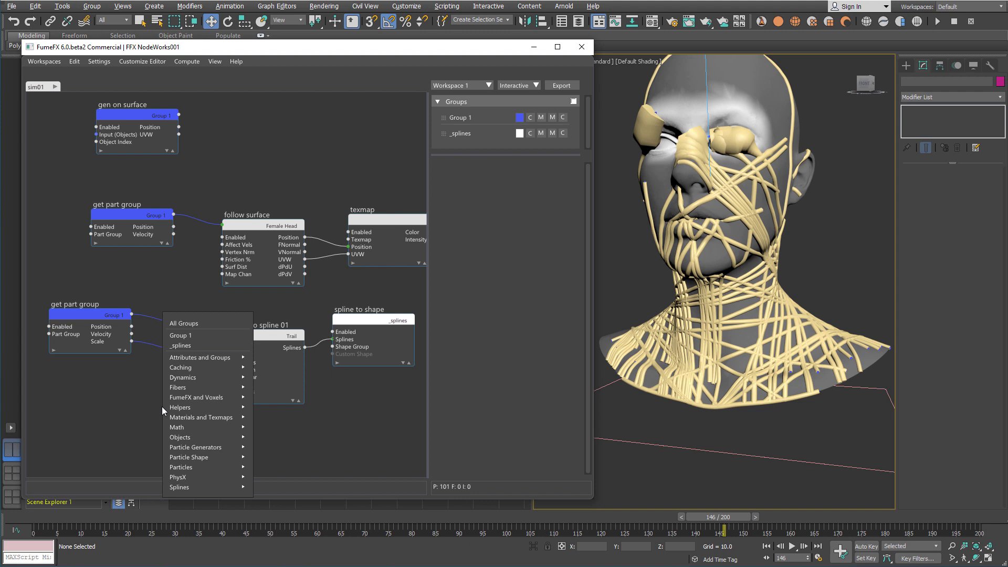
pyautogui.write('cl')
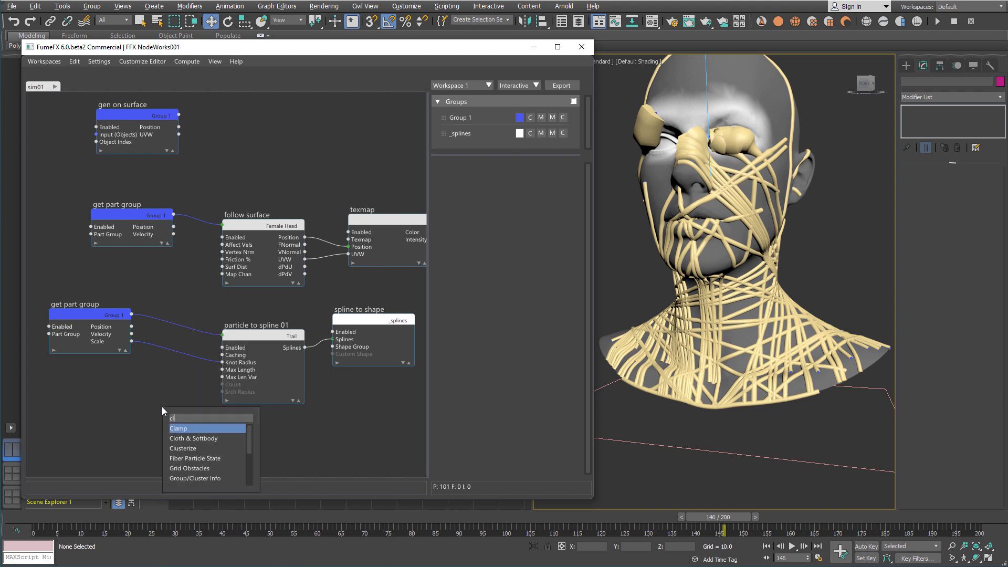
pyautogui.press('Return')
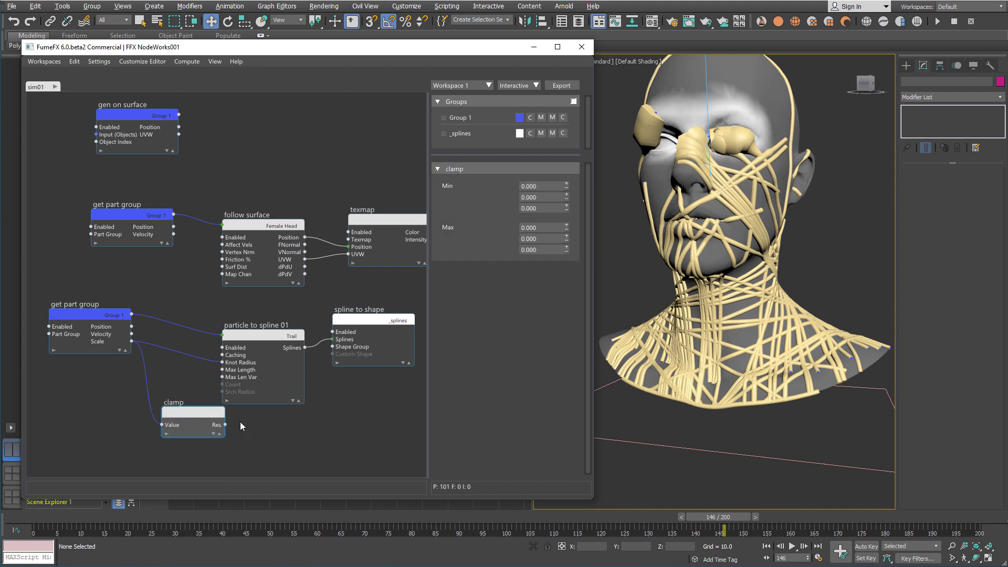
pyautogui.rightClick(224, 424)
pyautogui.moveTo(248, 434)
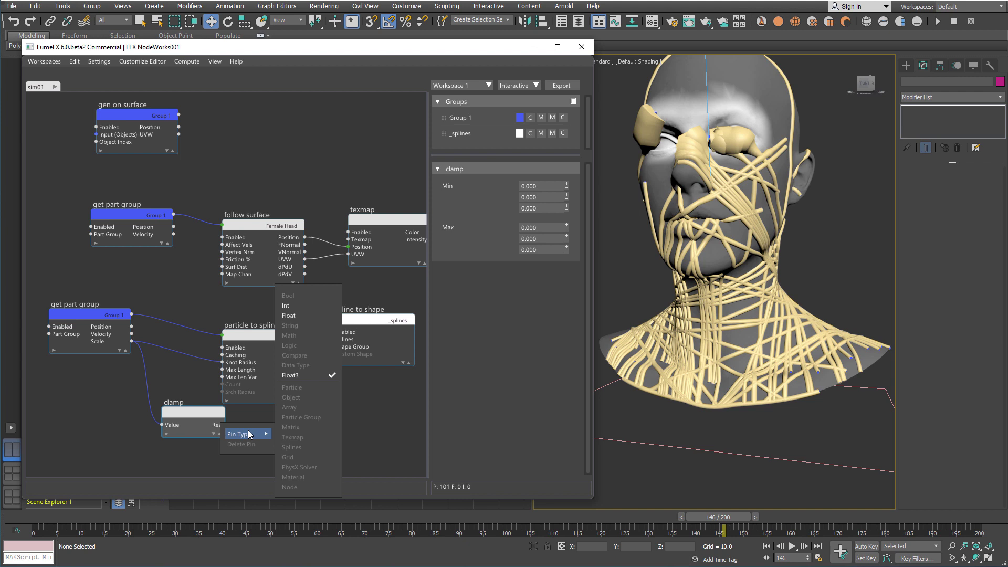
pyautogui.click(293, 316)
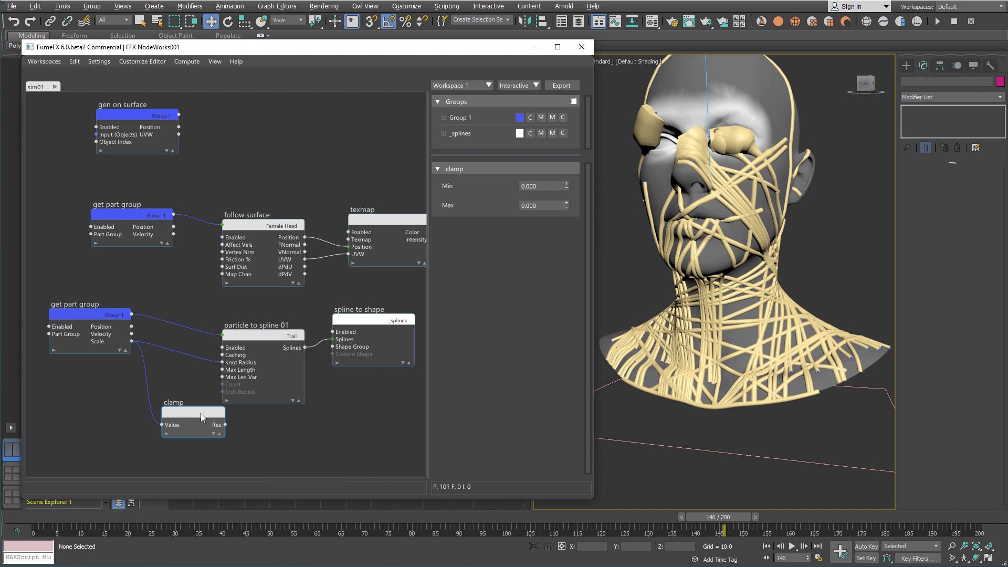
# - Set the Clamp node's Min to 0.1 and Max to 0.3, and connect its Res output to Particle to Spline 01's Knot Radius
pyautogui.moveTo(200, 418); pyautogui.dragTo(176, 410)
pyautogui.moveTo(543, 187); pyautogui.dragTo(500, 193)
pyautogui.write('0.1')
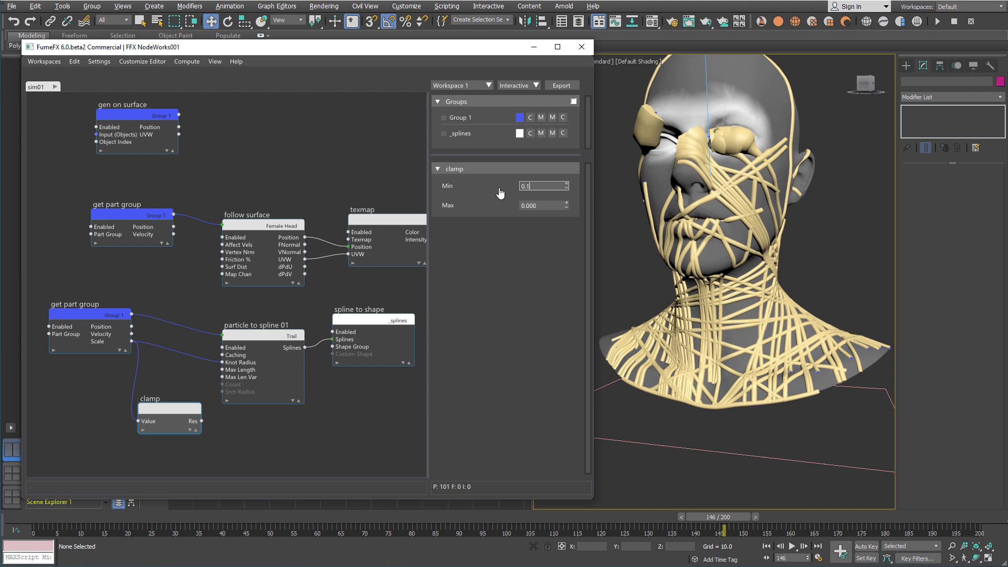
pyautogui.press('Tab')
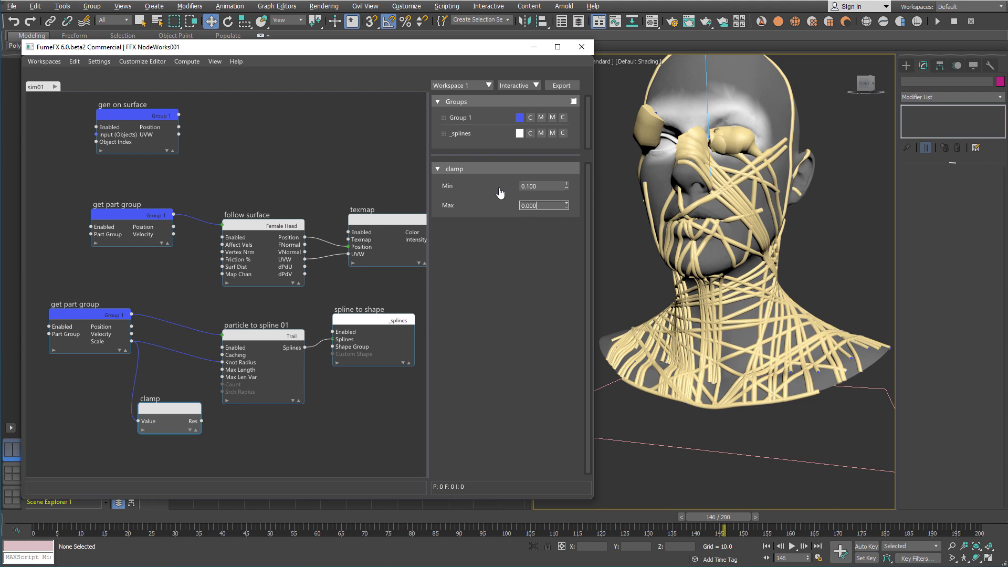
pyautogui.hotkey('shift', 'Tab')
pyautogui.press('BackSpace')
pyautogui.write('0.1')
pyautogui.click(540, 205)
pyautogui.moveTo(540, 206); pyautogui.dragTo(497, 212)
pyautogui.write('0.3')
pyautogui.press('Return')
pyautogui.moveTo(198, 420); pyautogui.dragTo(231, 368)
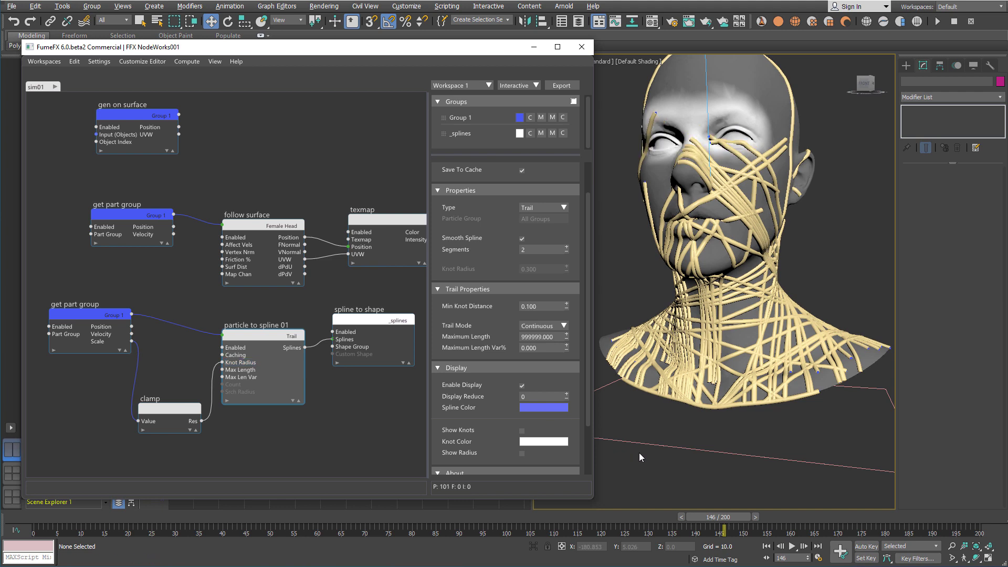
# - Move the timeline to frame 158 and set the Clamp node's Max to 0.6
pyautogui.moveTo(736, 518); pyautogui.dragTo(781, 517)
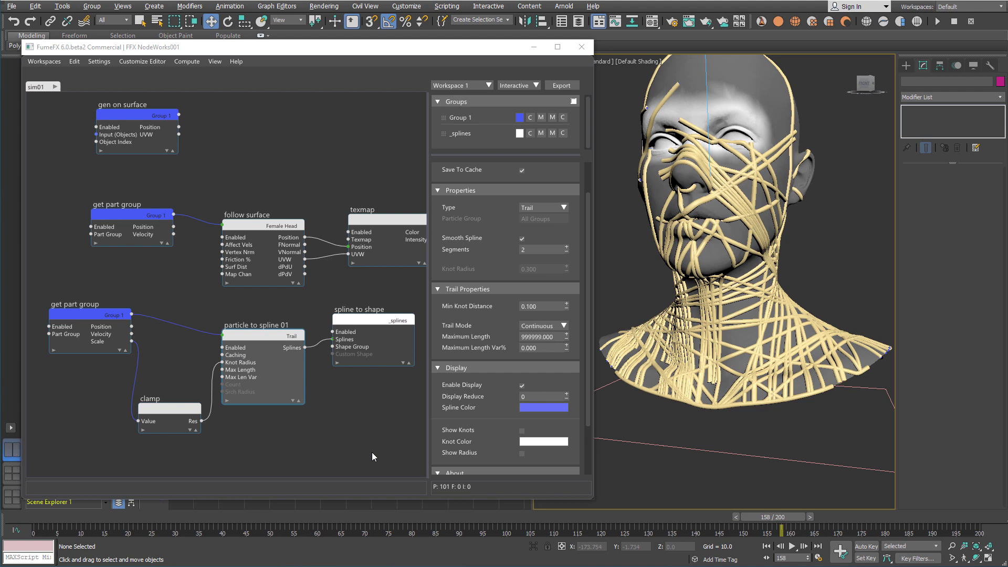
pyautogui.click(190, 409)
pyautogui.click(544, 205)
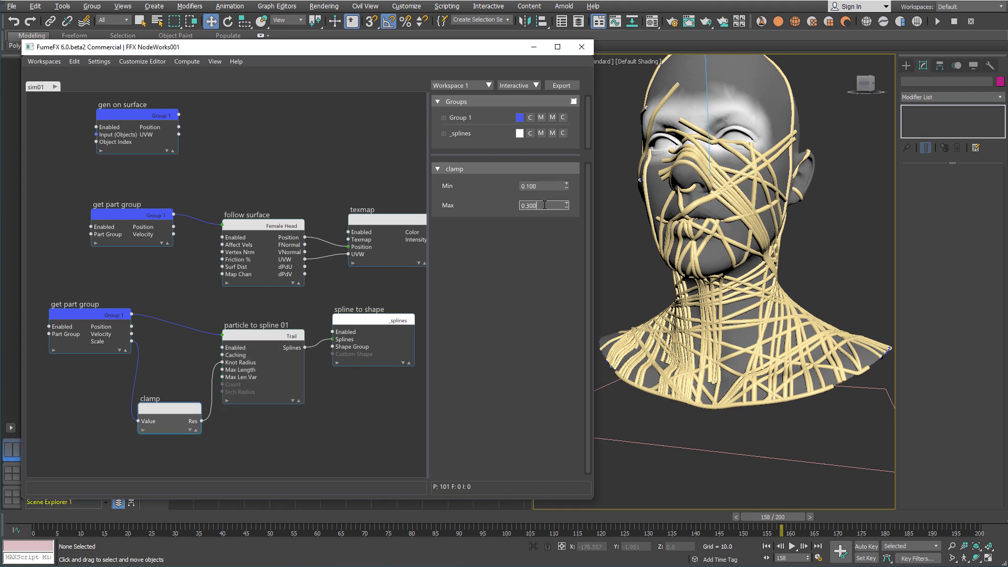
pyautogui.write('0.6')
pyautogui.press('Return')
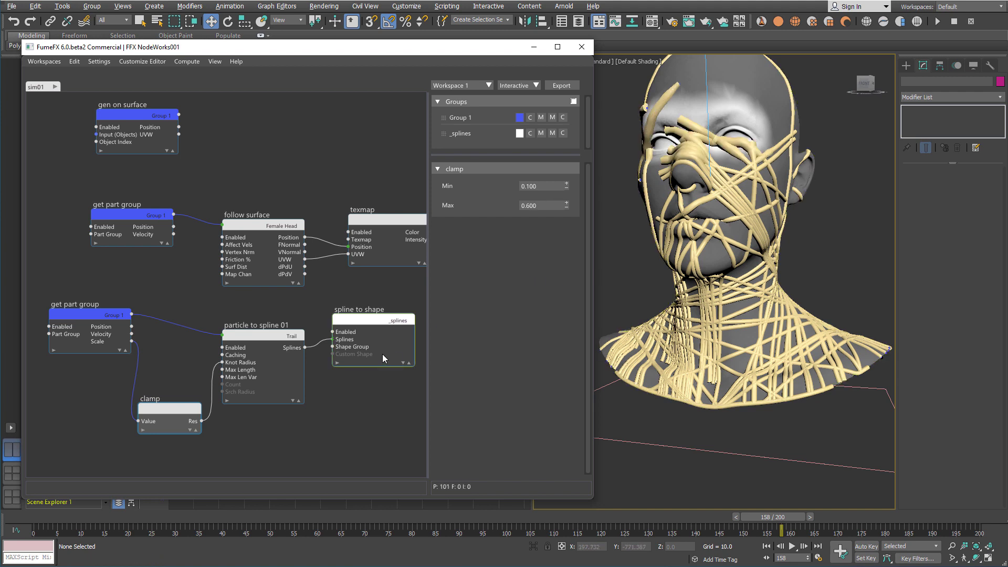
# - Set the Radius Scale of the Spline to Shape node to 0.1
pyautogui.click(357, 321)
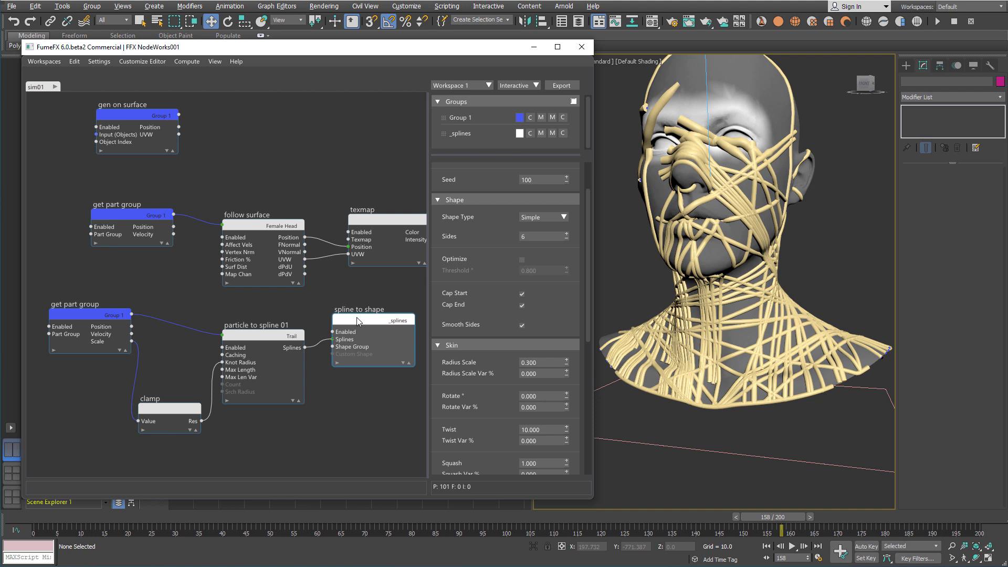
pyautogui.click(531, 362)
pyautogui.write('1')
pyautogui.press('Return')
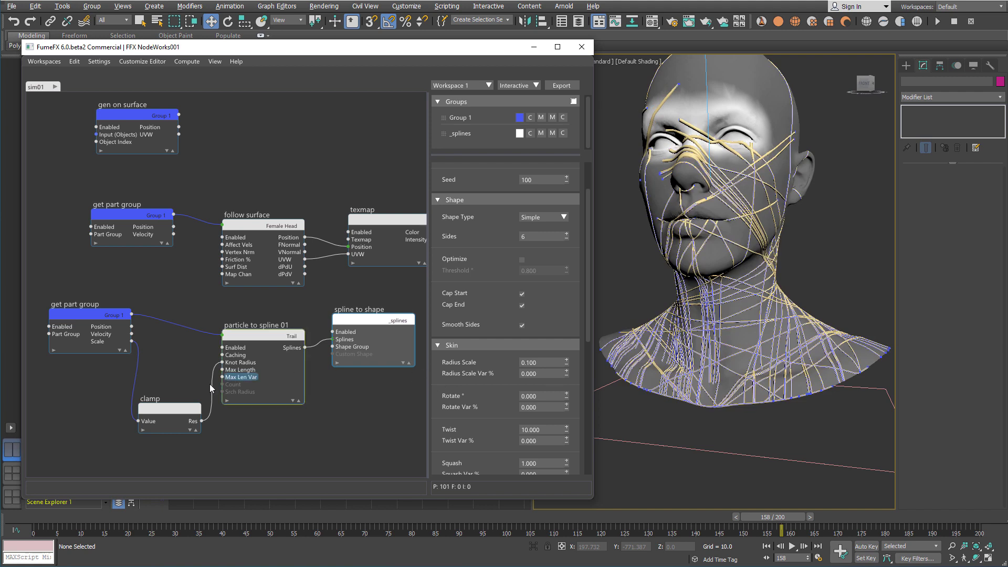
# - Raise the Clamp node's Max to 1
pyautogui.click(181, 407)
pyautogui.moveTo(544, 206); pyautogui.dragTo(480, 208)
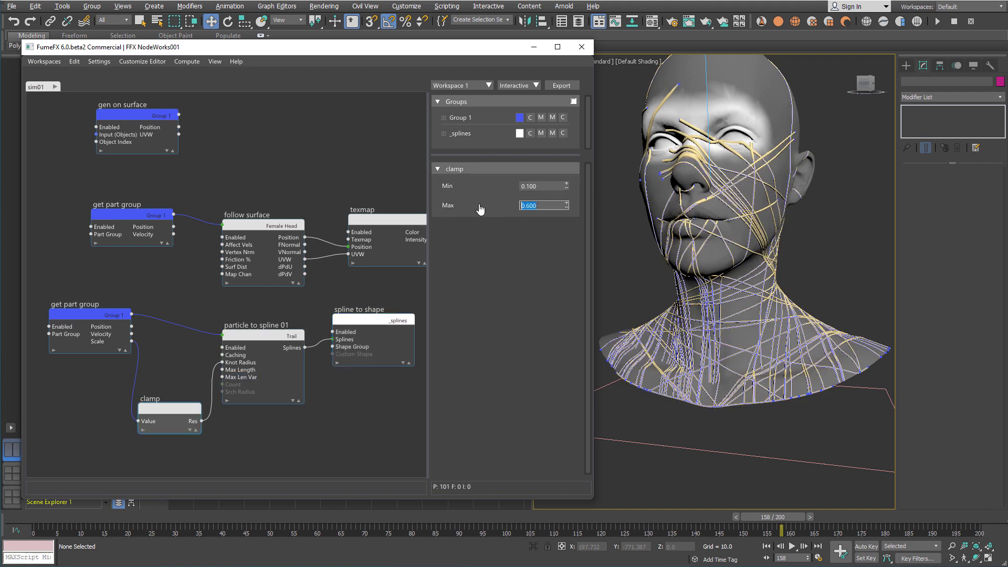
pyautogui.write('1')
pyautogui.press('Return')
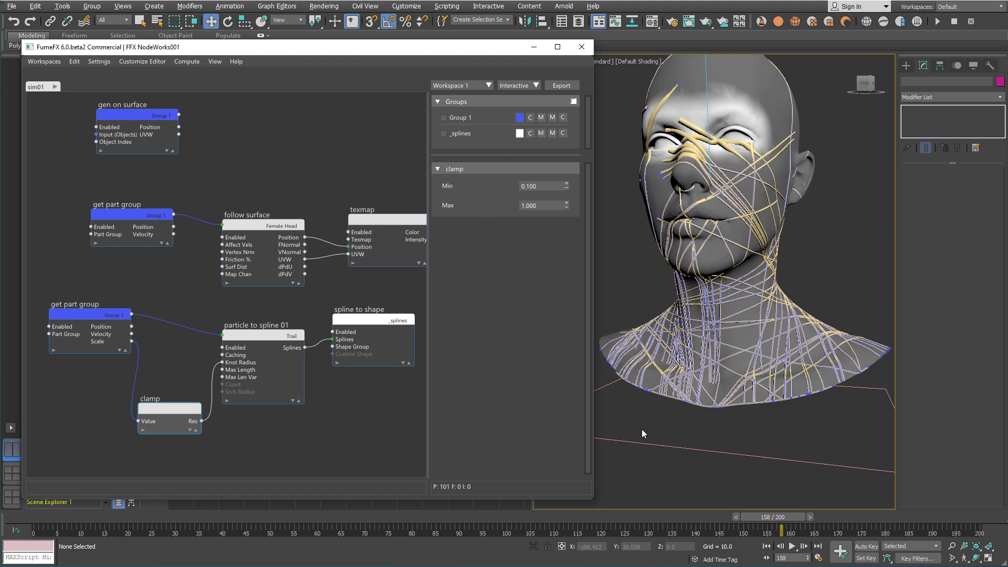
# - Scrub the simulation from frame 0 to frame 200 to review the trail thickness on the head
pyautogui.moveTo(32, 517); pyautogui.dragTo(904, 526)
pyautogui.moveTo(941, 527); pyautogui.dragTo(998, 529)
pyautogui.press('w')
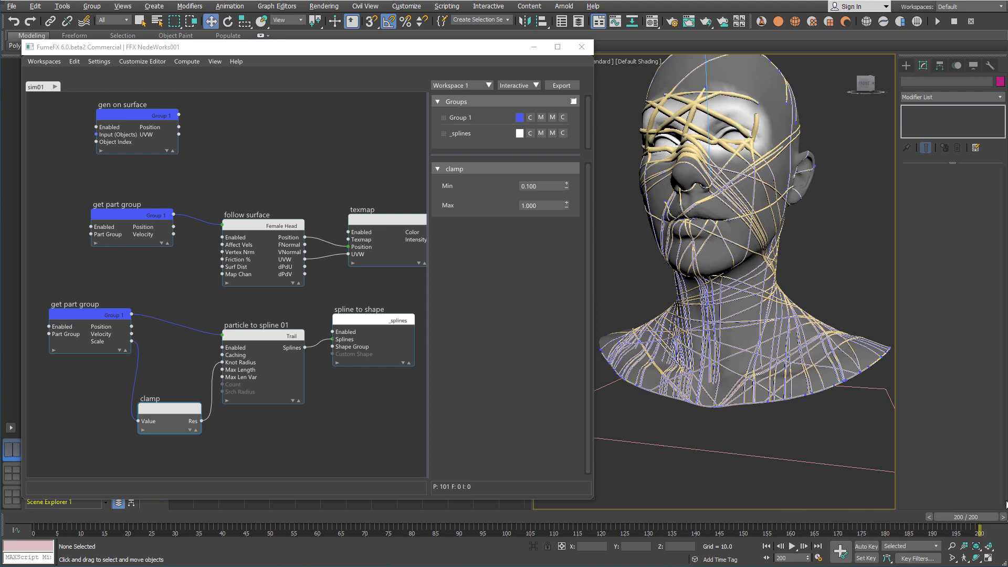
# - Move Clamp up between the lower Get Part Group and Particle to Spline 01, and spread out the surrounding nodes, including Follow Surface
pyautogui.moveTo(181, 408); pyautogui.dragTo(186, 361)
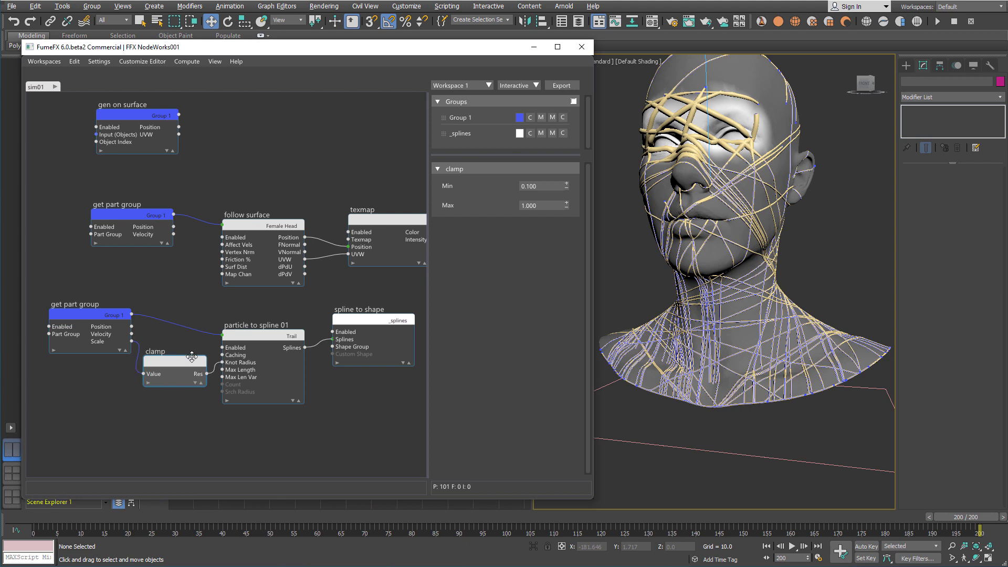
pyautogui.moveTo(354, 325); pyautogui.dragTo(364, 320)
pyautogui.moveTo(272, 335); pyautogui.dragTo(283, 330)
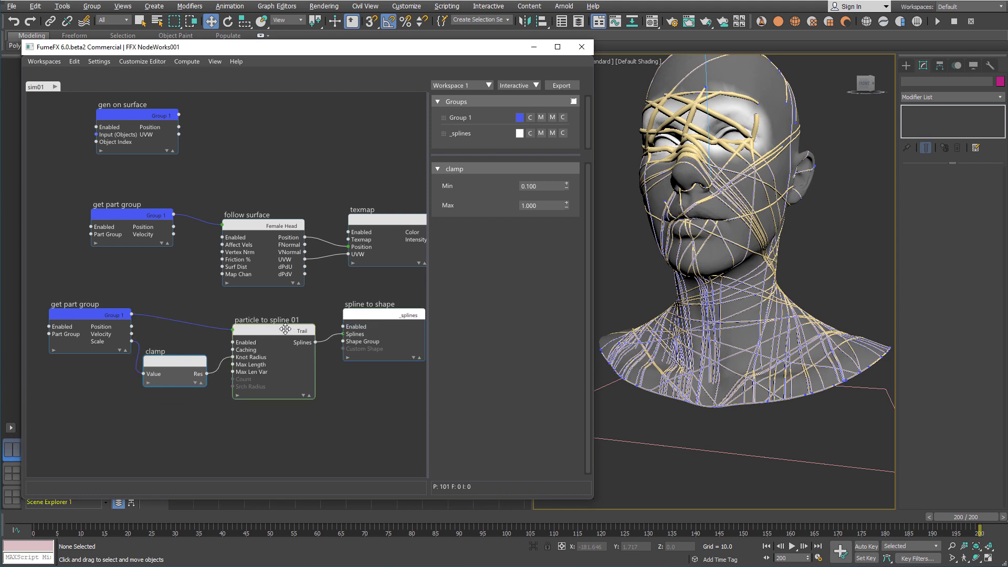
pyautogui.click(97, 313)
pyautogui.moveTo(96, 314); pyautogui.dragTo(86, 309)
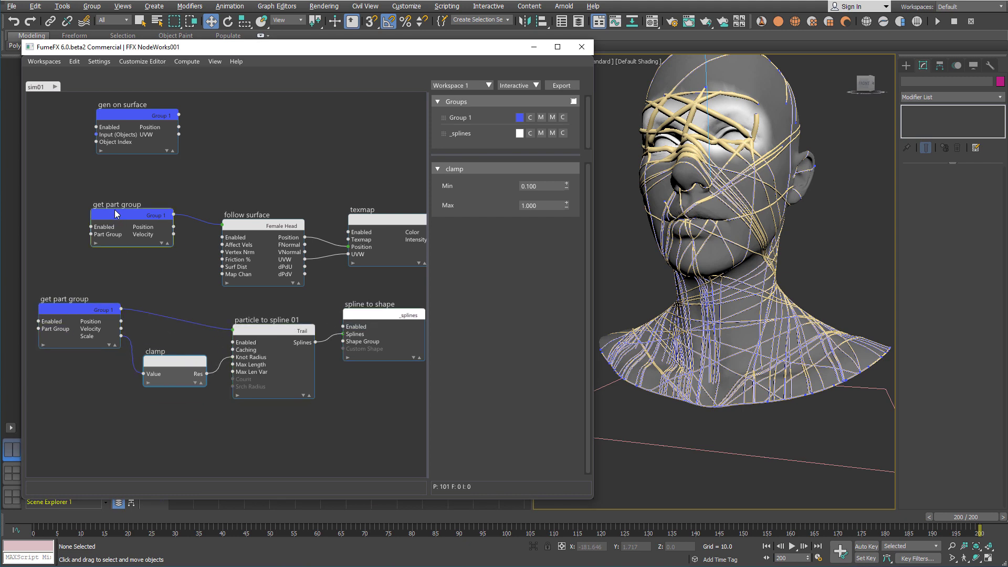
pyautogui.moveTo(111, 213); pyautogui.dragTo(78, 208)
pyautogui.moveTo(259, 228); pyautogui.dragTo(244, 217)
# - Frame the whole head in the perspective view and render the meshed spline trails
pyautogui.moveTo(823, 100); pyautogui.dragTo(817, 128, button='middle')
pyautogui.click(707, 27)
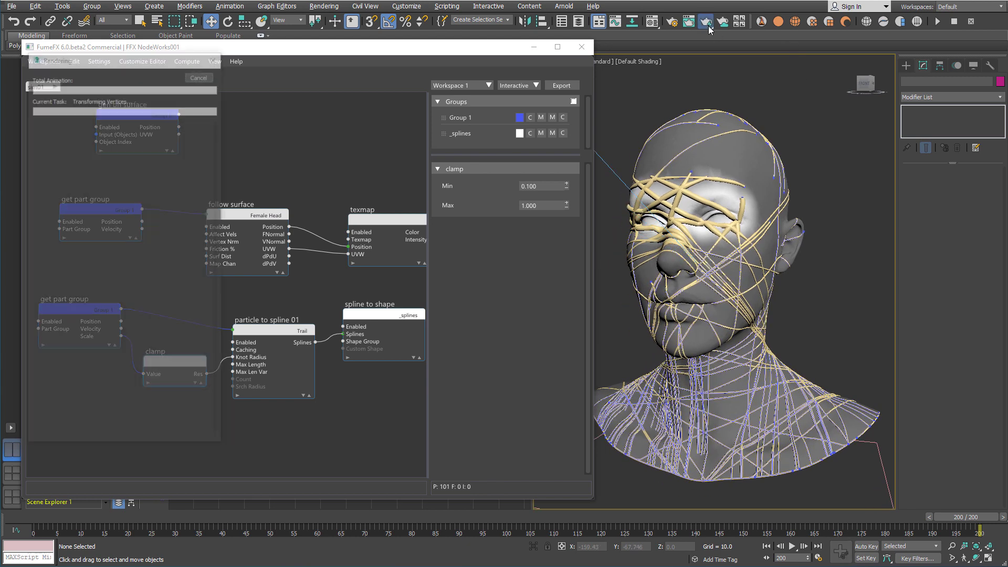
pyautogui.moveTo(802, 100); pyautogui.dragTo(646, 73)
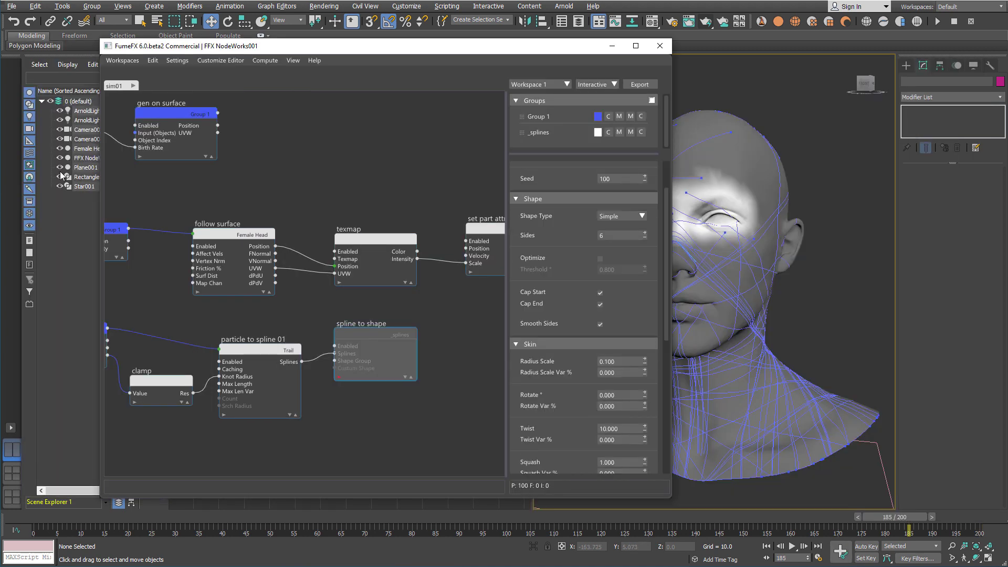
# - Hide the Female Head object and create an Arnold Curves node from Particle to Spline 01's Splines output, below Spline to Shape
pyautogui.click(60, 149)
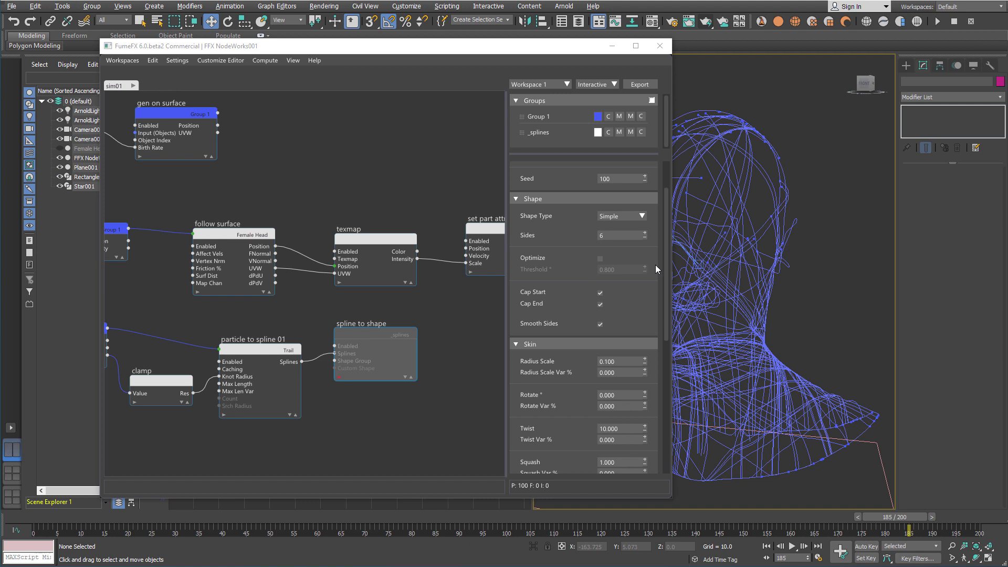
pyautogui.moveTo(376, 334); pyautogui.dragTo(385, 319)
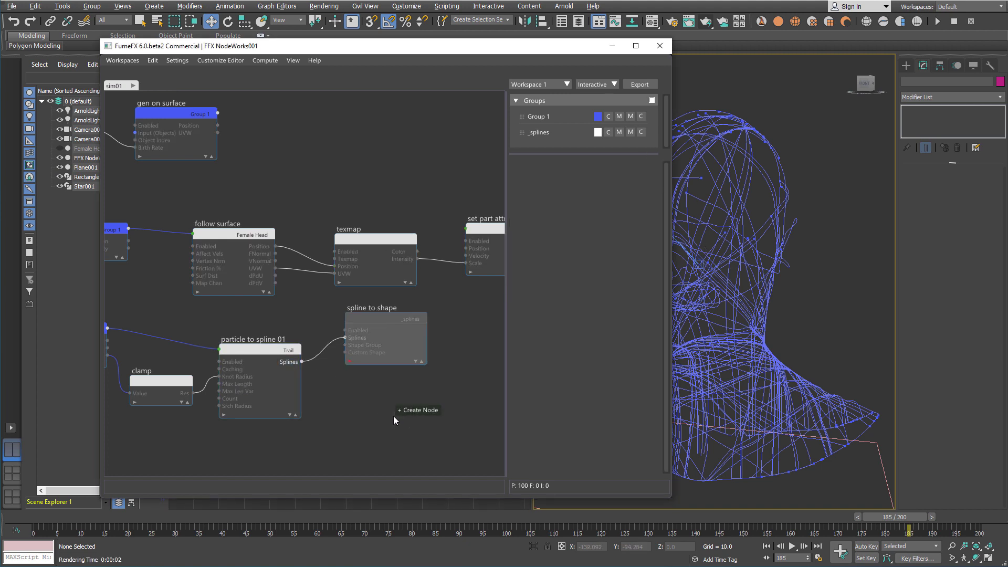
pyautogui.rightClick(393, 417)
pyautogui.write('arnol')
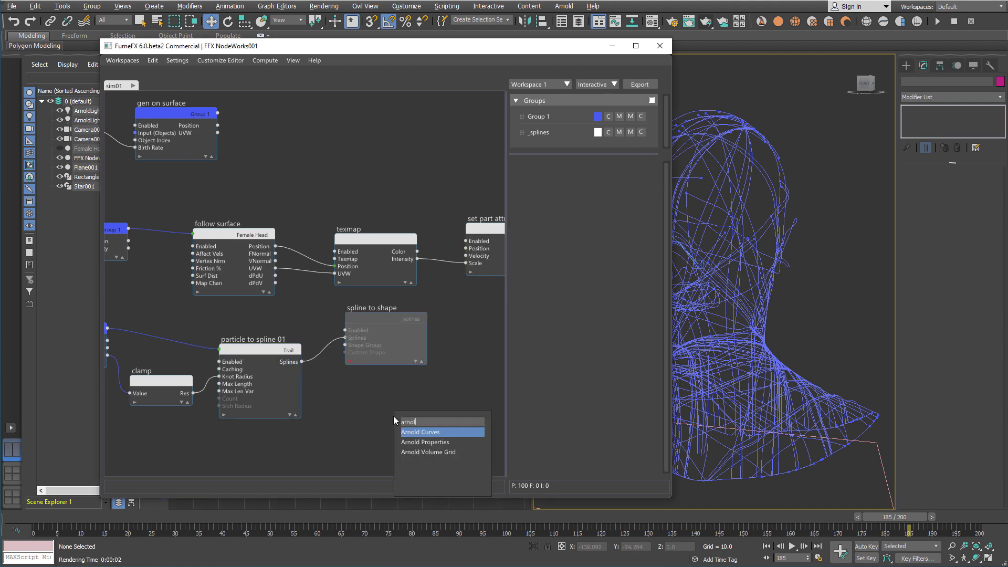
pyautogui.press('Return')
pyautogui.moveTo(408, 424); pyautogui.dragTo(377, 399)
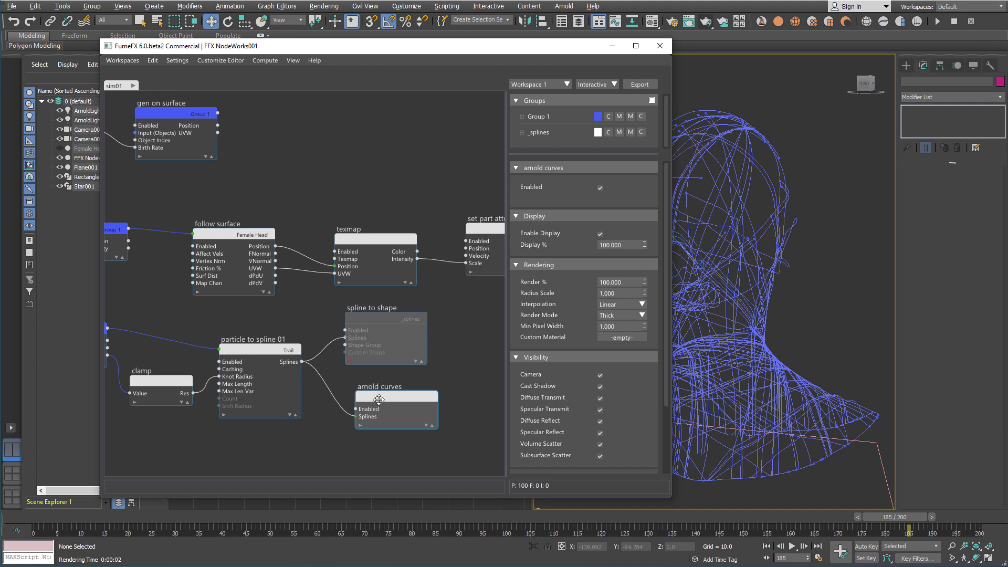
# - Set the Arnold Curves node's Radius Scale to 0.1, test-rendering the perspective view before and after the change
pyautogui.click(706, 22)
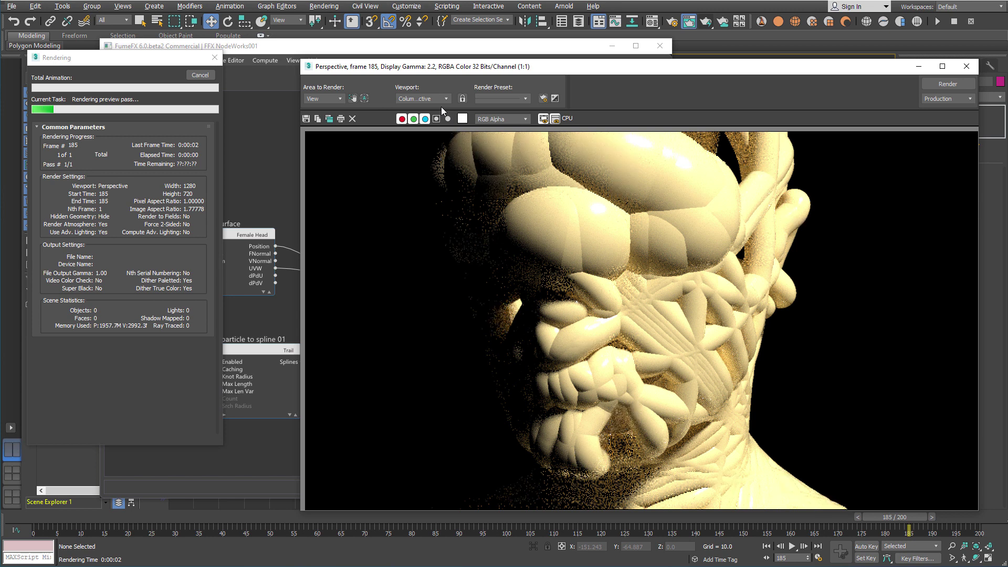
pyautogui.click(336, 50)
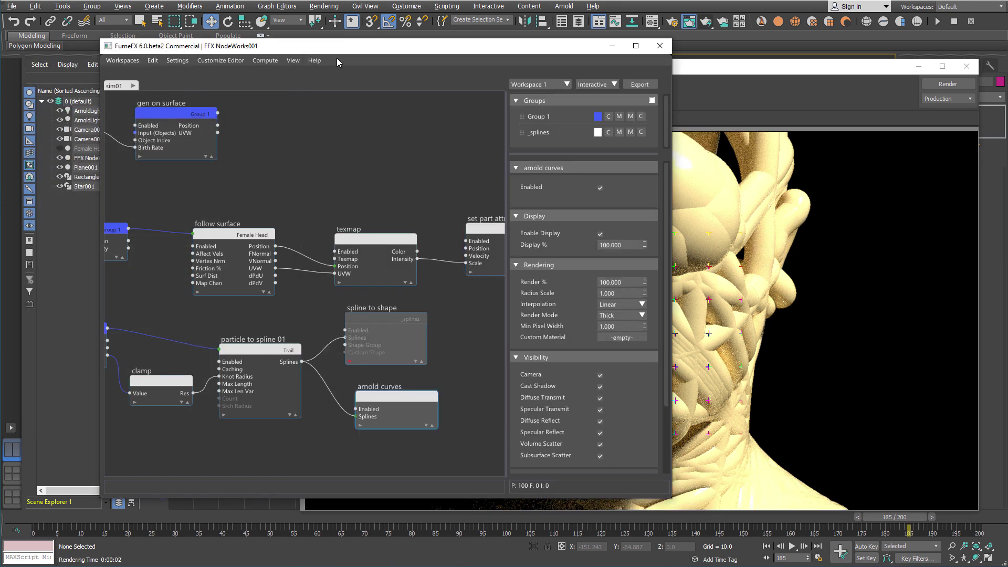
pyautogui.click(412, 318)
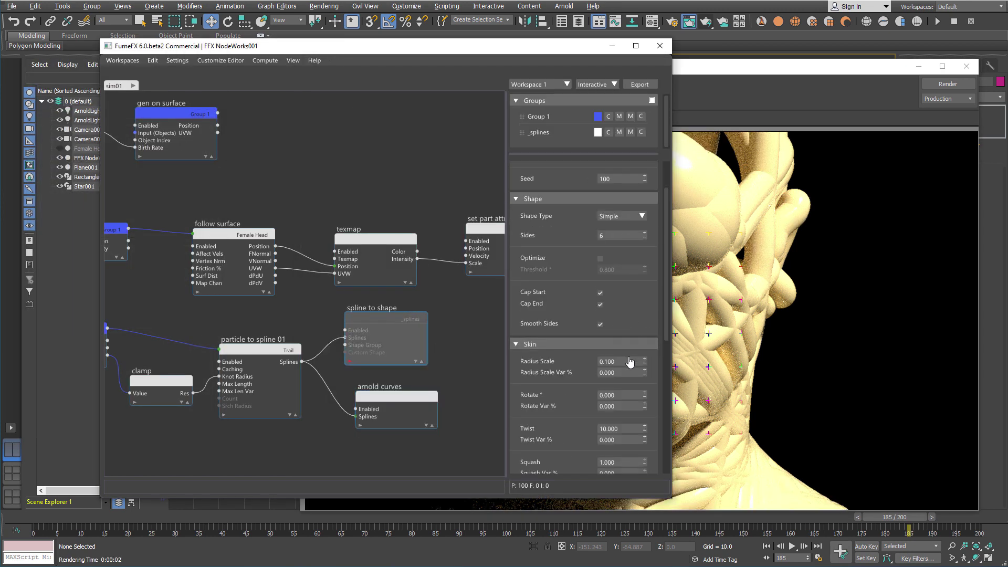
pyautogui.click(435, 400)
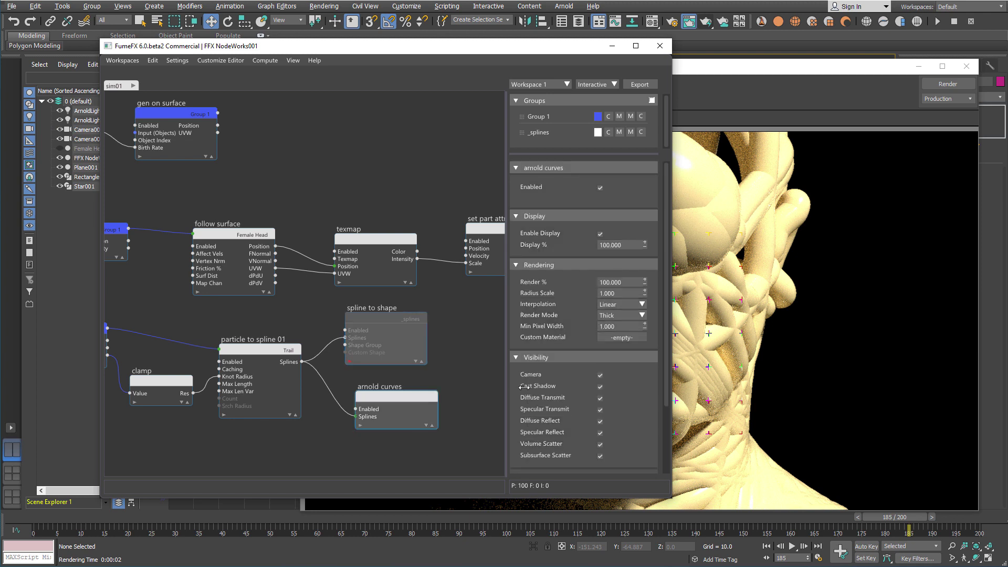
pyautogui.click(629, 292)
pyautogui.write('0.1')
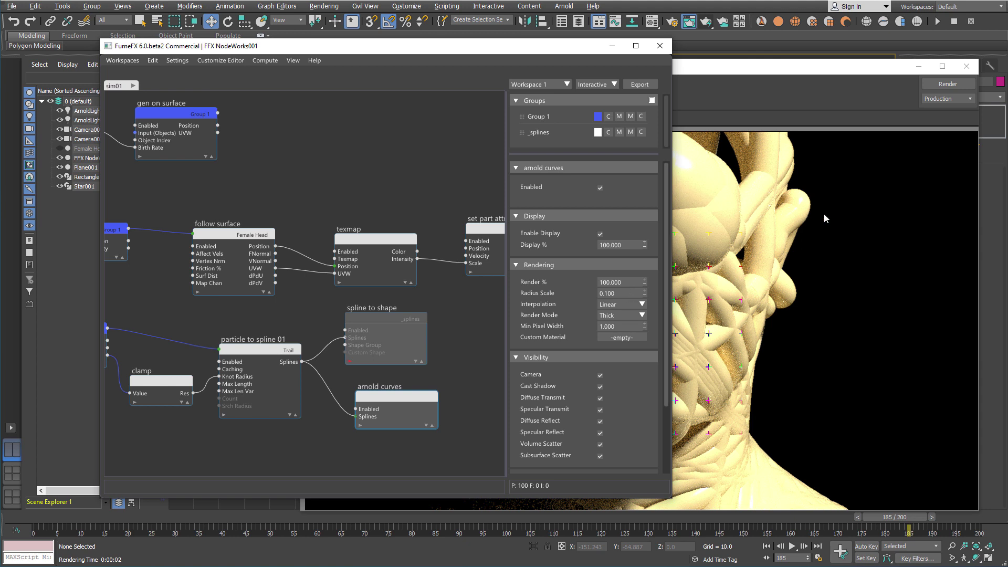
pyautogui.click(937, 83)
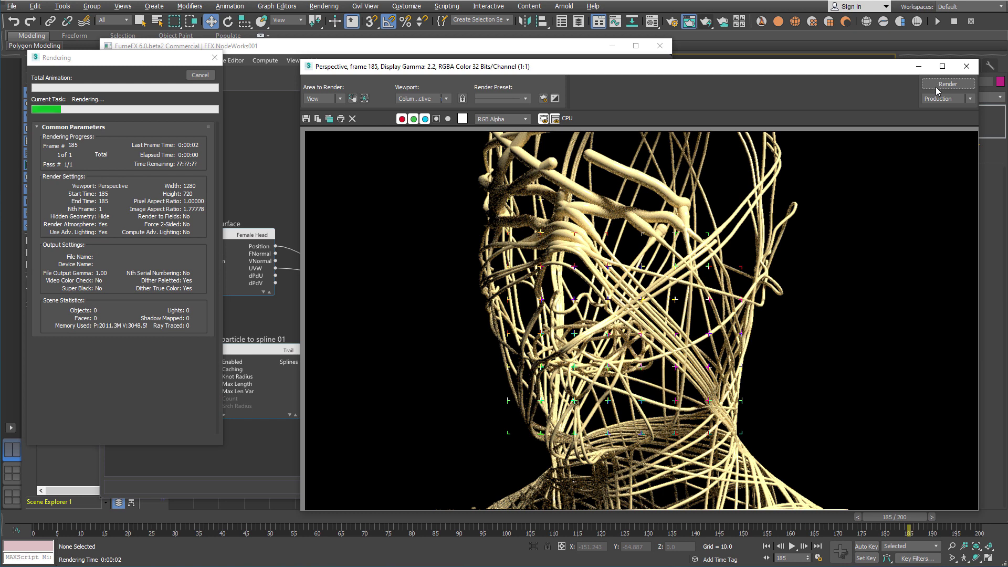
pyautogui.click(966, 66)
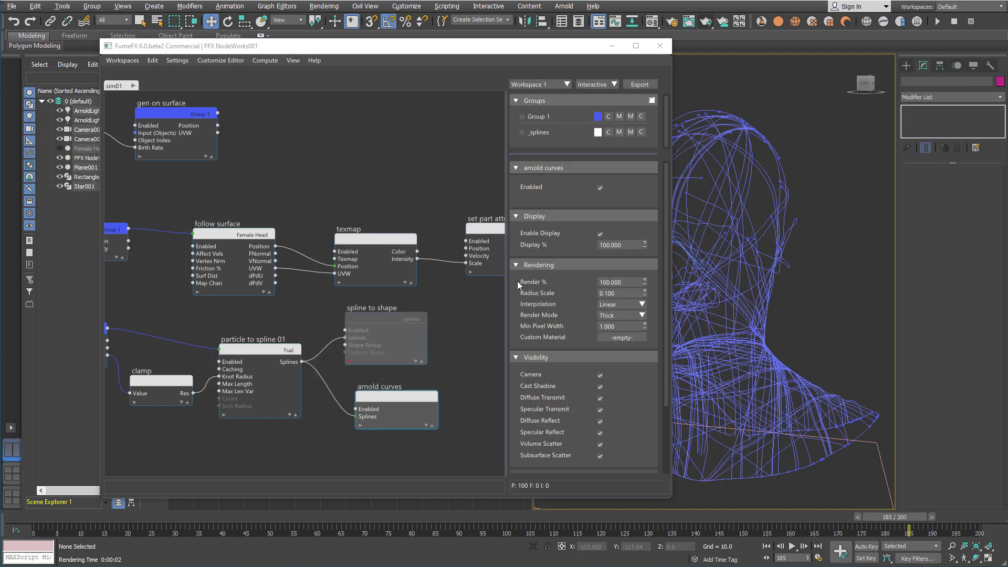
# - Review the Shape, Skin, Material ID and UV Mapping settings of the Spline to Shape node
pyautogui.click(406, 319)
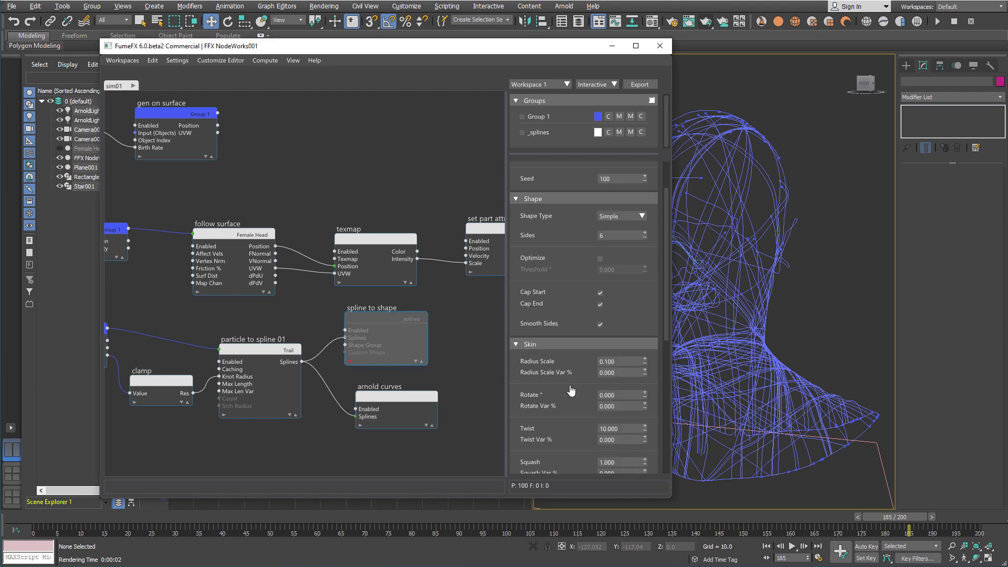
pyautogui.scroll(-3, 571, 391)
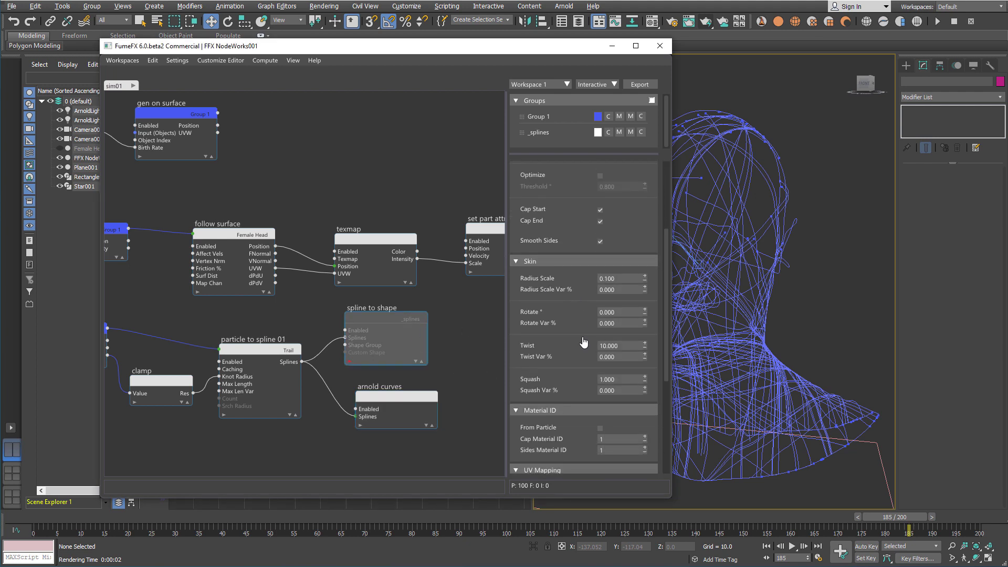
pyautogui.scroll(-4, 582, 341)
pyautogui.scroll(7, 601, 237)
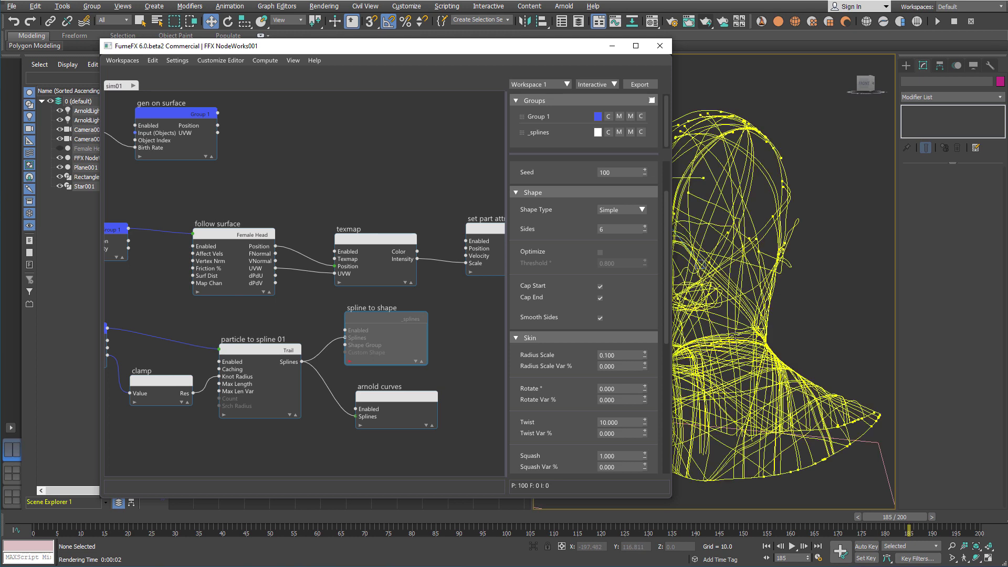
# - Render a close-up of the Arnold curves through the Camera001 view at frame 185
pyautogui.click(953, 557)
pyautogui.moveTo(855, 477); pyautogui.dragTo(788, 230)
pyautogui.click(707, 22)
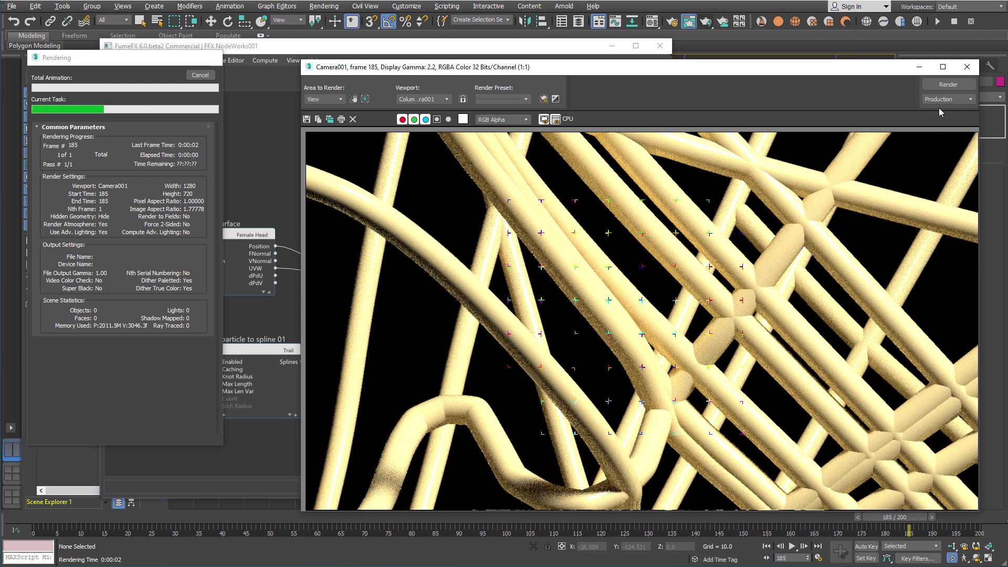
pyautogui.click(966, 66)
pyautogui.scroll(-10, 803, 274)
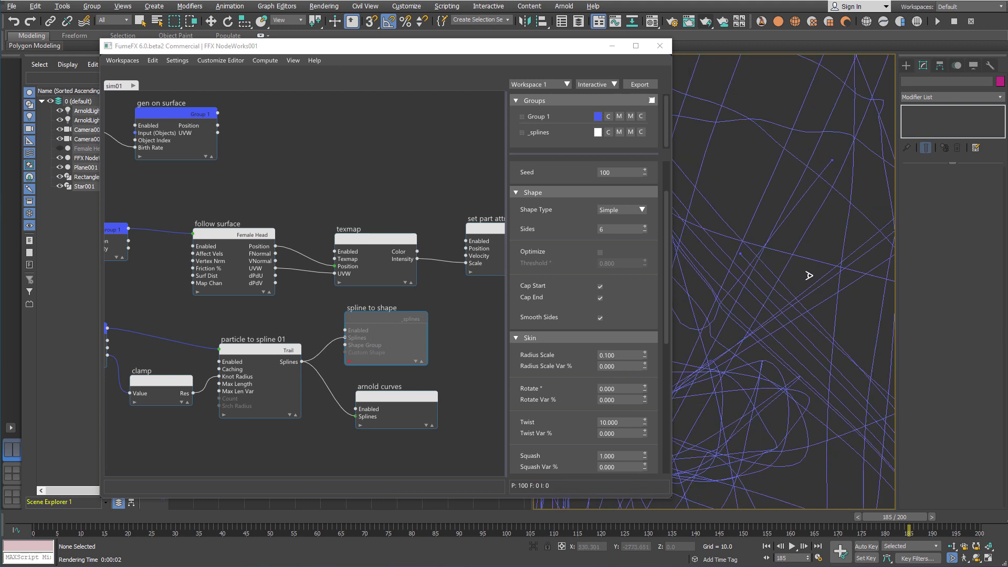
pyautogui.scroll(3, 817, 343)
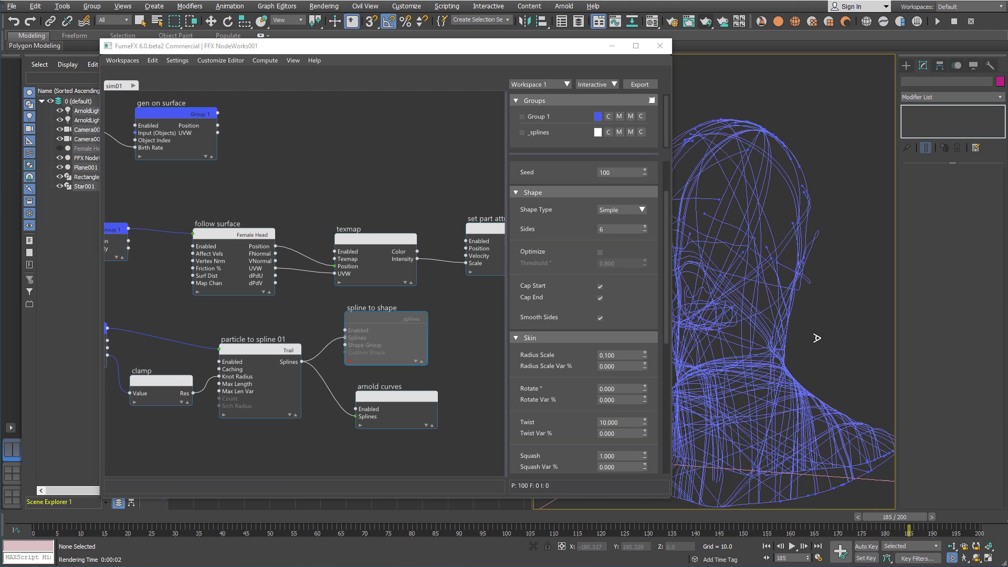
pyautogui.press('w')
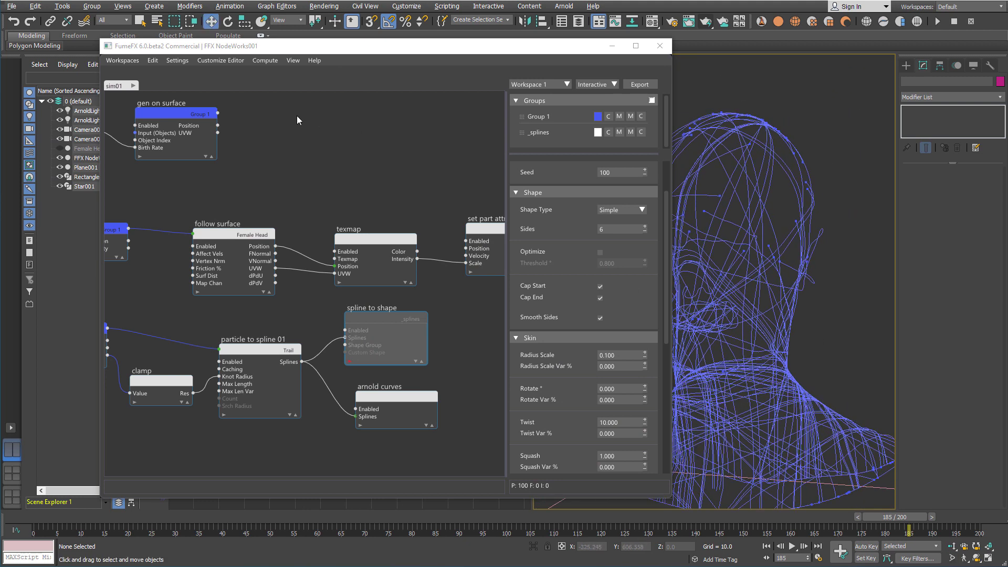
# - Rewind the timeline to frame 0 and set the particle cache path to C:\FumeFXCaches\splines.nxd in the Caching settings
pyautogui.moveTo(301, 121); pyautogui.dragTo(397, 143, button='middle')
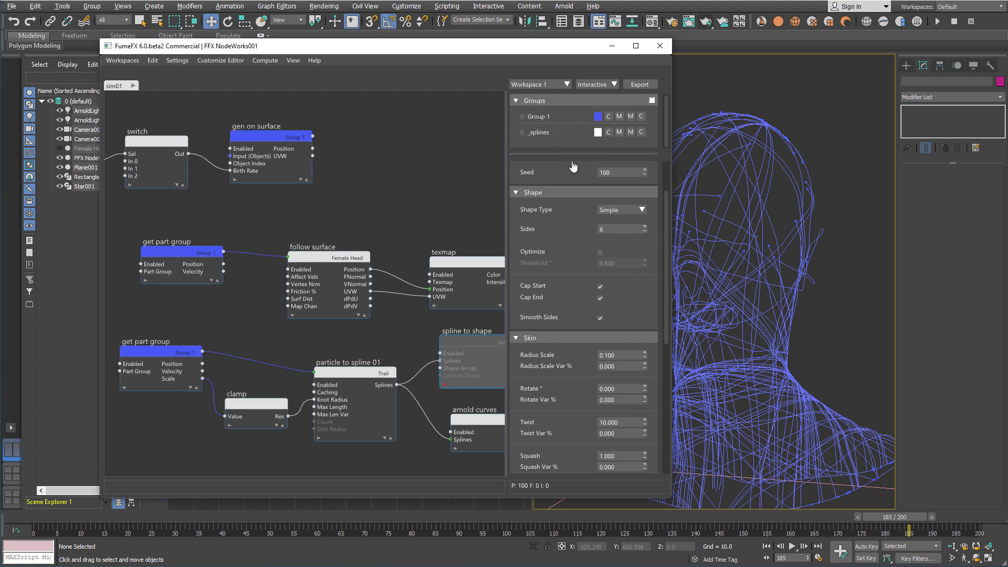
pyautogui.moveTo(570, 157); pyautogui.dragTo(568, 213)
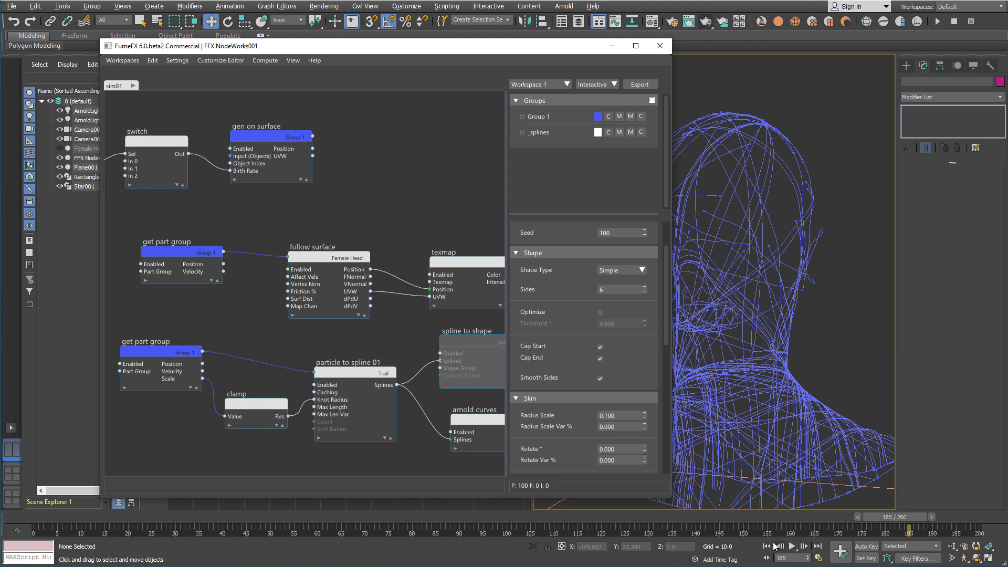
pyautogui.click(768, 546)
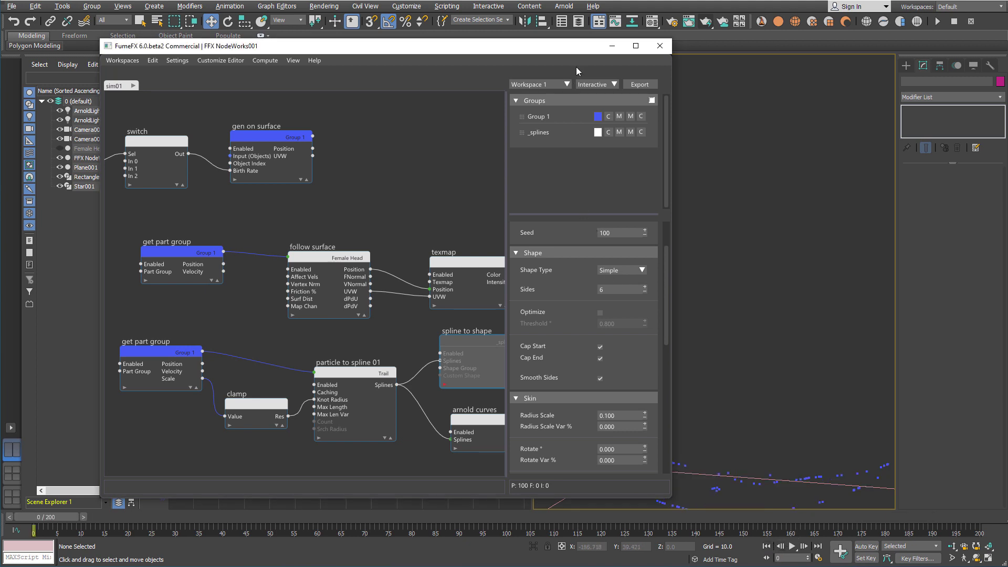
pyautogui.click(581, 83)
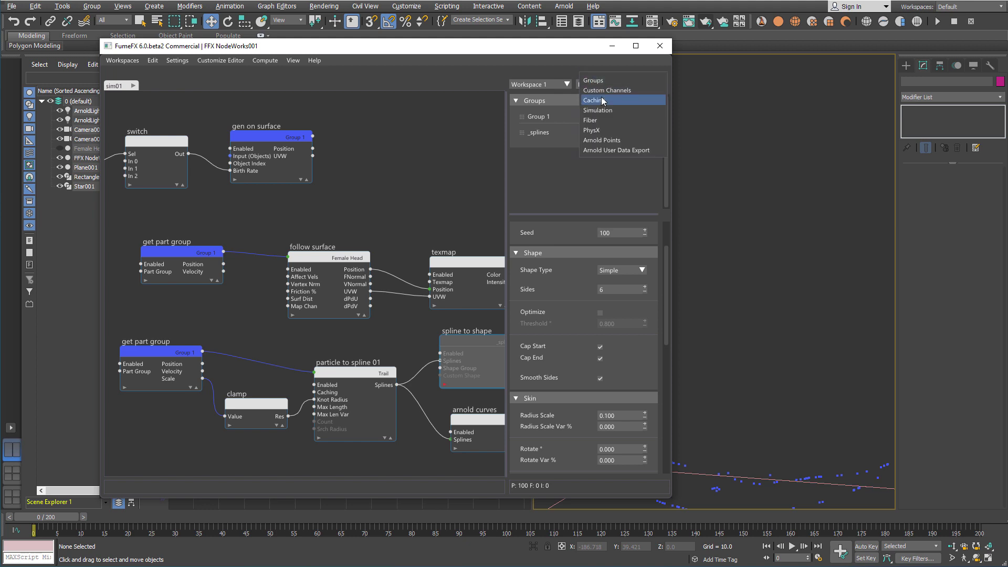
pyautogui.click(603, 104)
pyautogui.click(639, 246)
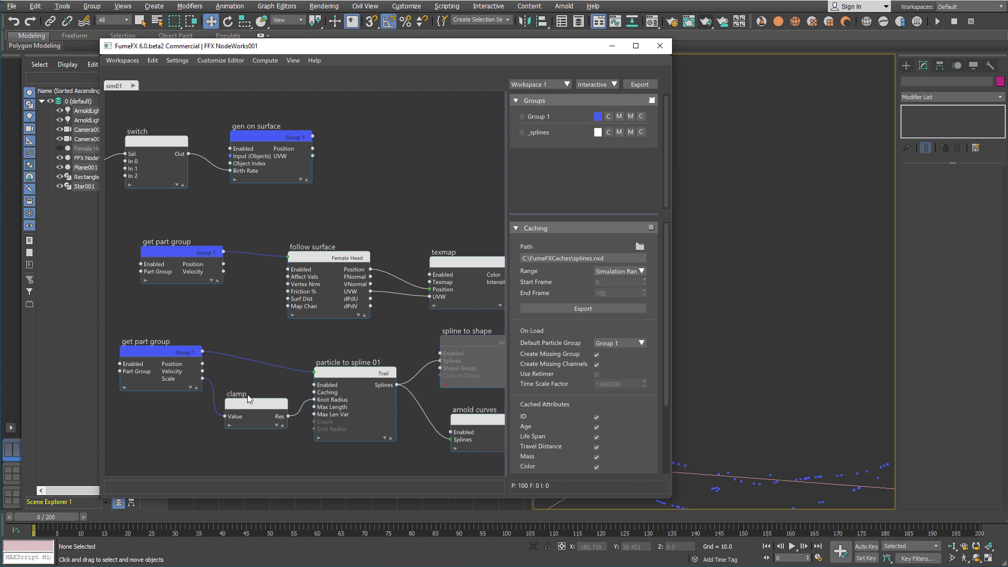
pyautogui.click(573, 308)
# - Turn off cached attributes such as Age, Life Span, Travel Distance, Mass and Color, keep ID, and export the simulation cache
pyautogui.scroll(-3, 587, 294)
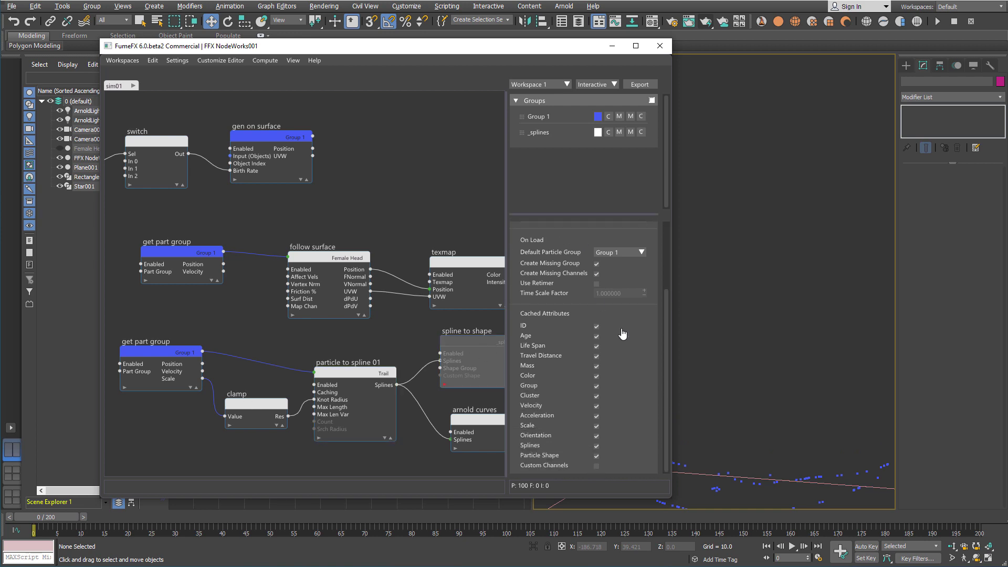
pyautogui.click(597, 356)
pyautogui.click(596, 366)
pyautogui.click(596, 425)
pyautogui.click(596, 455)
pyautogui.click(596, 336)
pyautogui.scroll(5, 635, 425)
pyautogui.click(639, 85)
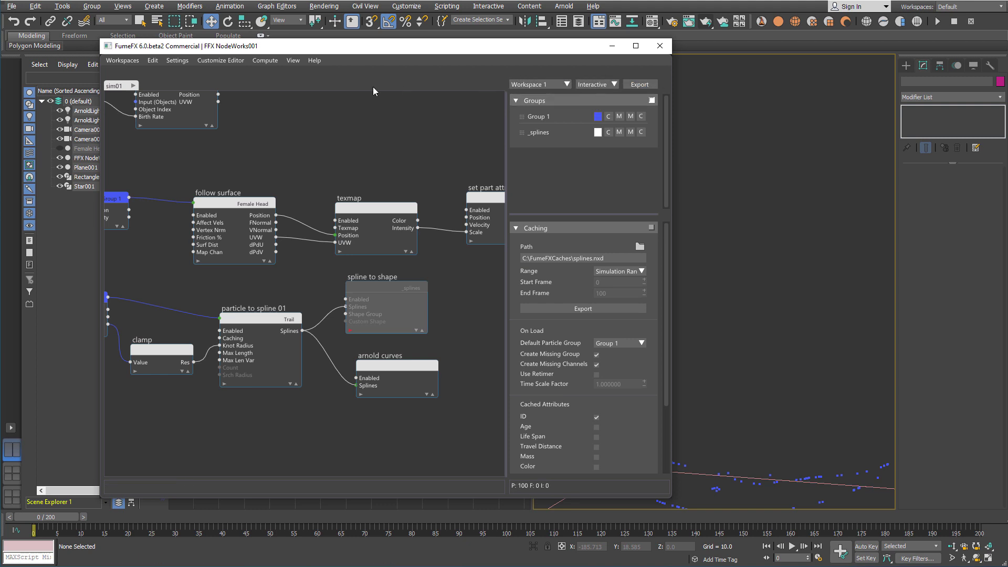
# - Switch the workspace from Interactive to Cache mode and scrub to frame 72 to check the cached particles
pyautogui.click(591, 84)
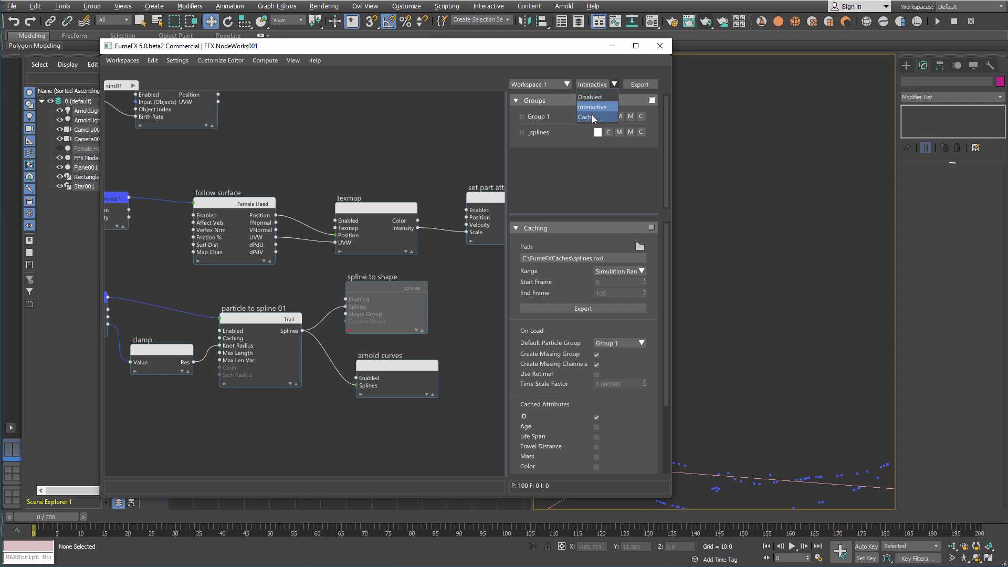
pyautogui.click(584, 62)
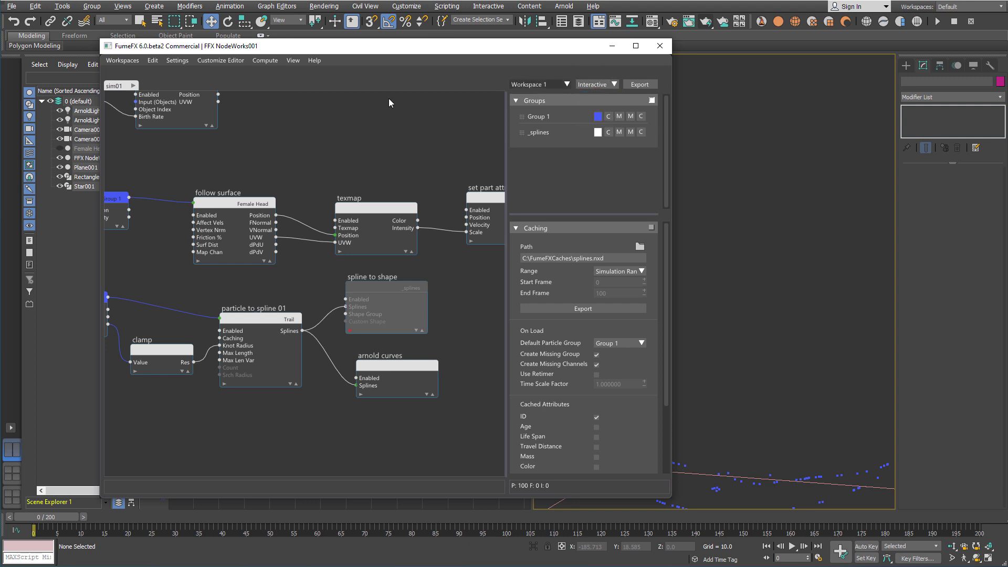
pyautogui.click(406, 367)
pyautogui.moveTo(395, 363); pyautogui.dragTo(389, 363)
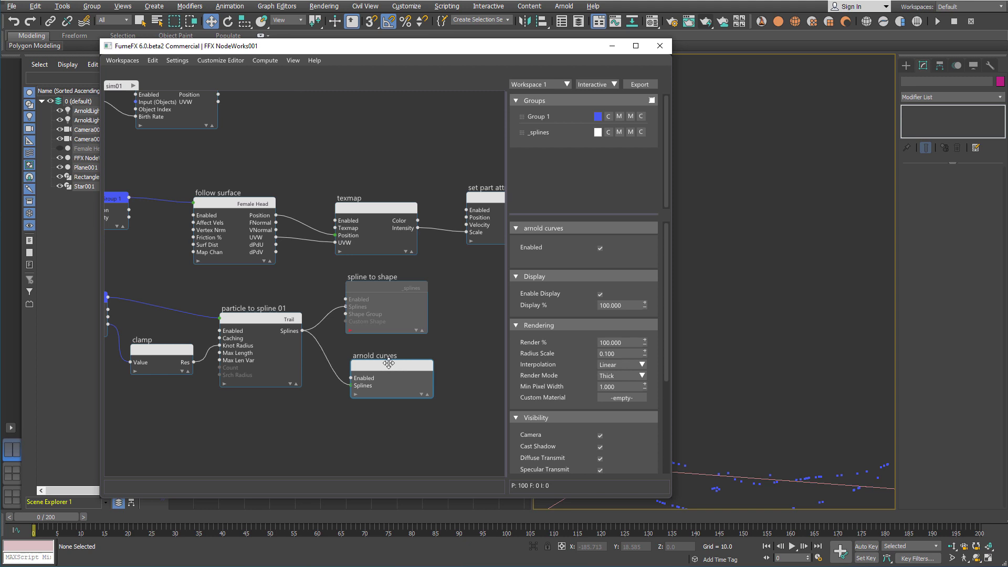
pyautogui.click(596, 84)
pyautogui.click(593, 117)
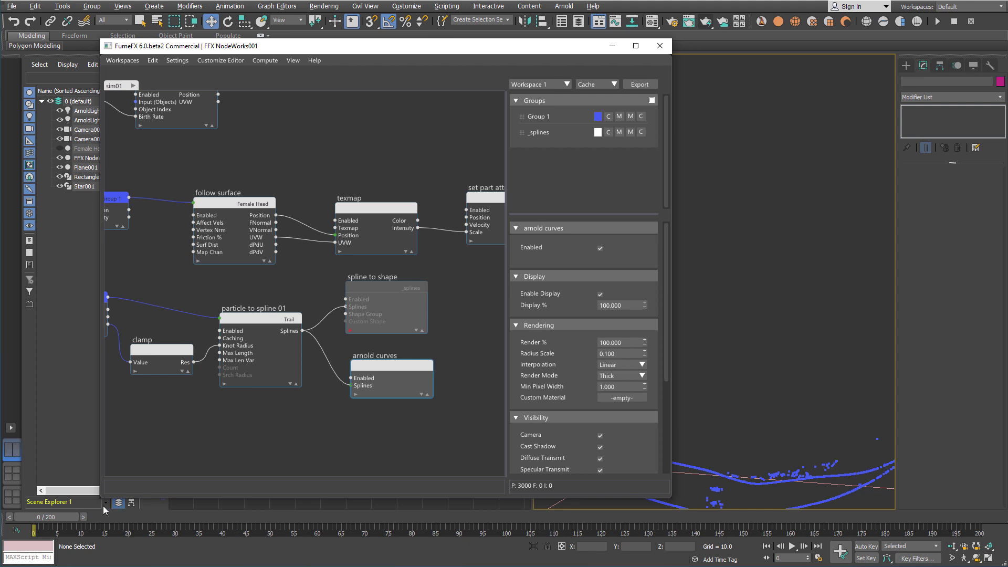
pyautogui.moveTo(68, 517); pyautogui.dragTo(374, 528)
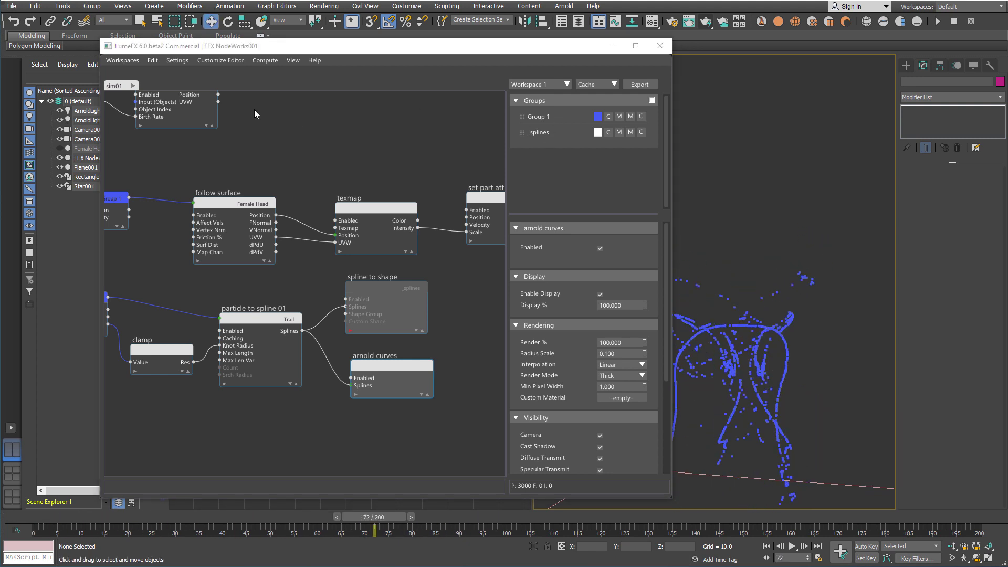
# - Disable the sim01 graph and add a second simulation tab, sim02
pyautogui.click(134, 86)
pyautogui.rightClick(160, 87)
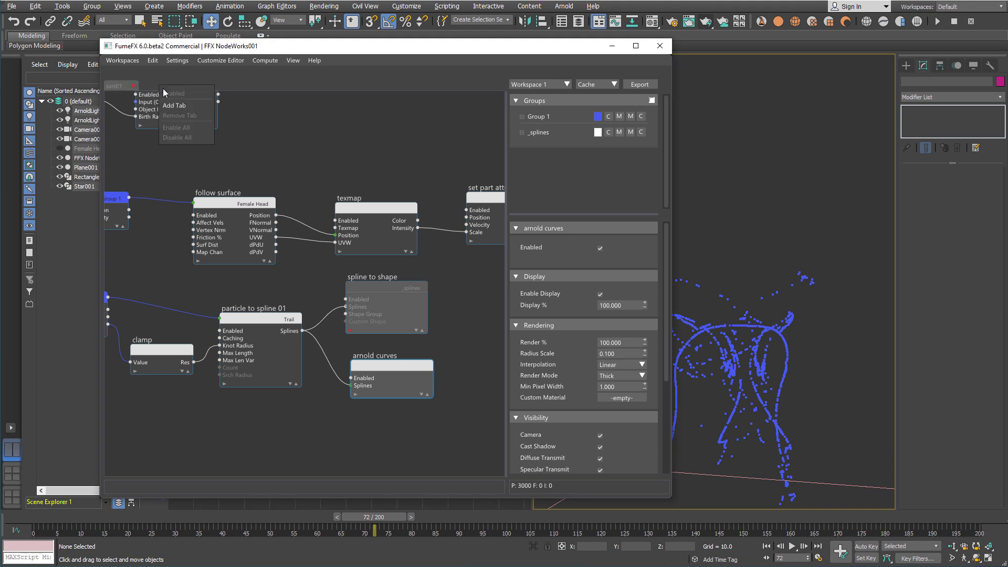
pyautogui.click(164, 100)
# - Create a Load Particle Cache node in sim02 and load the cache file C:\FumeFXCaches\splines_0181.nxd into it
pyautogui.rightClick(172, 137)
pyautogui.write('load')
pyautogui.press('Down')
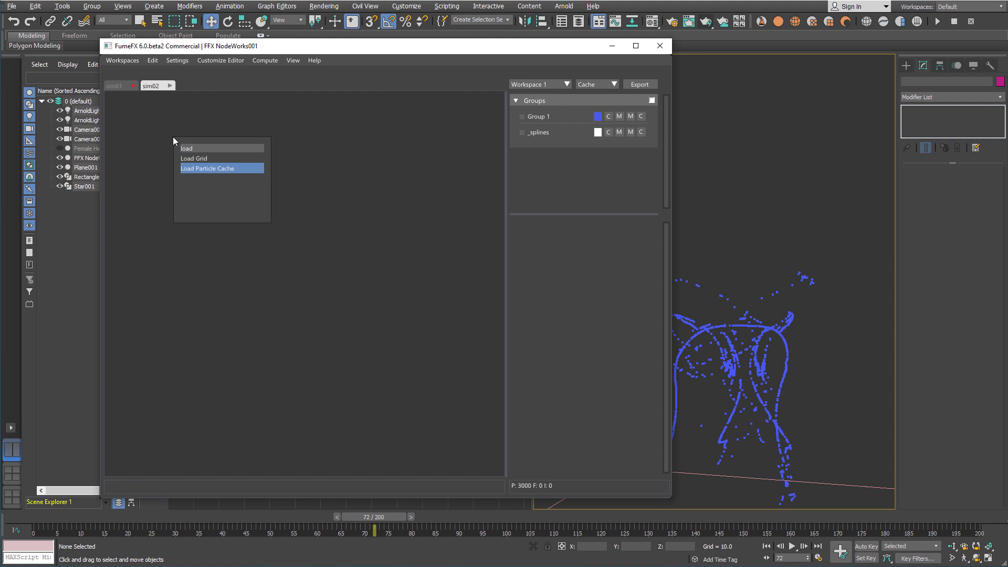
pyautogui.press('Return')
pyautogui.click(622, 269)
pyautogui.doubleClick(250, 175)
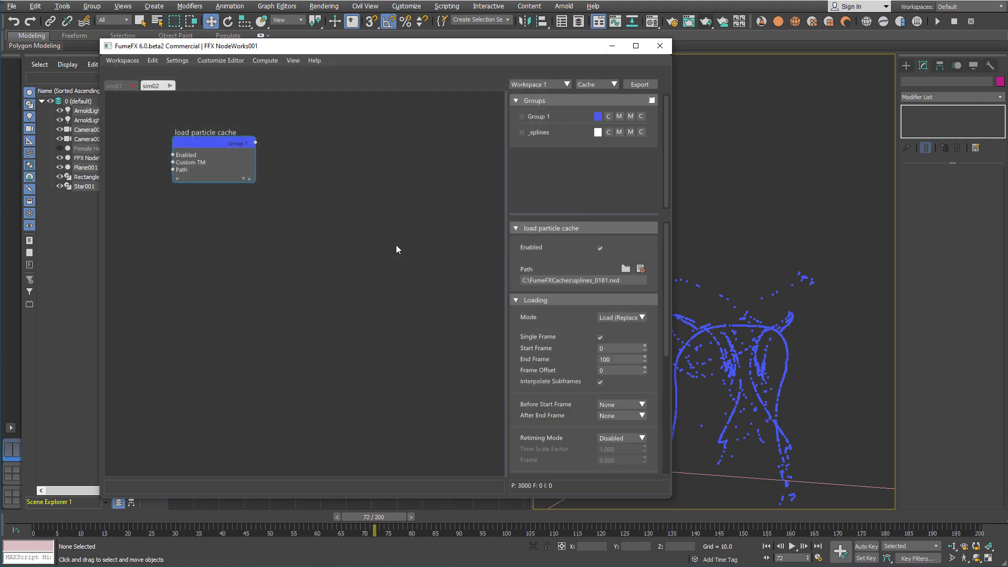
pyautogui.moveTo(255, 143); pyautogui.dragTo(294, 174)
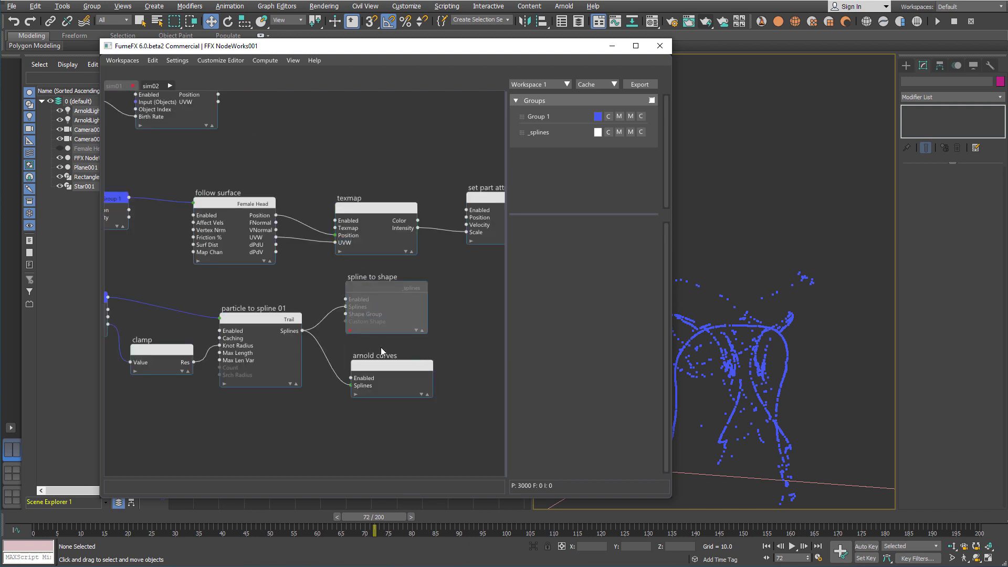
# - Copy the Arnold Curves node from sim01 and paste it into sim02 beside the Load Particle Cache node
pyautogui.click(383, 368)
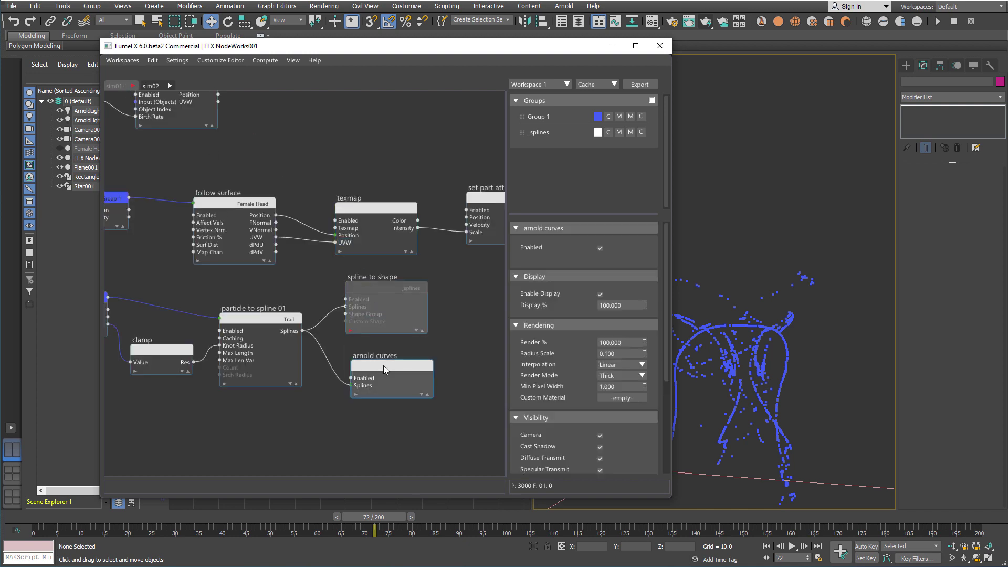
pyautogui.rightClick(385, 366)
pyautogui.click(414, 402)
pyautogui.click(168, 85)
pyautogui.rightClick(351, 191)
pyautogui.click(379, 242)
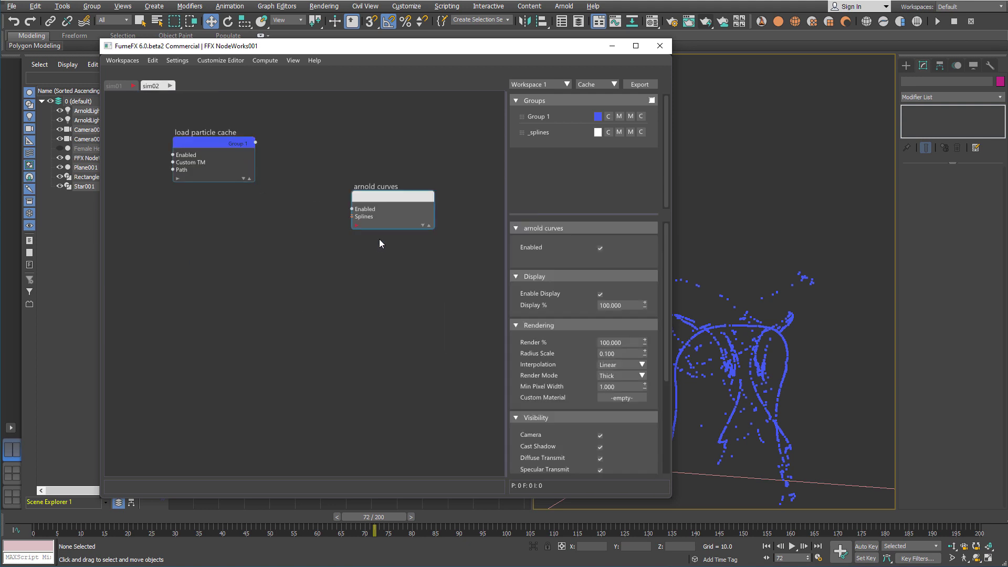
# - Reveal all ports of the Load Particle Cache node and connect its Splines output to the Arnold Curves node's Splines input
pyautogui.click(240, 179)
pyautogui.click(244, 179)
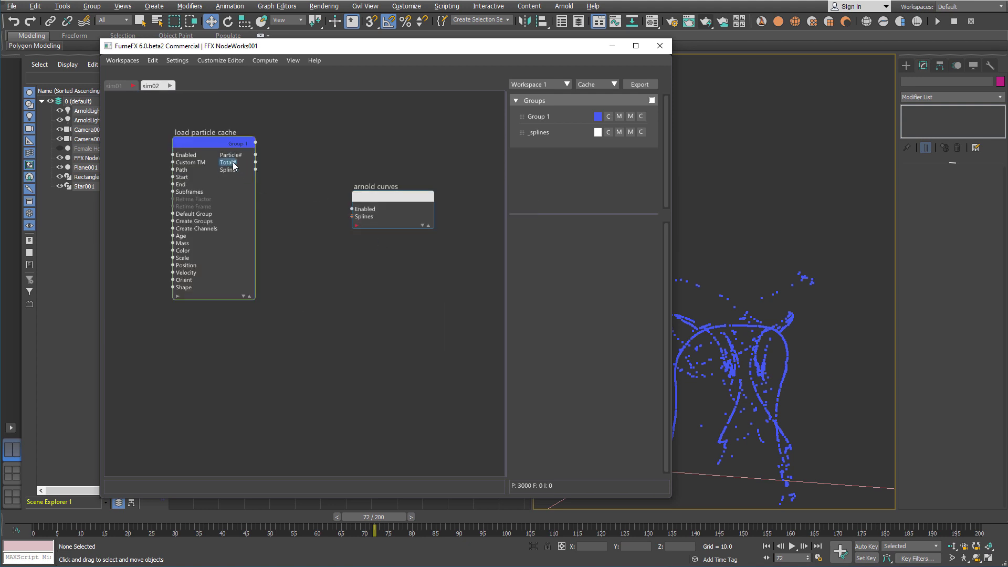
pyautogui.moveTo(255, 169); pyautogui.dragTo(359, 215)
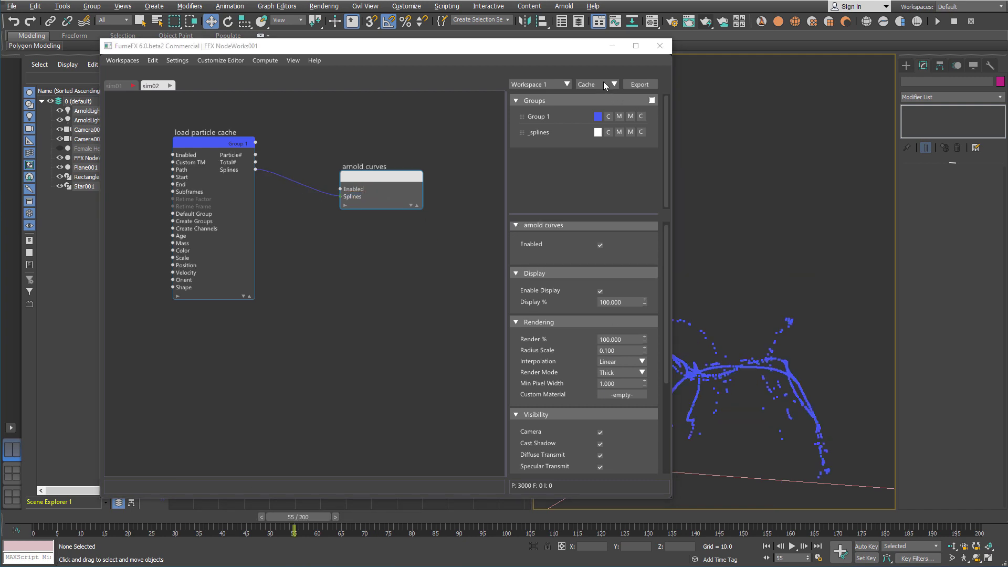
# - Set the workspace back to Interactive mode and scrub the timeline to frame 114 to check the loaded splines
pyautogui.click(605, 85)
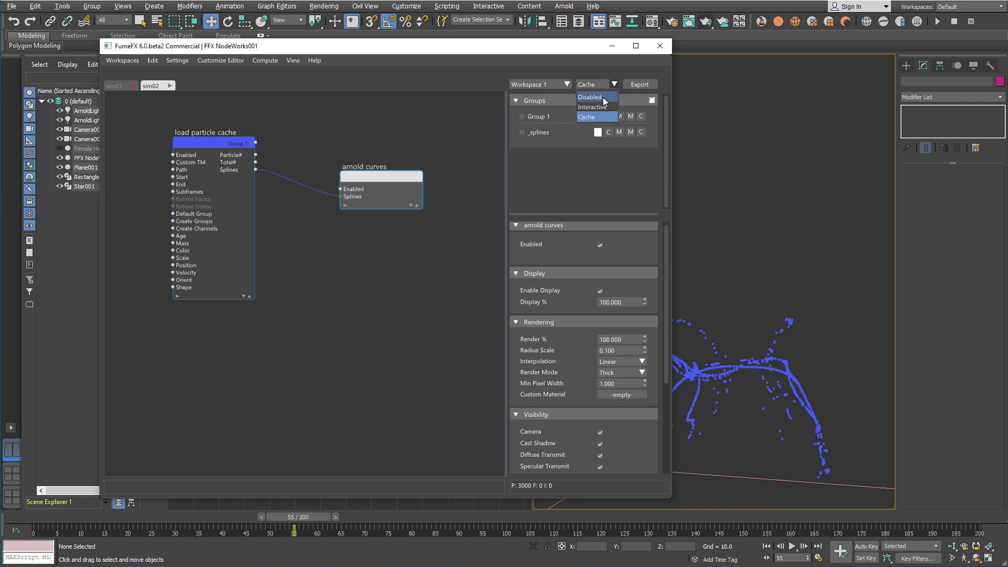
pyautogui.click(603, 105)
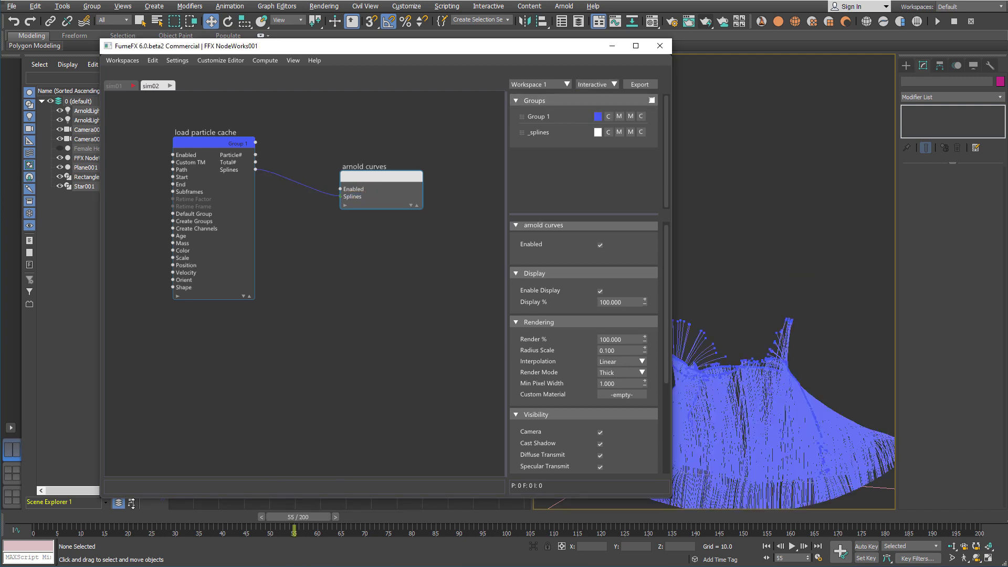
pyautogui.moveTo(81, 517); pyautogui.dragTo(471, 523)
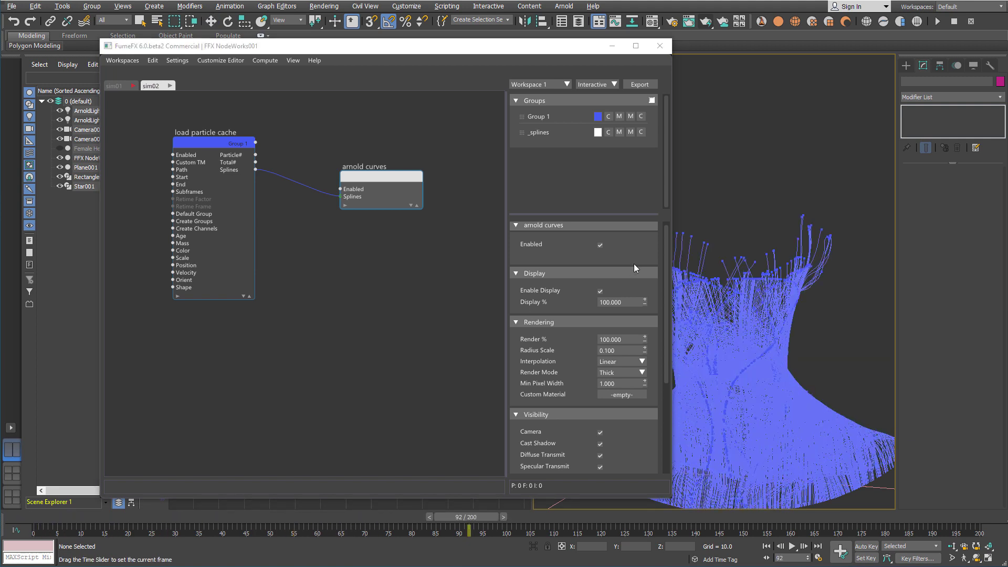
pyautogui.moveTo(532, 517); pyautogui.dragTo(575, 519)
# - Set the Load Particle Cache node's End Frame to 200 and go to the last frame of the timeline
pyautogui.click(206, 144)
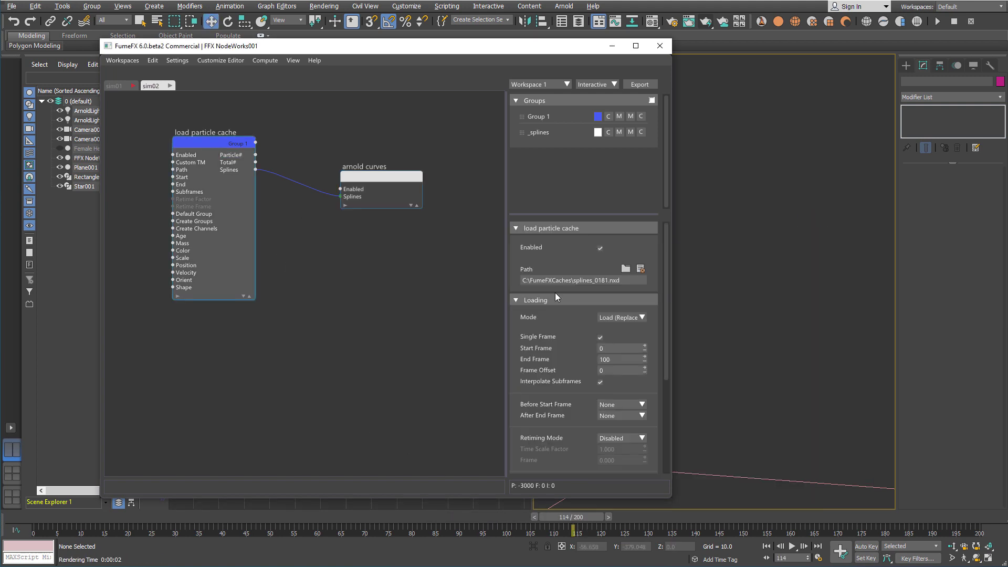
pyautogui.click(606, 359)
pyautogui.write('2')
pyautogui.press('Return')
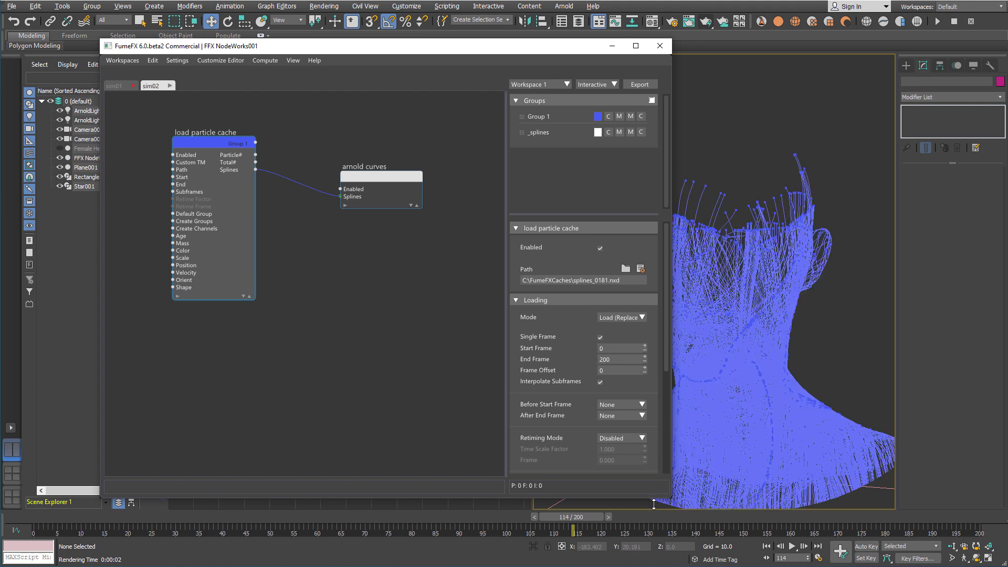
pyautogui.click(817, 547)
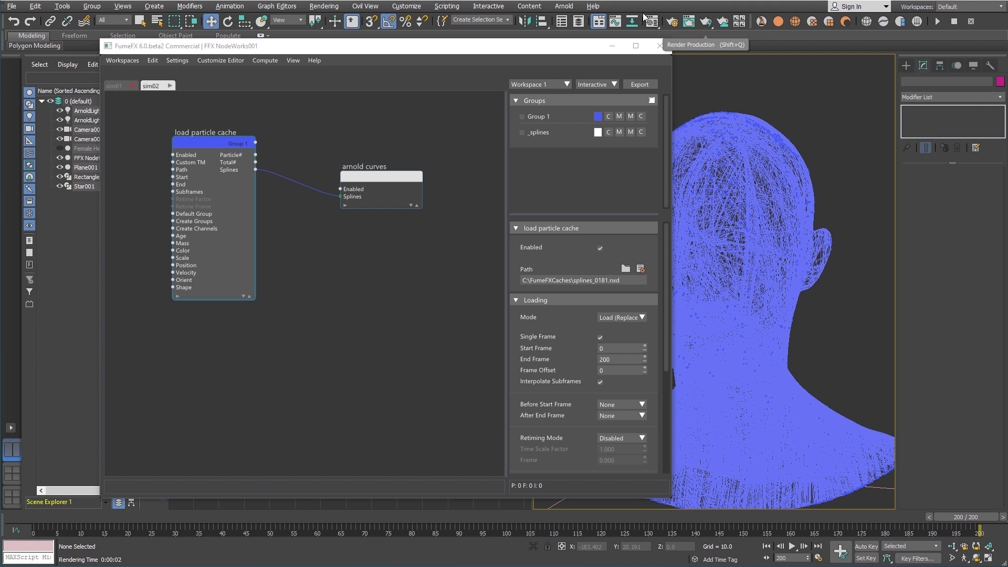
# - Open the Arnold RenderView and start an interactive render of the cached splines at frame 200
pyautogui.click(565, 6)
pyautogui.click(576, 24)
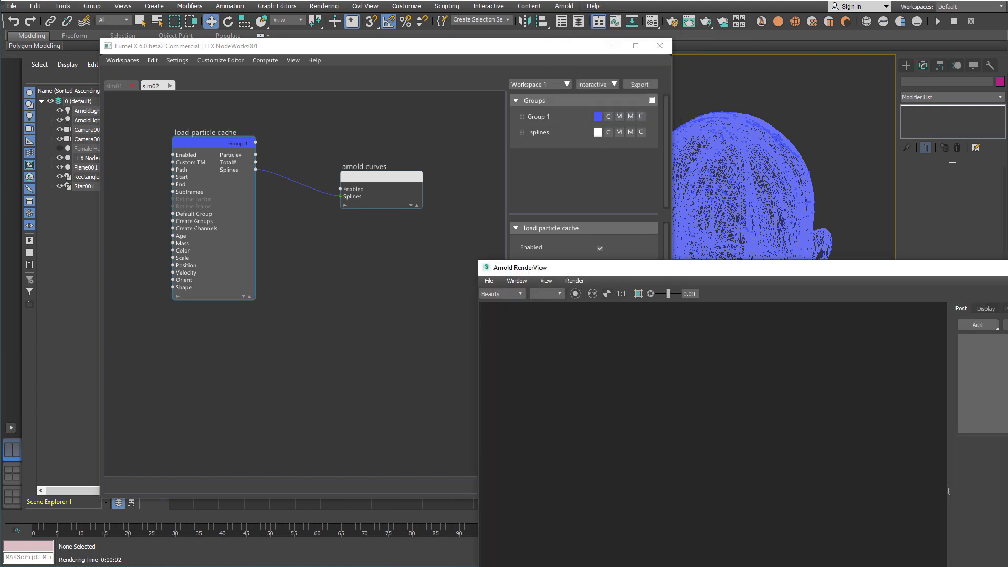
pyautogui.moveTo(971, 267); pyautogui.dragTo(664, 64)
pyautogui.click(716, 90)
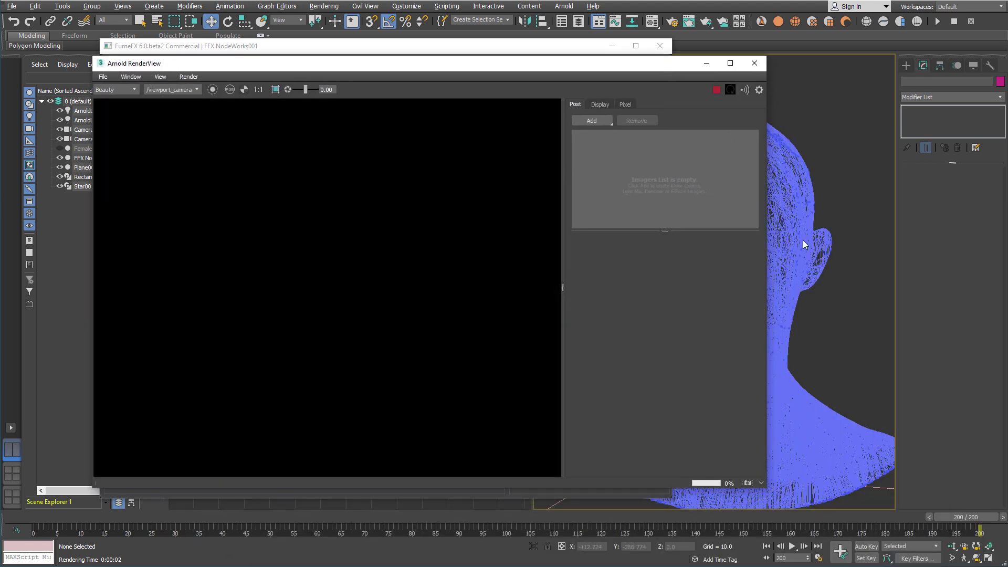
# - Arrange the Arnold RenderView and NodeWorks windows side by side so the render, nodes and node settings are all visible
pyautogui.click(460, 52)
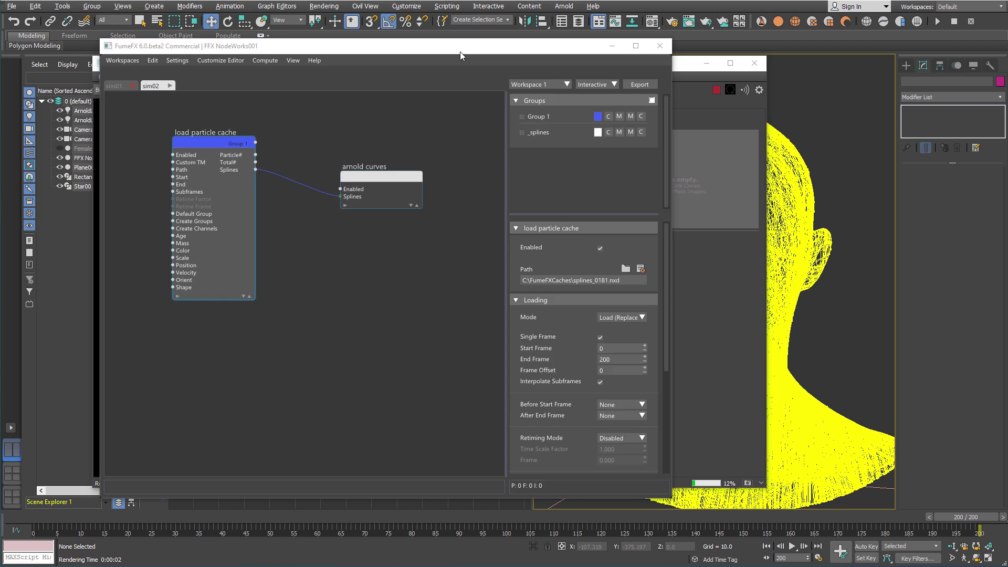
pyautogui.moveTo(478, 52); pyautogui.dragTo(799, 59)
pyautogui.moveTo(465, 64); pyautogui.dragTo(410, 59)
pyautogui.click(742, 64)
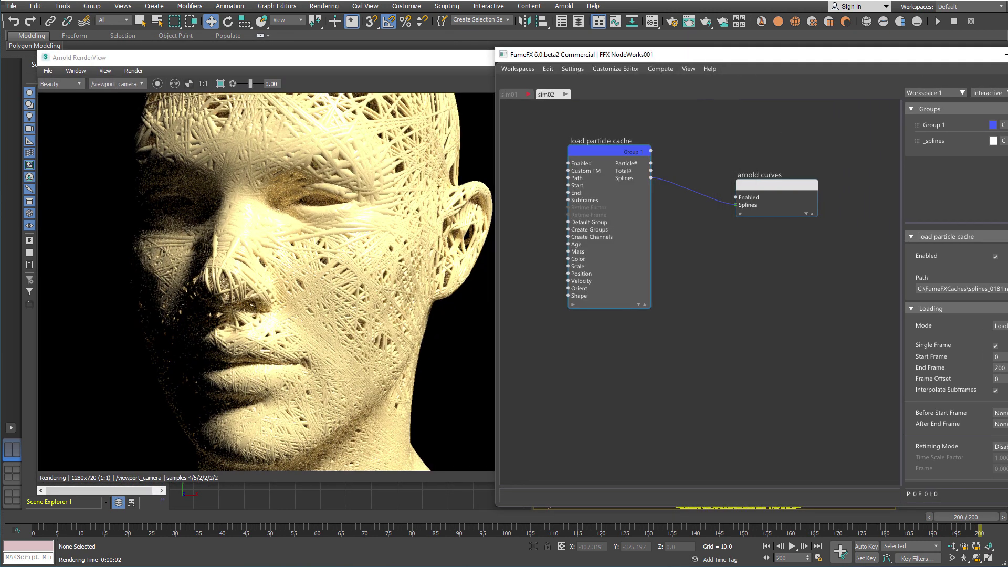
pyautogui.moveTo(1007, 155); pyautogui.dragTo(986, 156)
pyautogui.moveTo(749, 272); pyautogui.dragTo(726, 259, button='middle')
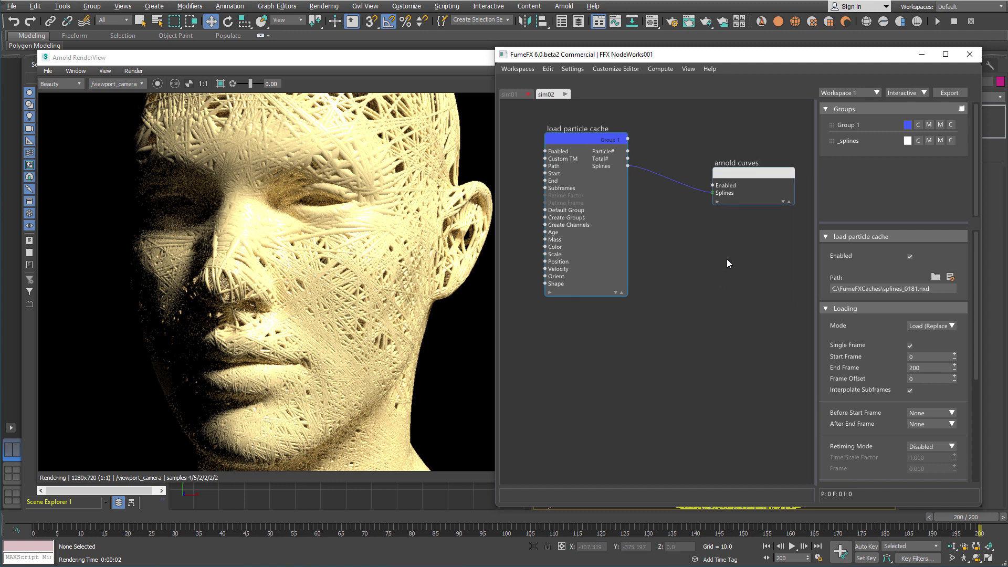
# - Set the Radius Scale of the Arnold Curves node in sim02 to 0.02
pyautogui.click(741, 173)
pyautogui.click(932, 356)
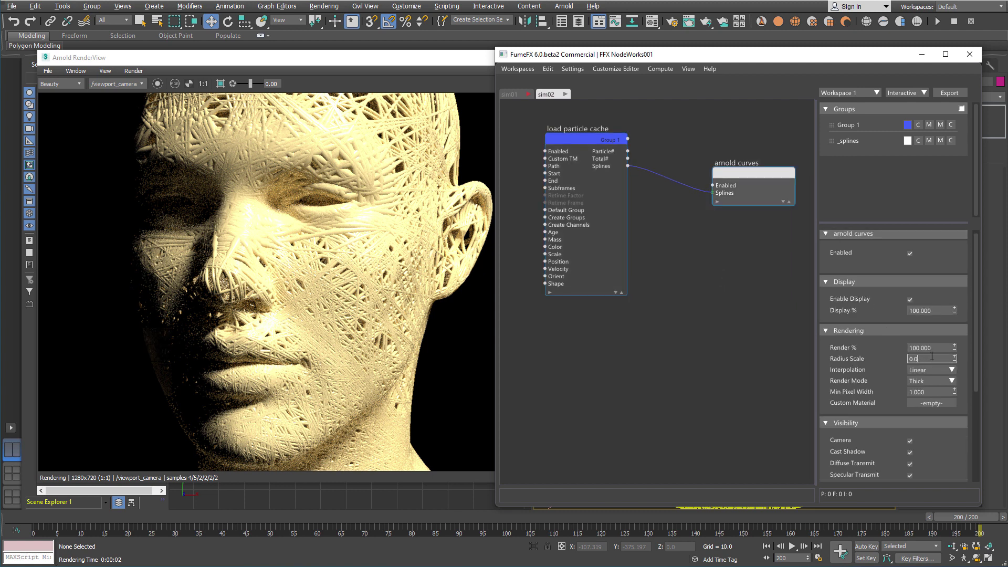
pyautogui.write('0.02')
pyautogui.press('Return')
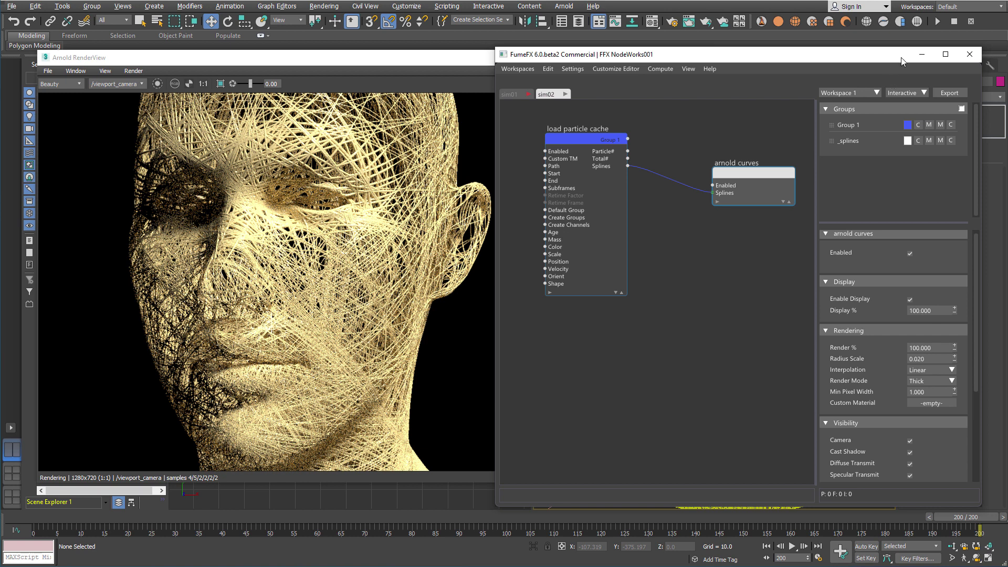
# - Close the NodeWorks window and widen and reframe the 3D view so the render covers the whole head and shoulders
pyautogui.click(969, 54)
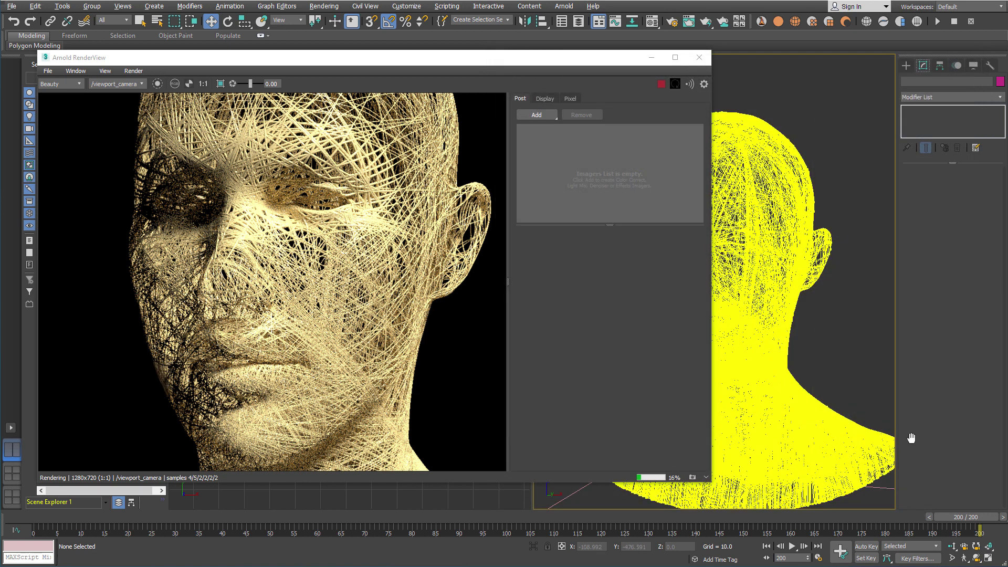
pyautogui.click(951, 558)
pyautogui.moveTo(857, 399); pyautogui.dragTo(864, 425)
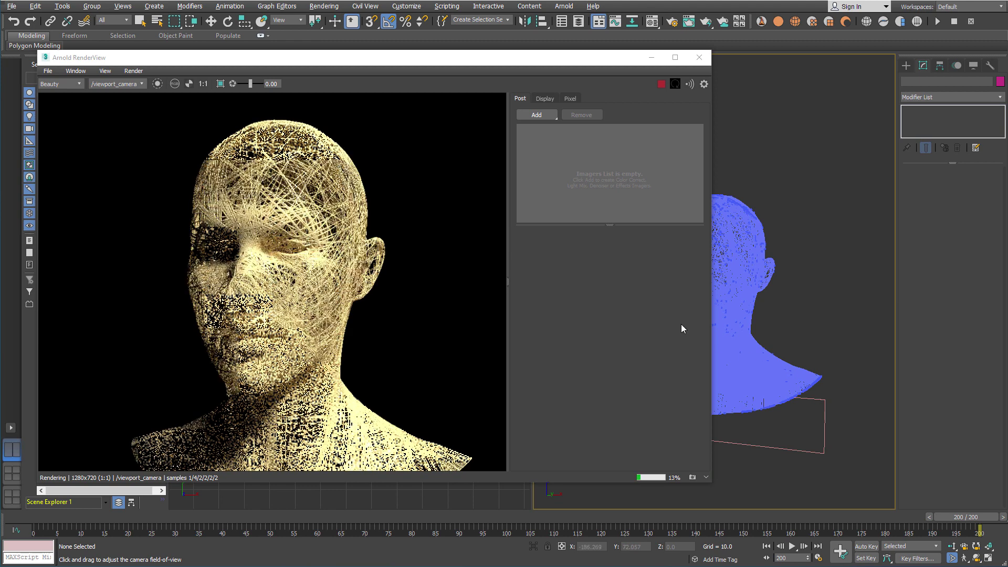
pyautogui.moveTo(763, 312)
pyautogui.mouseDown(button='middle')
pyautogui.moveTo(775, 287)
pyautogui.moveTo(773, 297)
pyautogui.mouseUp(button='middle')
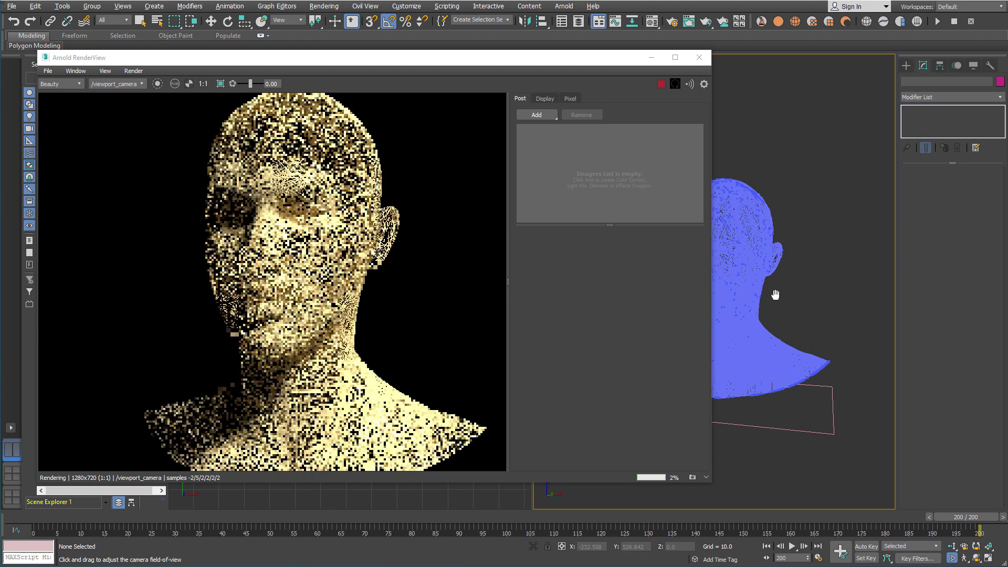